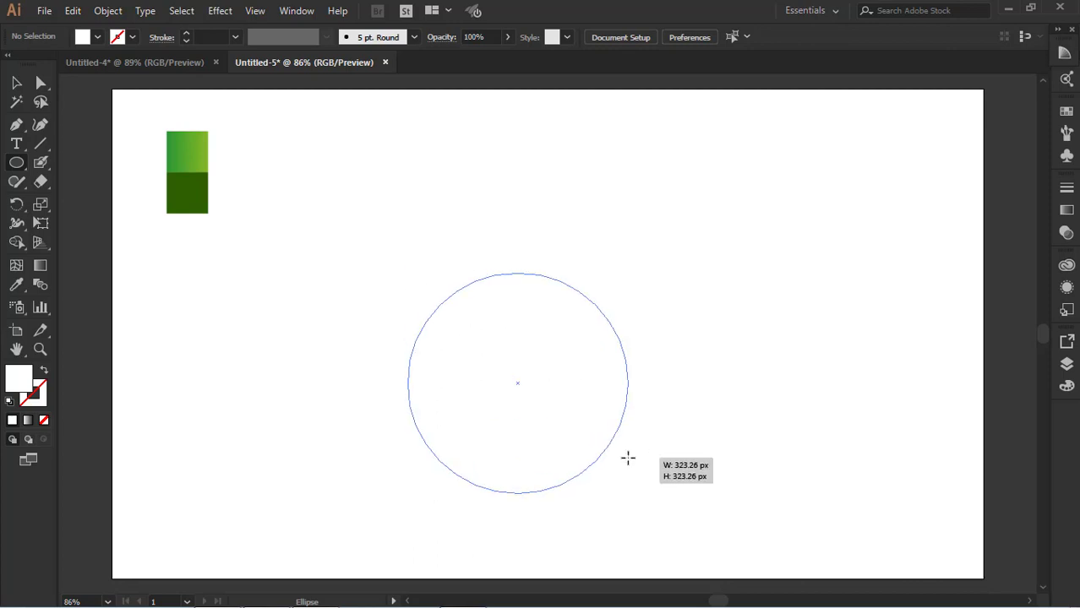
Move the circle up toward the middle of the artboard and scale it down to about 368 px in diameter
left_click(17, 83)
left_click(338, 359)
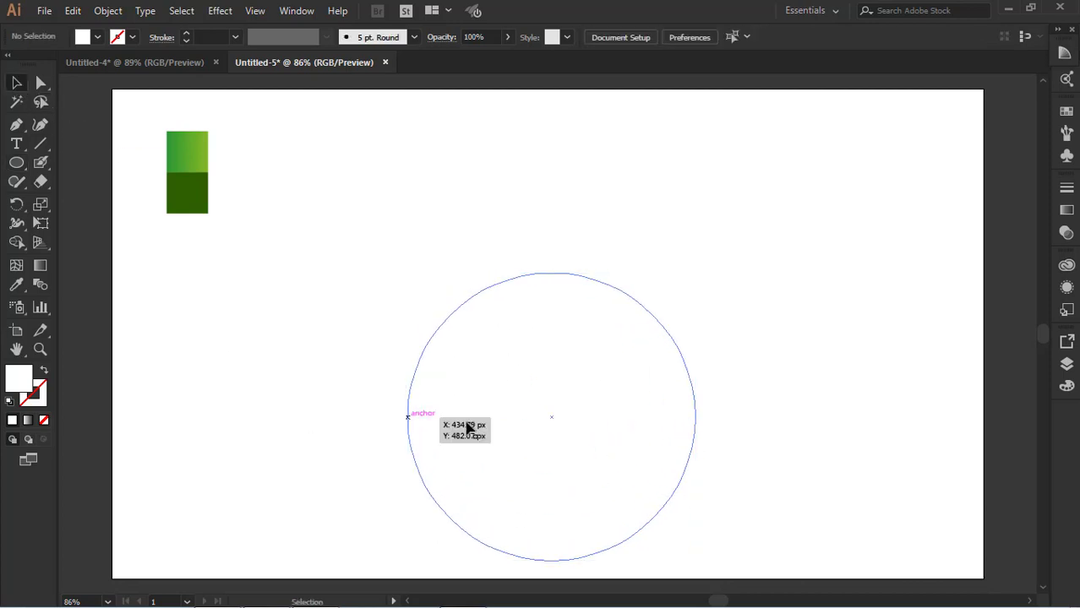
left_click_drag(687, 370, 666, 297)
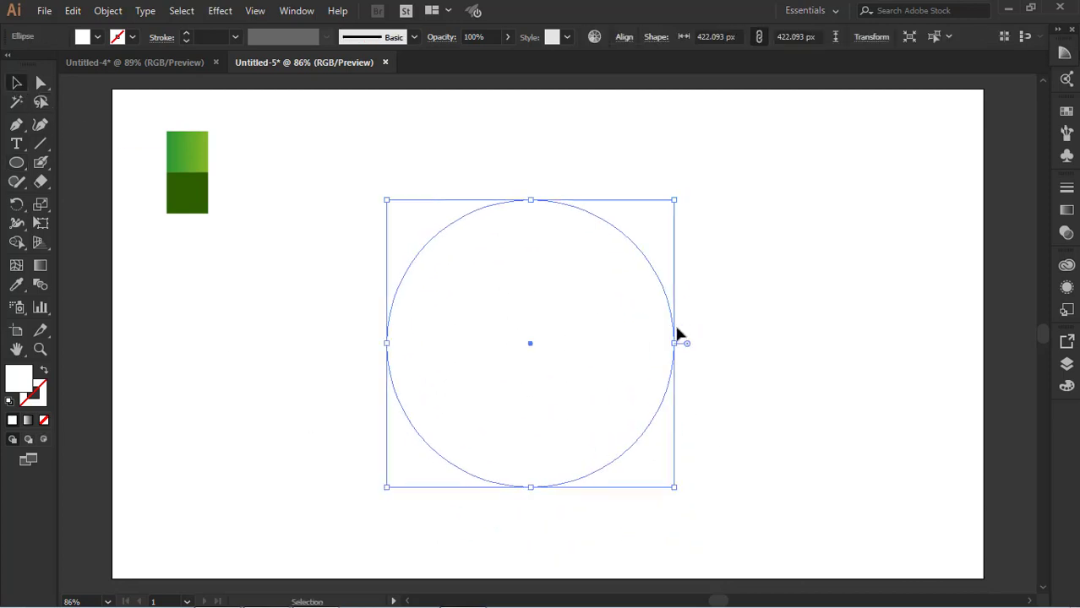
left_click_drag(678, 488, 643, 453)
left_click(711, 410)
left_click_drag(583, 315, 610, 322)
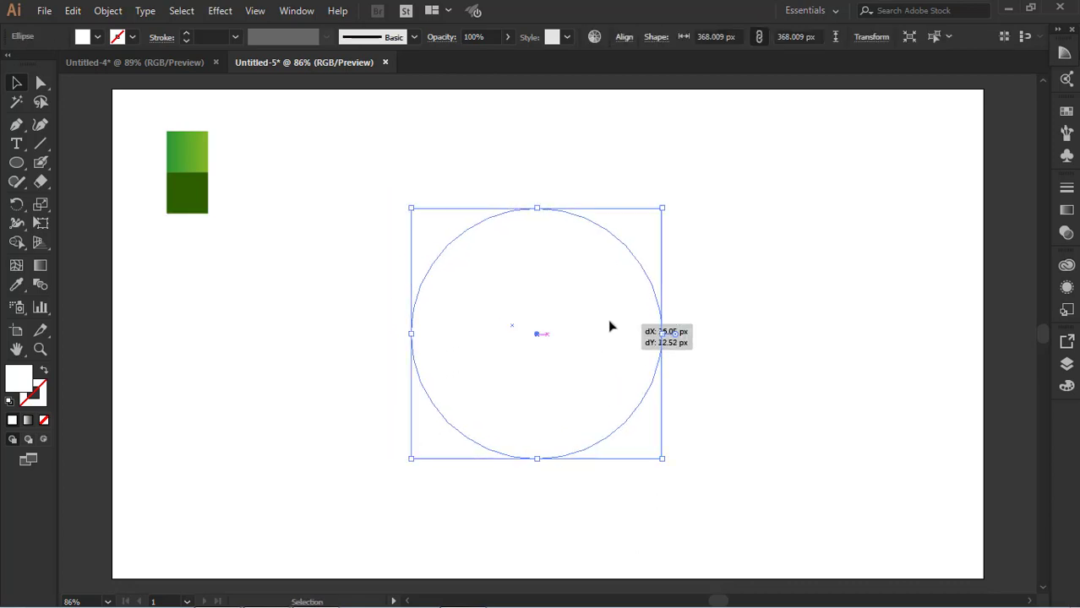
Give the circle a black 1 pt stroke
left_click(665, 283)
left_click(654, 294)
left_click(131, 38)
left_click(40, 66)
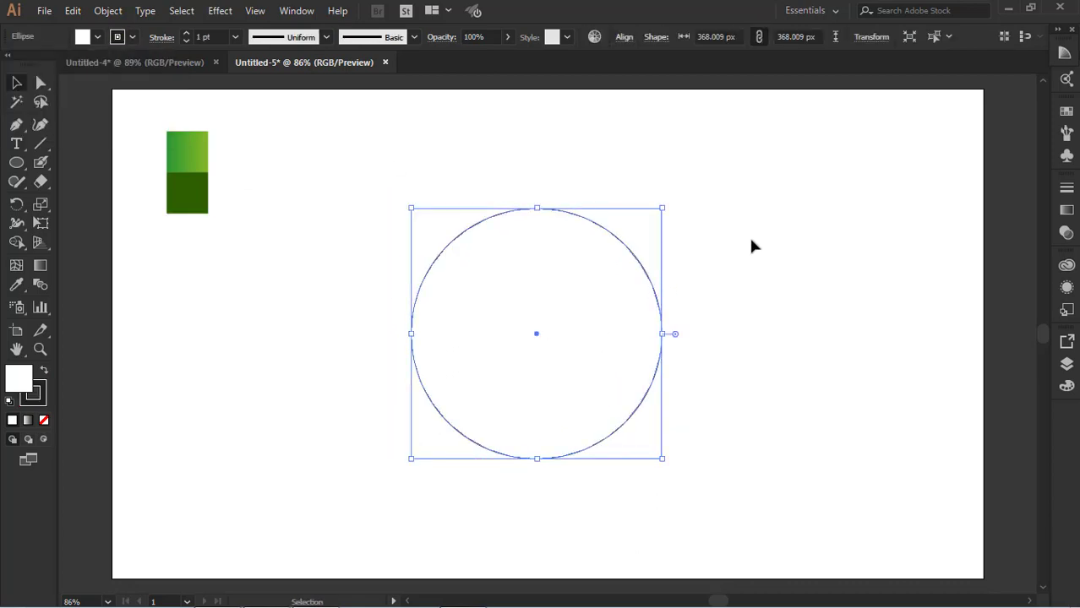
left_click(749, 237)
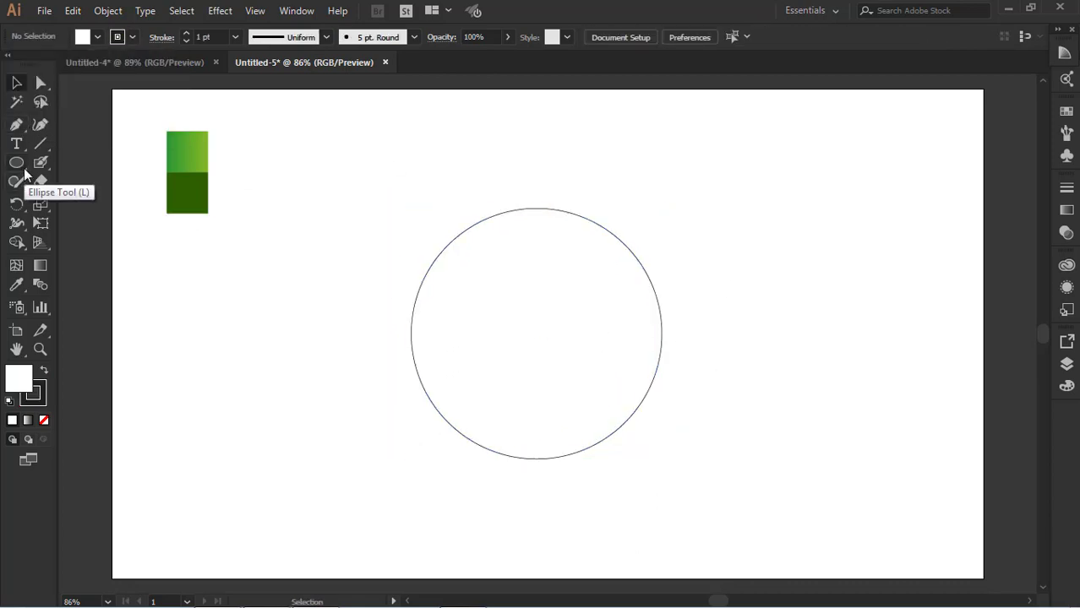
Draw a narrow vertical rectangle overlapping the upper edge of the circle as the flask neck
left_click_drag(24, 168, 71, 160)
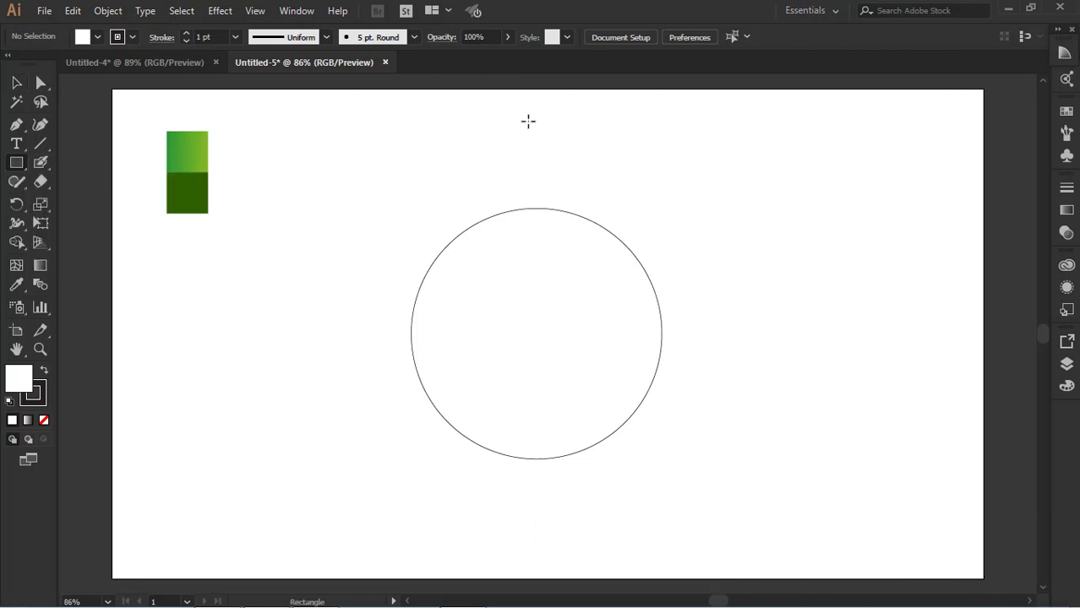
left_click_drag(523, 120, 557, 296)
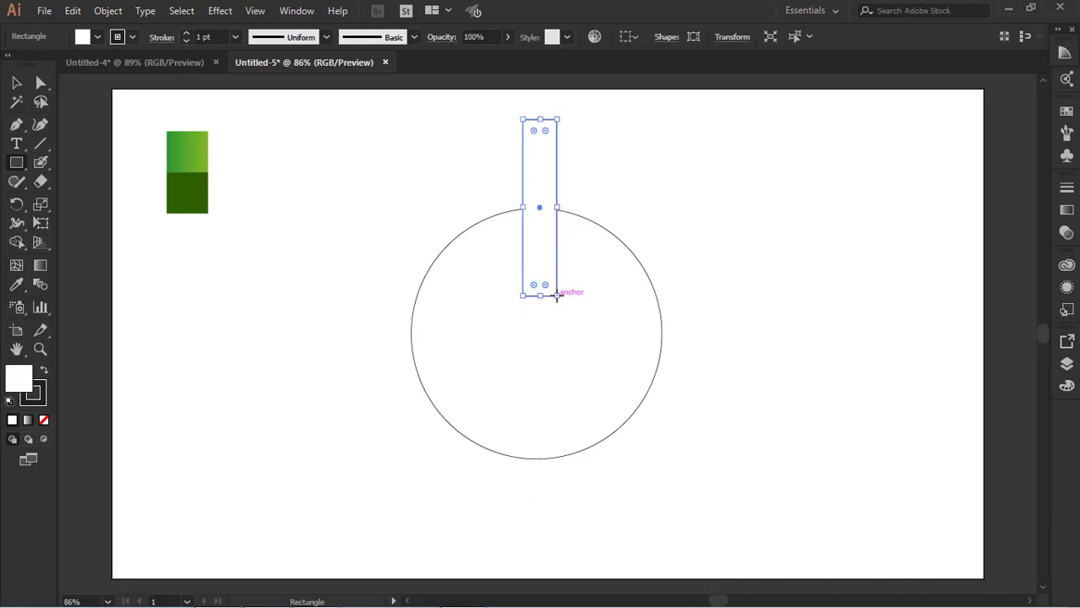
left_click(15, 83)
left_click(473, 172)
left_click(556, 173)
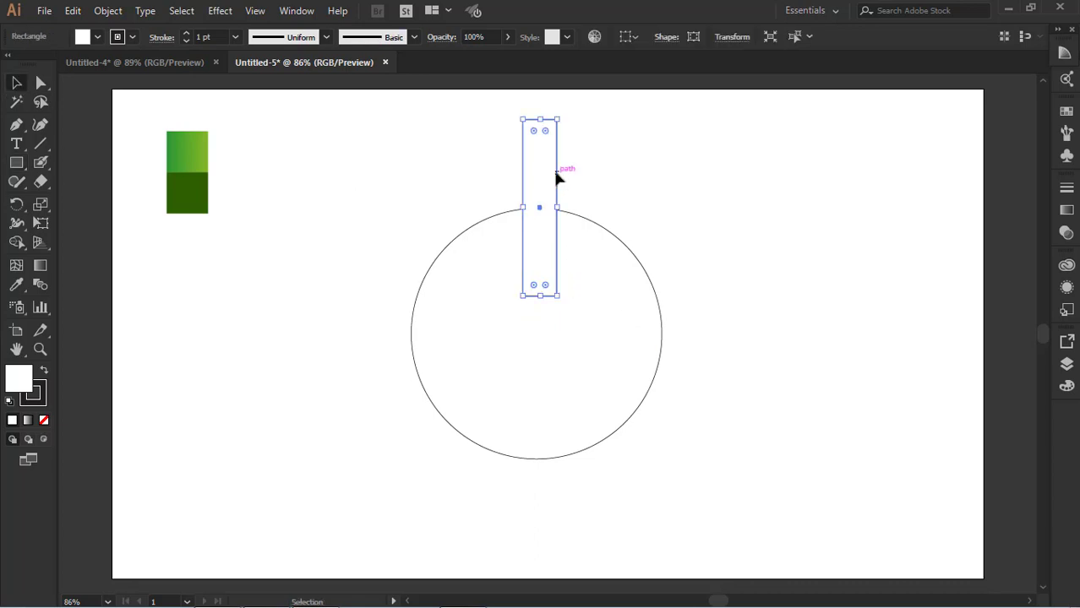
Align the rectangle and circle on their horizontal centers and move both lower on the artboard
left_click(601, 227, "shift")
left_click(674, 37)
left_click(671, 270)
left_click_drag(451, 126, 667, 440)
left_click_drag(601, 288, 600, 333)
left_click(711, 348)
Try to merge the rectangle and circle with the Shape Builder tool, and undo the merge
left_click_drag(397, 154, 711, 541)
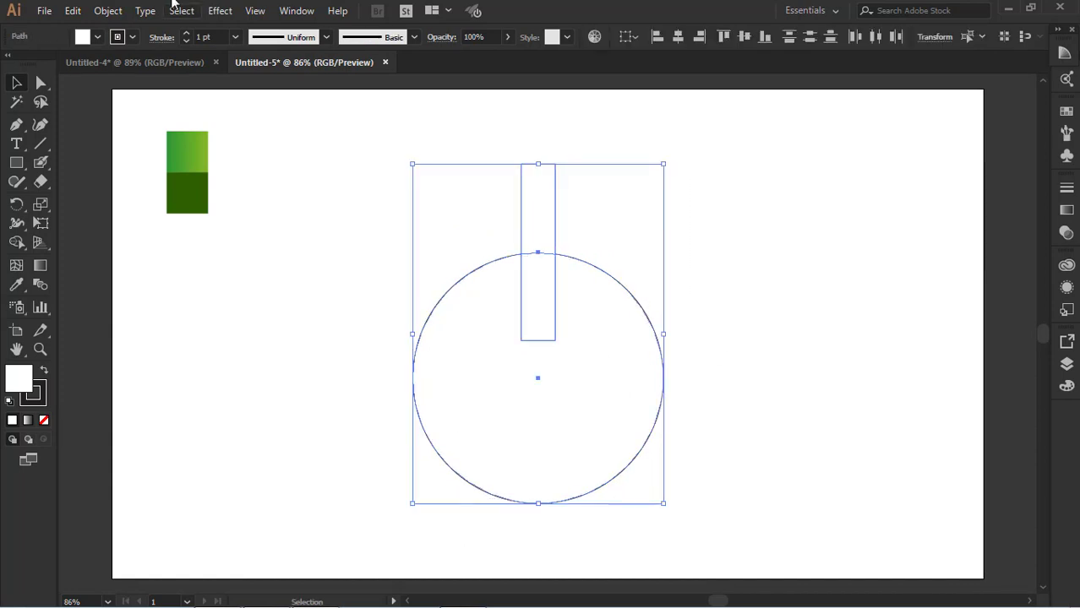
left_click(15, 246)
left_click_drag(545, 236, 536, 380)
key("ctrl+z")
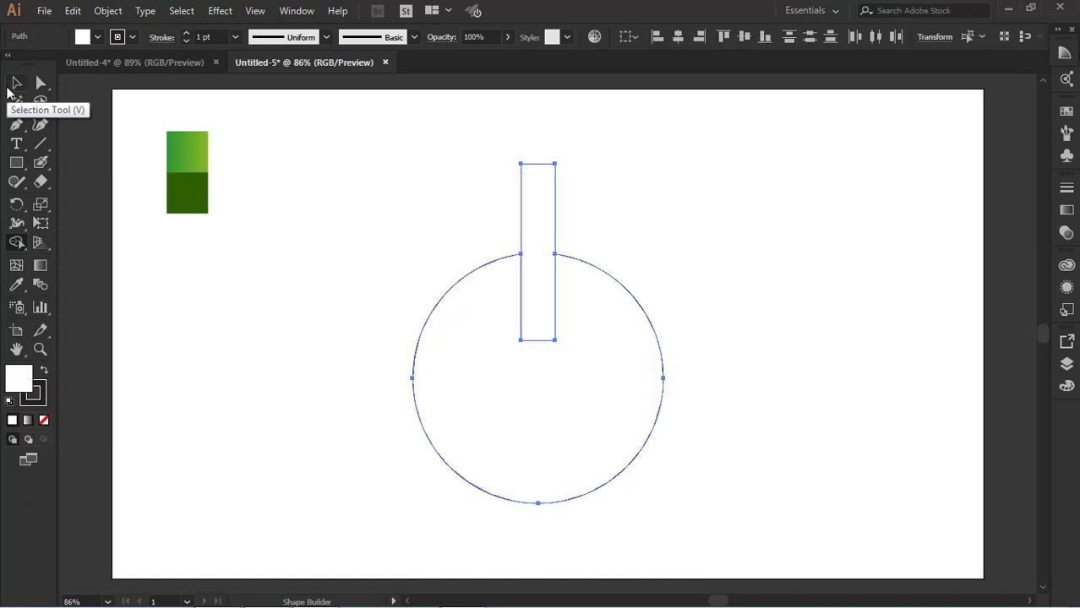
left_click(19, 82)
left_click(128, 135)
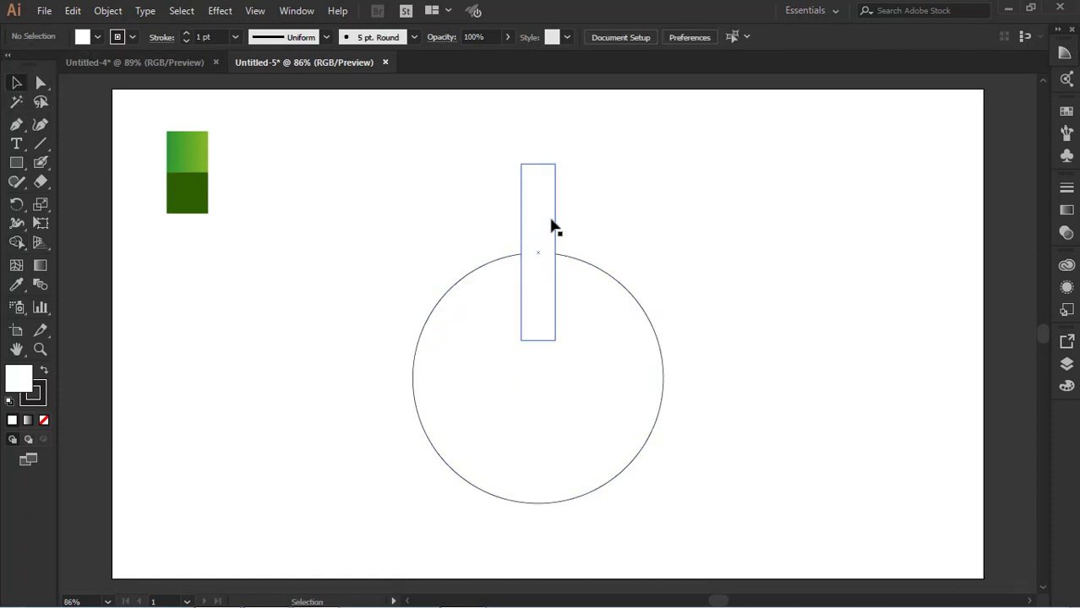
Stretch the neck rectangle taller at its upper edge and make it slightly wider
left_click(553, 219)
mouse_move(540, 163)
left_mouse_down()
mouse_move(540, 114)
mouse_move(541, 136)
left_mouse_up()
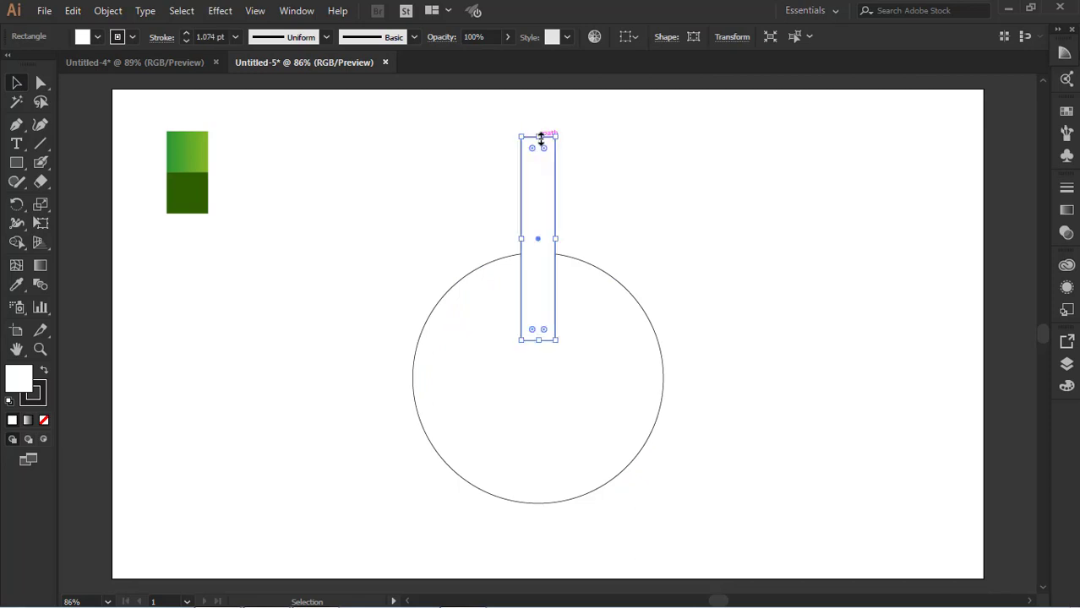
left_click_drag(555, 237, 563, 237)
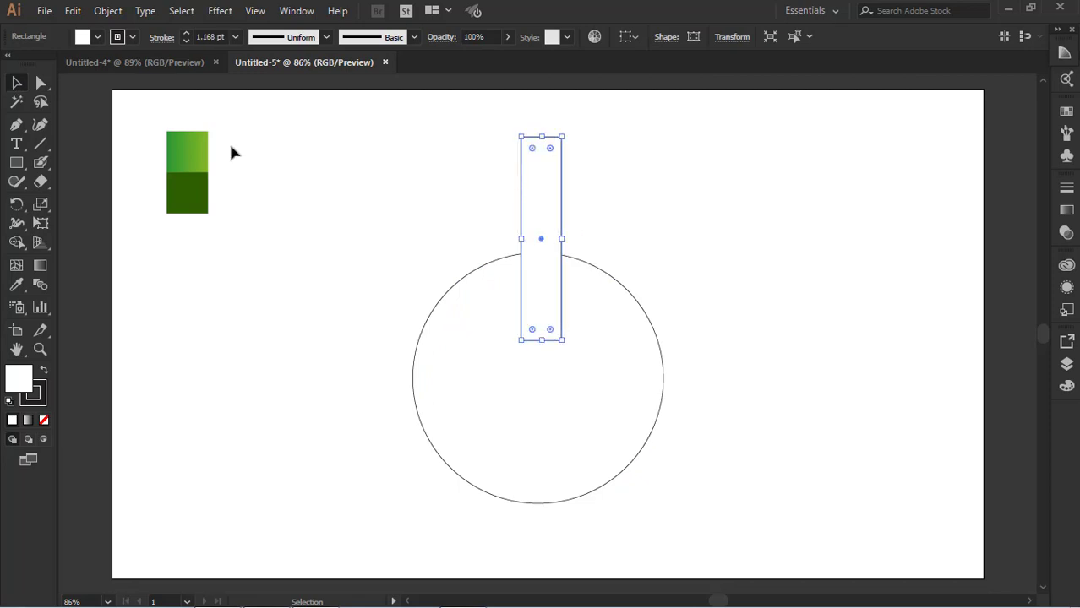
Align the widened rectangle and the circle on their horizontal centers again
left_click(478, 166)
left_click_drag(453, 152, 715, 503)
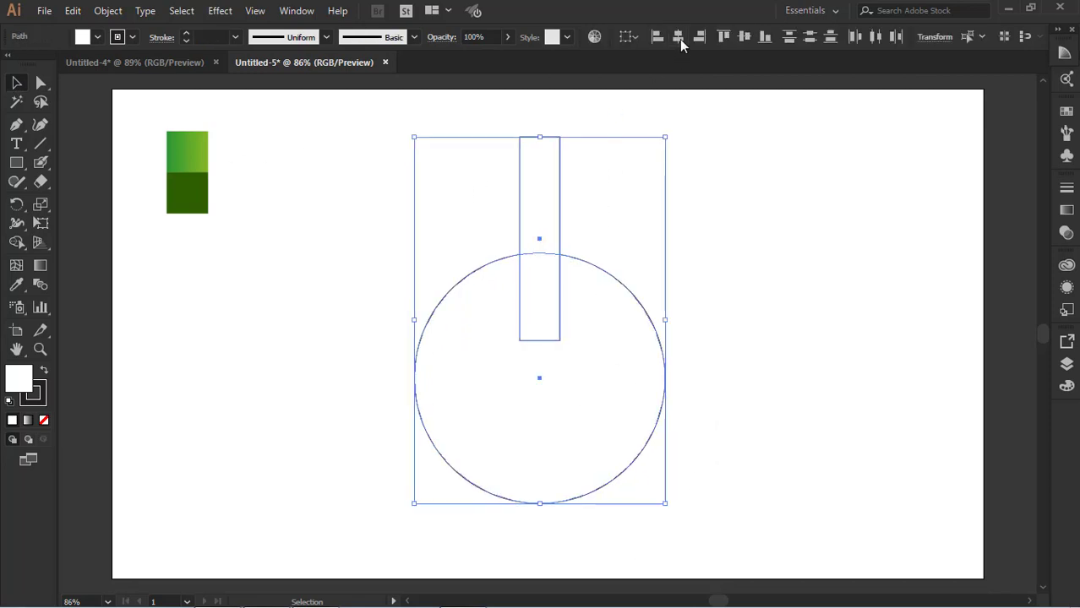
left_click(734, 364)
left_click(558, 334)
left_click(589, 226)
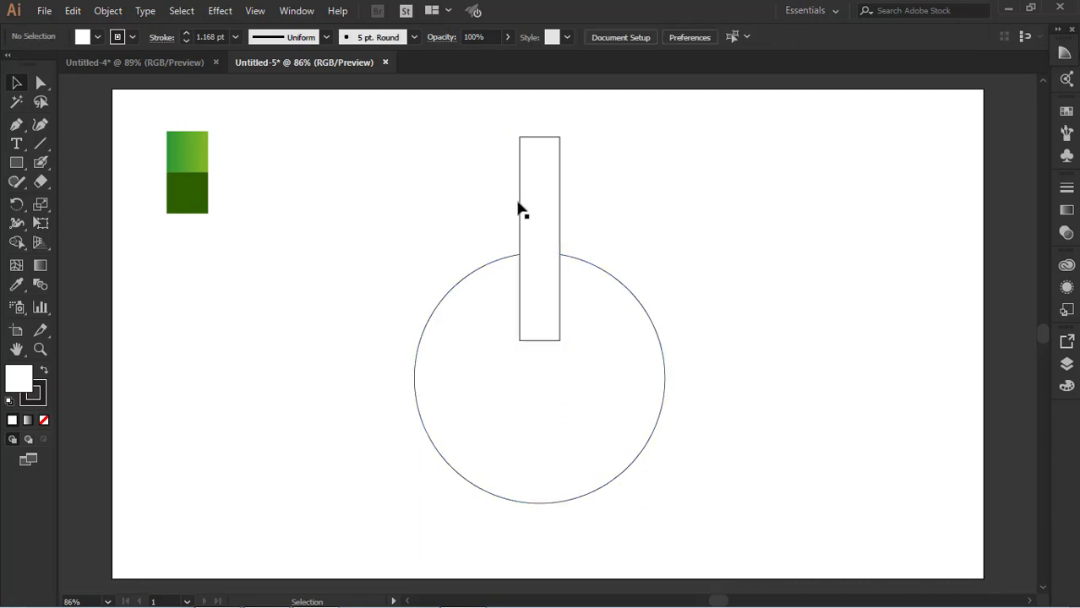
Remove the fill from both the rectangle and the circle
left_click_drag(450, 142, 663, 507)
left_click(98, 36)
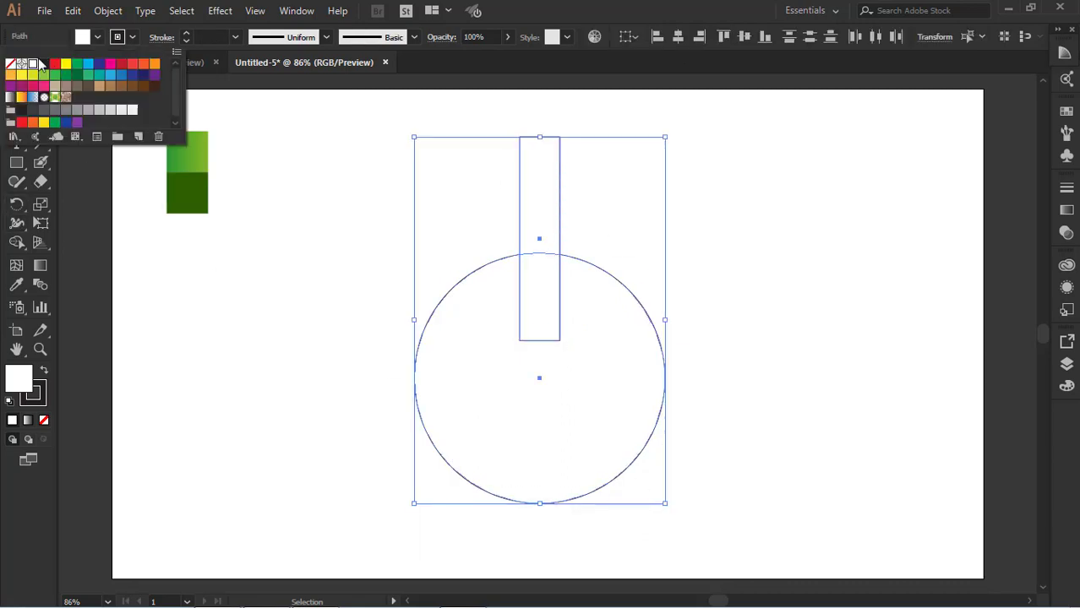
left_click(365, 182)
Merge the unfilled rectangle and circle into a single flask outline with the Shape Builder tool
left_click_drag(373, 124, 678, 515)
left_click(17, 243)
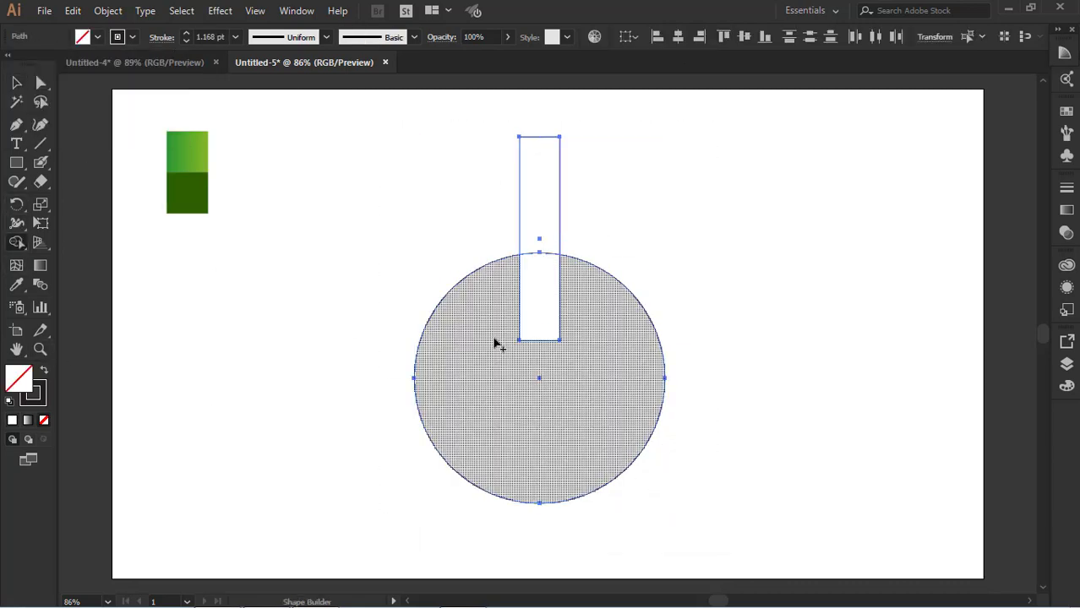
mouse_move(536, 228)
left_mouse_down()
mouse_move(548, 297)
mouse_move(541, 370)
left_mouse_up()
left_click(17, 83)
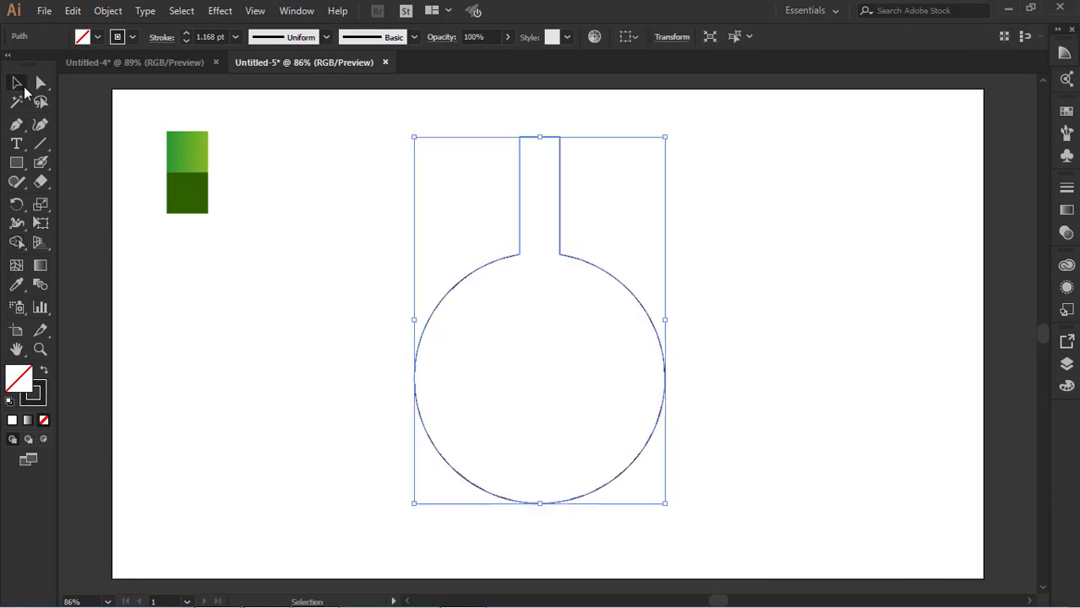
left_click(377, 171)
Show the rulers and place a vertical guide through the center of the flask outline
left_click(626, 289)
key("ctrl+r")
left_click_drag(71, 262, 539, 245)
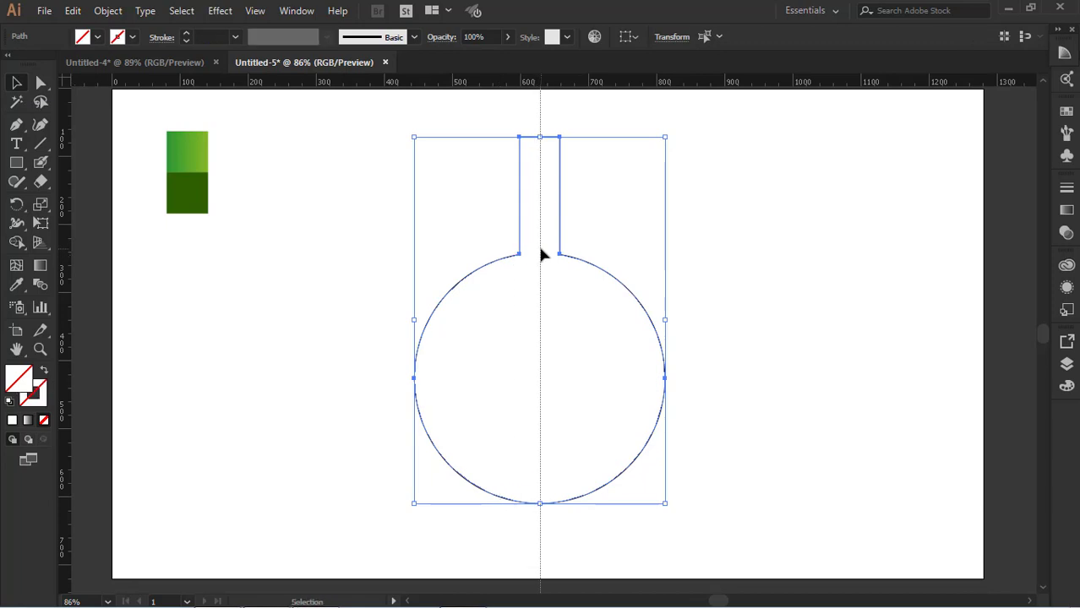
left_click(368, 176)
Set the flask outline's stroke weight to 10 pt
left_click(623, 285)
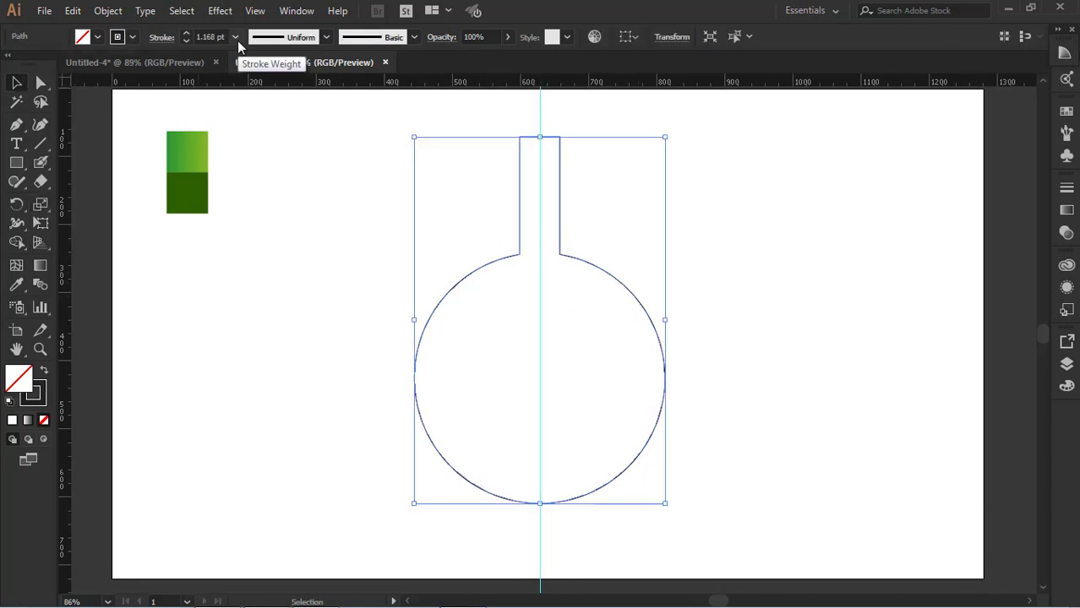
left_click(236, 37)
left_click(264, 255)
left_click(782, 268)
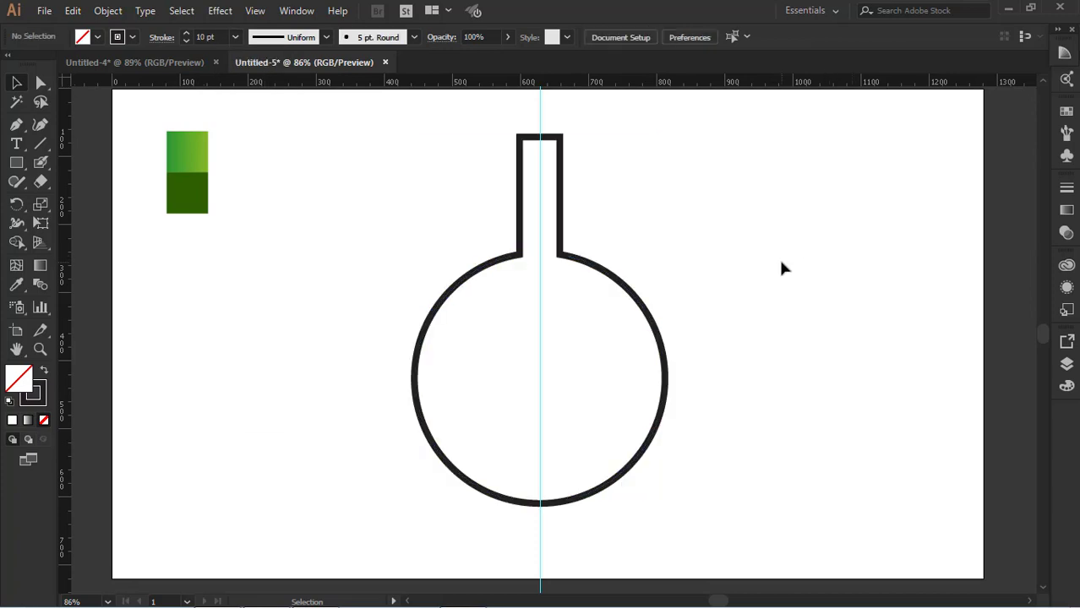
left_click(652, 323)
left_click(777, 296)
Set the flask outline's stroke weight to 1 pt
left_click(599, 281)
left_click(235, 37)
left_click(249, 104)
left_click(913, 288)
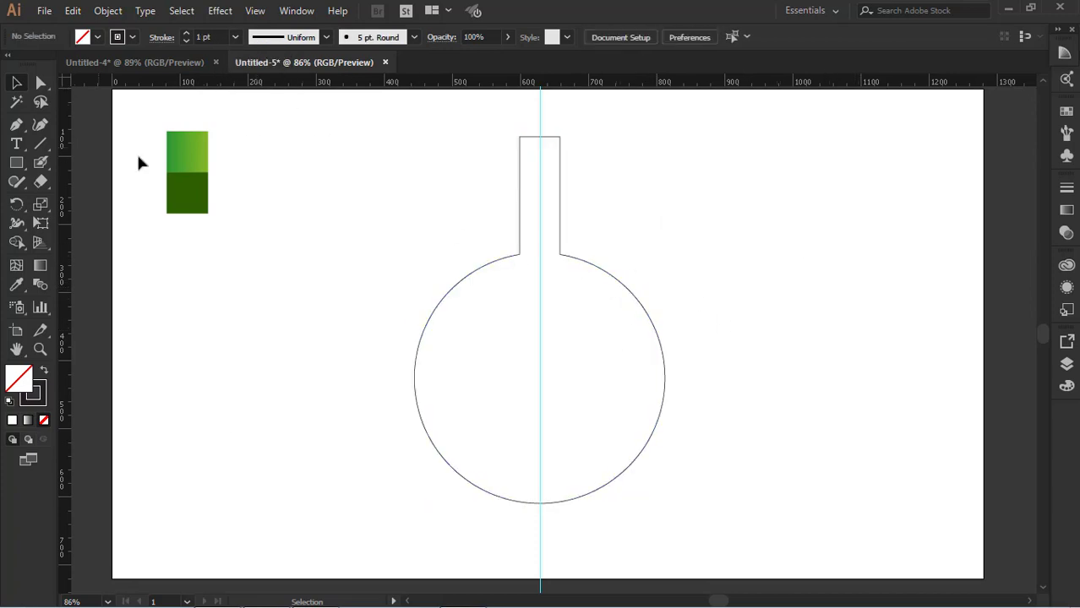
Draw a circle about 333.5 px in diameter inside the flask bulb, centered on the vertical guide
left_click(28, 165)
left_click(85, 195)
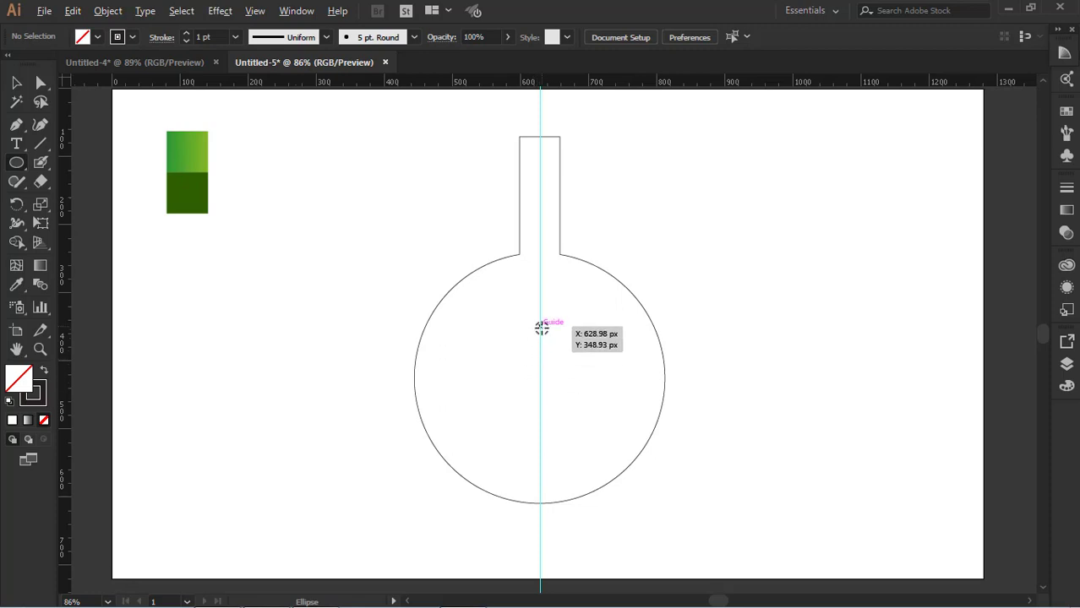
left_click_drag(539, 368, 654, 419)
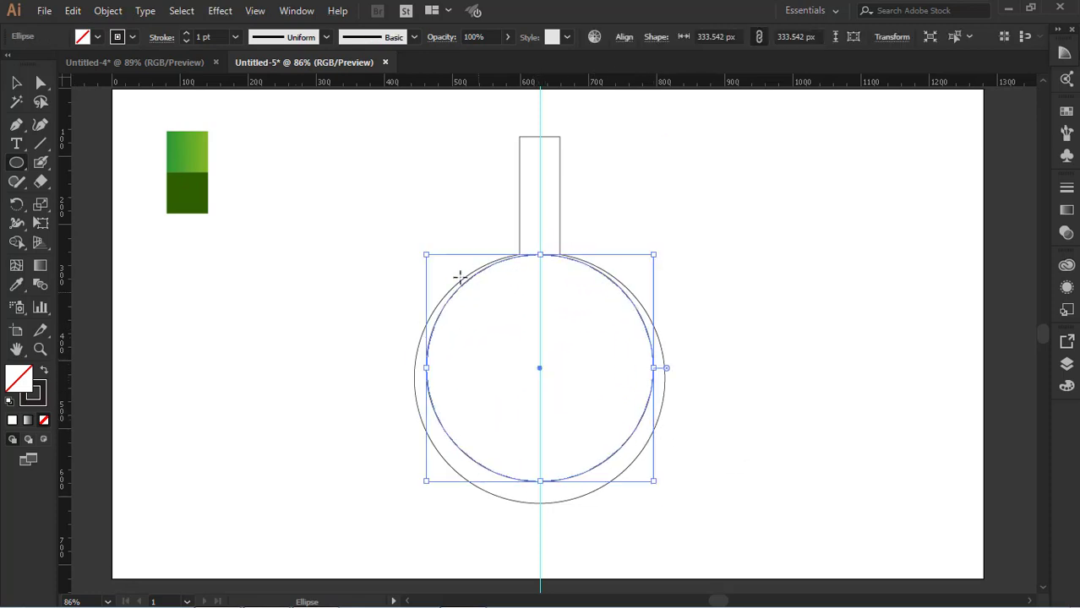
left_click(17, 83)
left_click(321, 156)
left_click(602, 464)
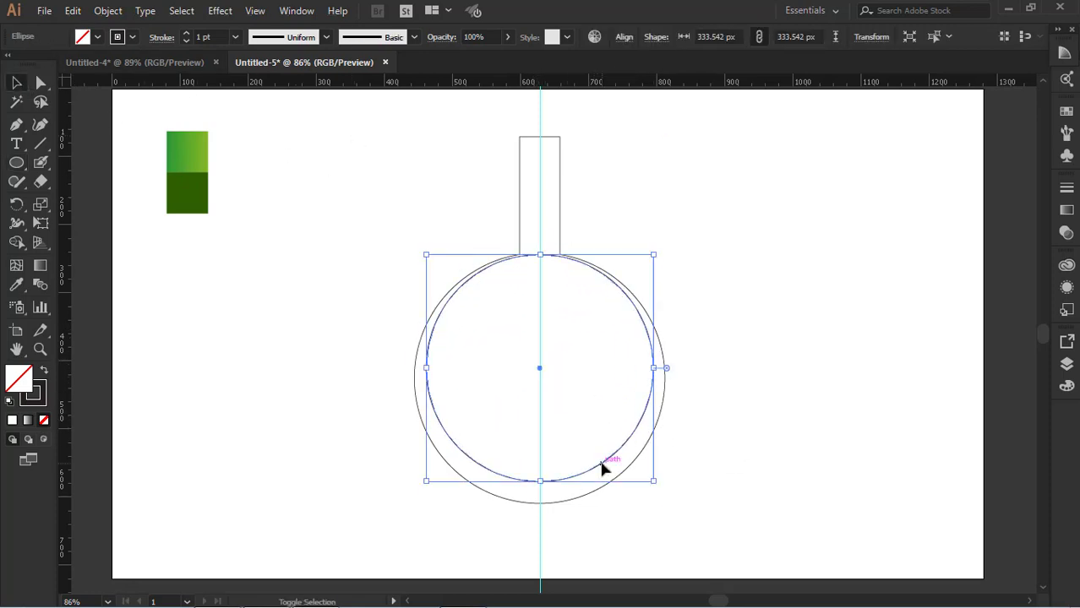
Shift the inner circle down and enlarge it to about 368 px to match the flask bulb
key("shift+Down")
key("shift+Down")
left_click_drag(664, 264, 665, 255)
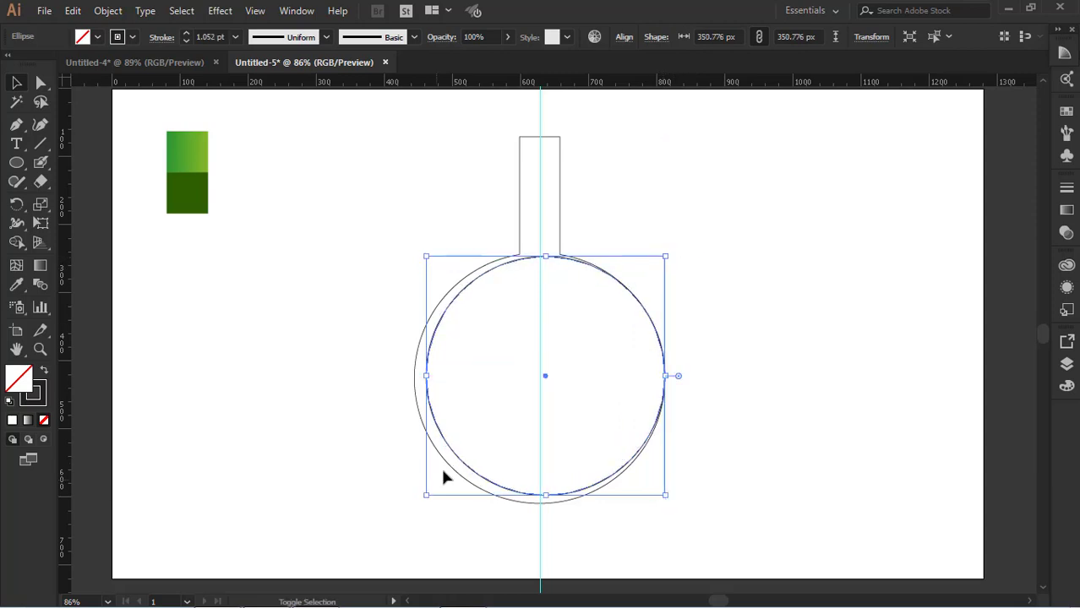
left_click_drag(422, 495, 414, 503)
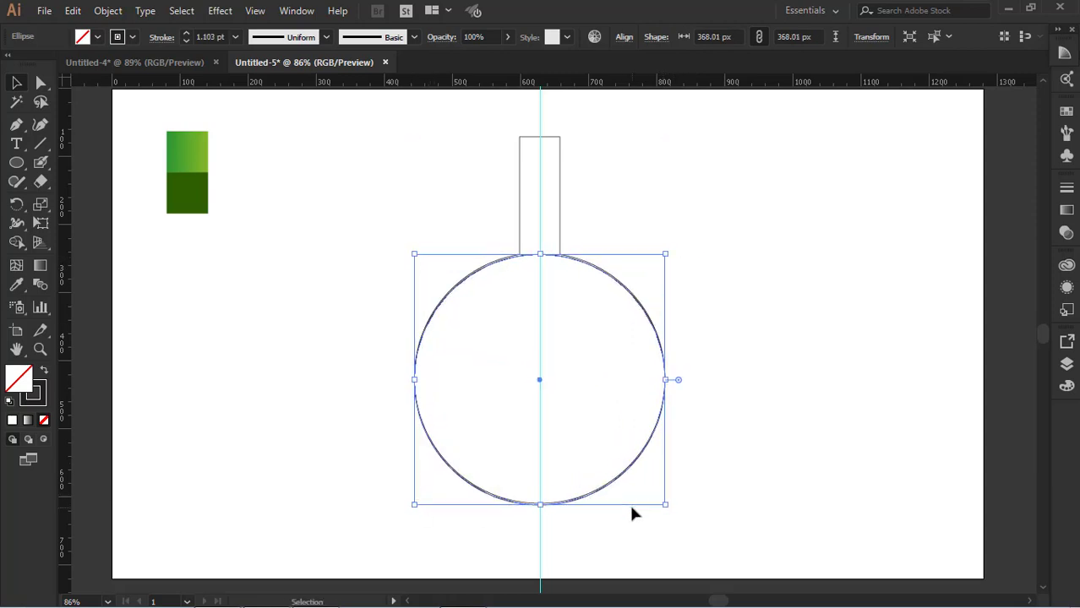
left_click(631, 507)
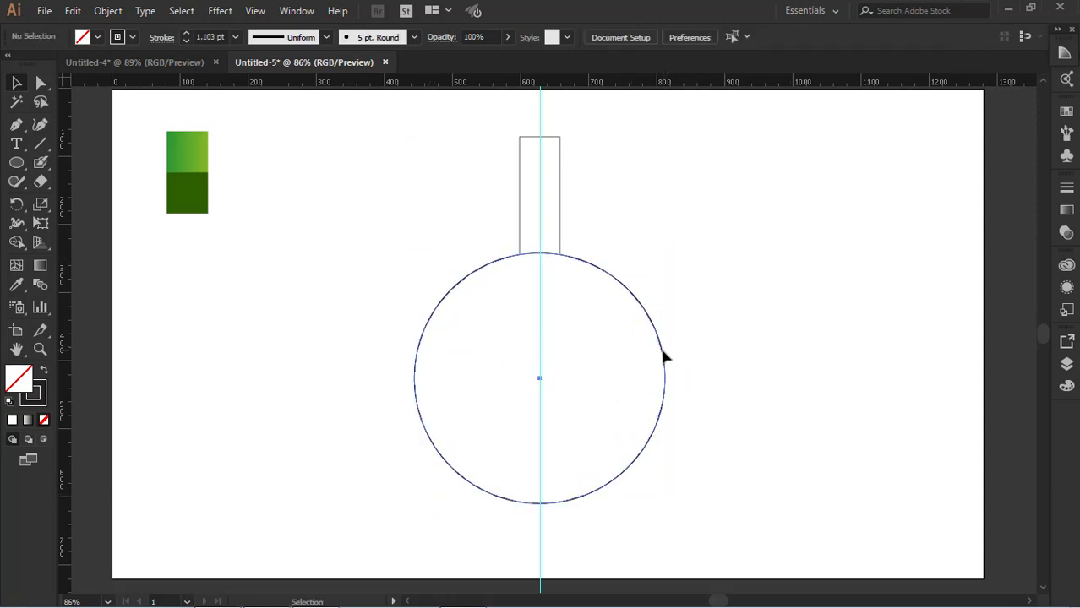
Move the inner circle out of the flask to the empty area on its right
left_click(664, 353)
left_click(655, 276)
left_click_drag(626, 288, 919, 224)
left_click(869, 317)
Thicken the stroke of the flask outline
left_click(597, 265)
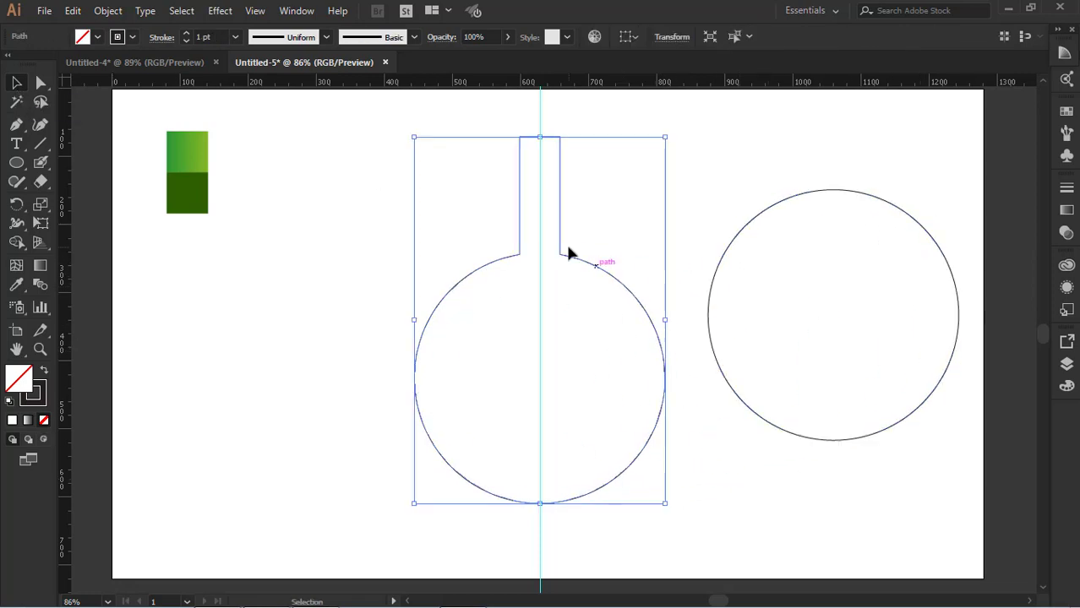
left_click(235, 37)
left_click(257, 226)
left_click(714, 161)
Move the separate circle back into the flask bulb and shrink it to about 360.5 px to fit inside the outline
left_click(792, 204)
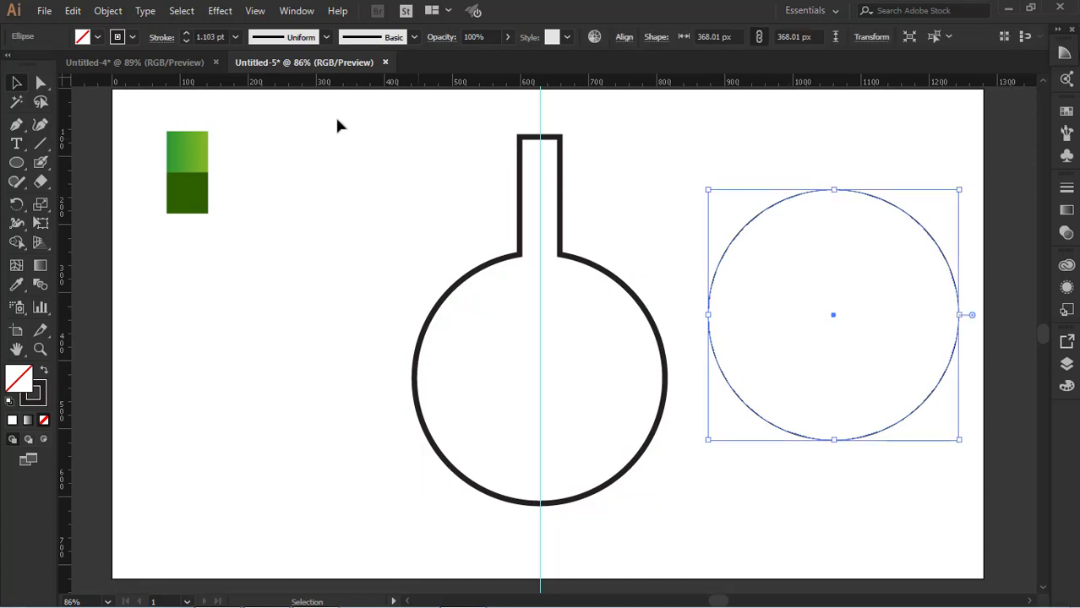
left_click_drag(913, 221, 618, 287)
key("Down")
key("Right")
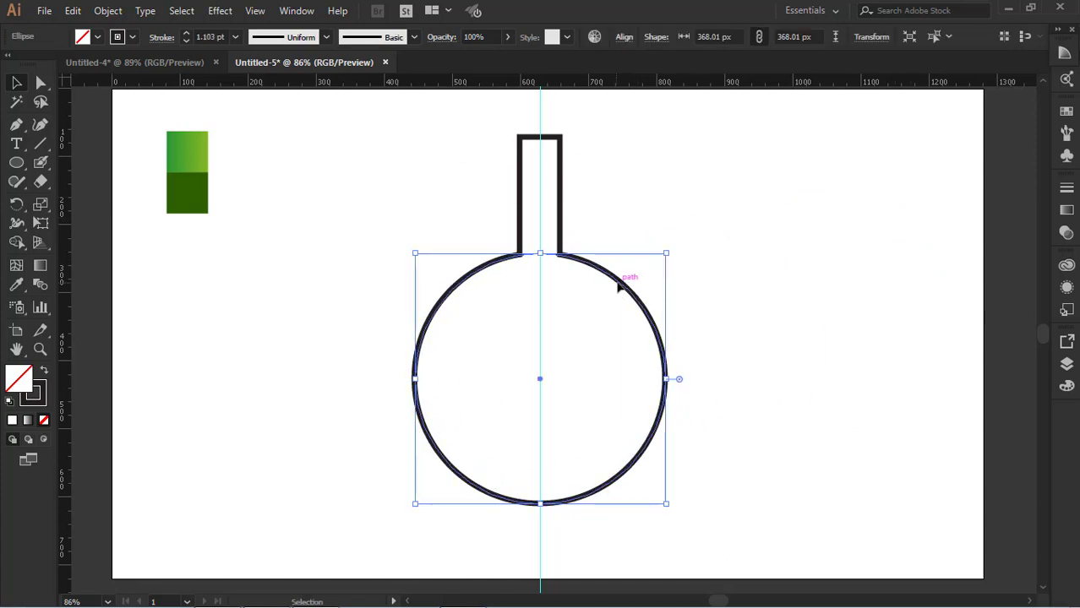
left_click_drag(674, 504, 671, 502)
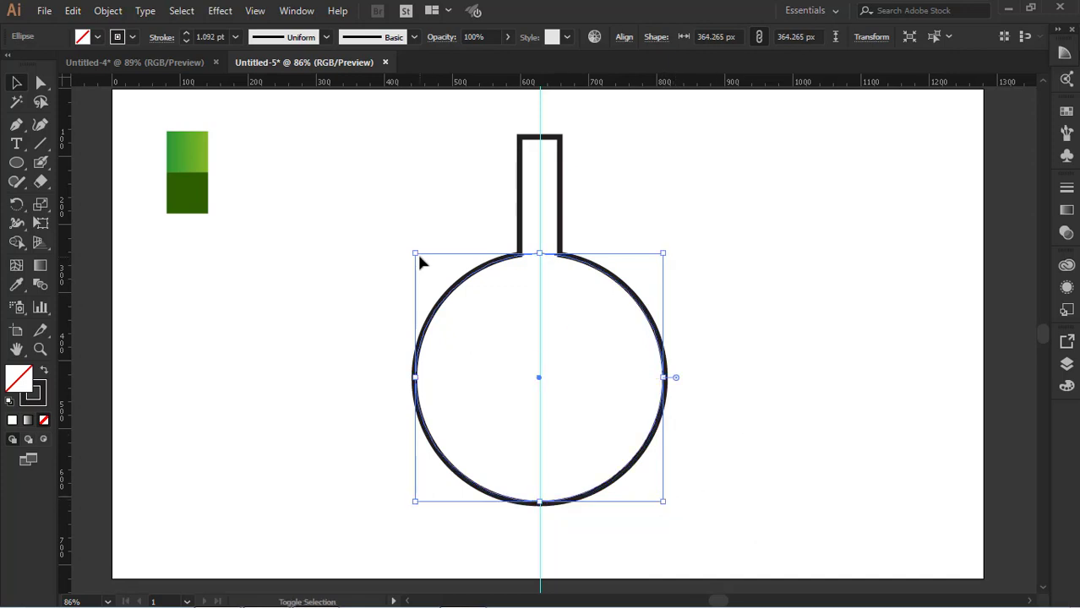
left_click_drag(415, 253, 421, 258)
left_click(549, 278)
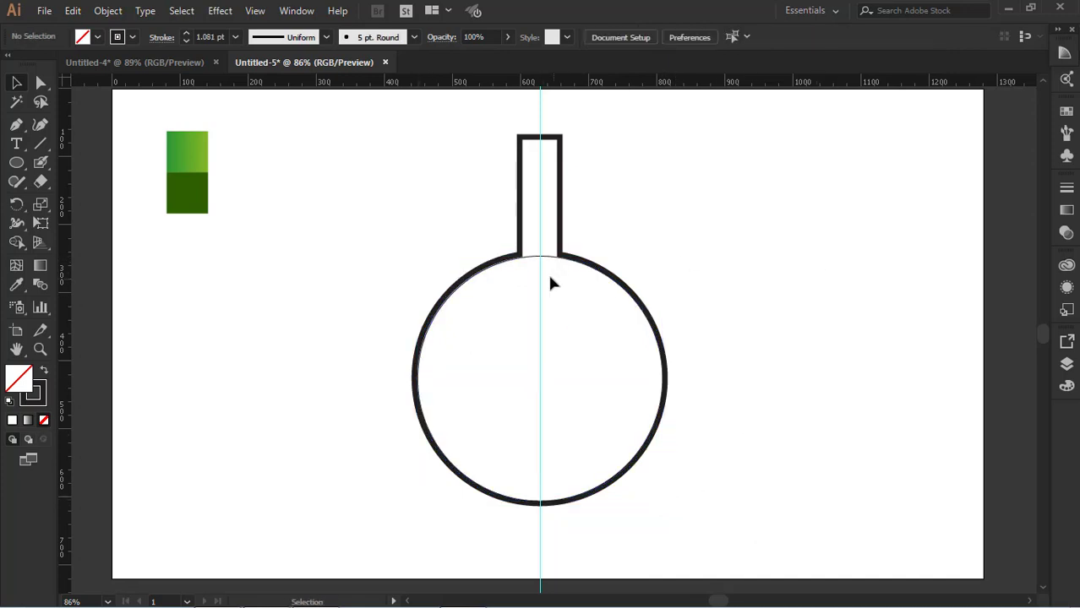
Fill the inner circle with the dark green of the lower sample square using the Eyedropper
left_click(652, 333)
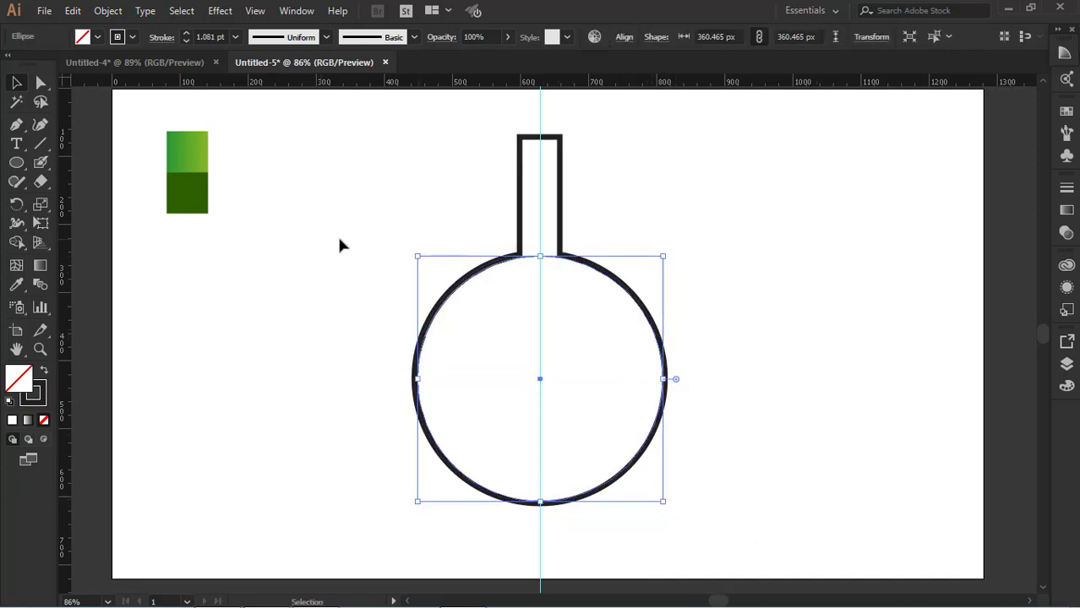
left_click(18, 287)
left_click(194, 193)
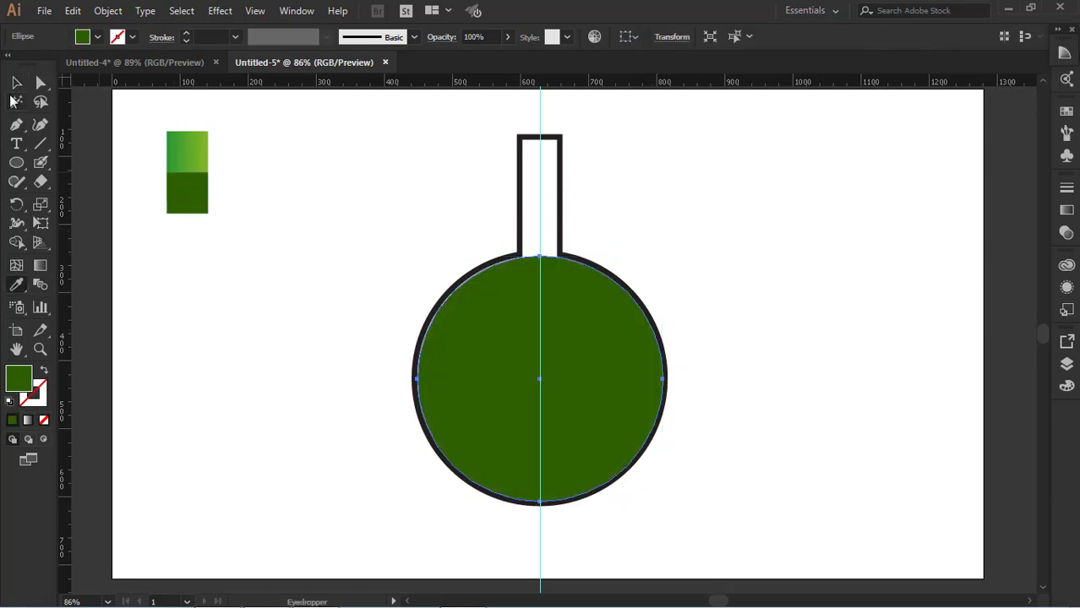
Nudge the dark green circle up slightly and pull its top anchor down past the centre to form a dipped liquid surface
left_click(16, 83)
left_click(386, 167)
left_click(621, 366)
key("Up")
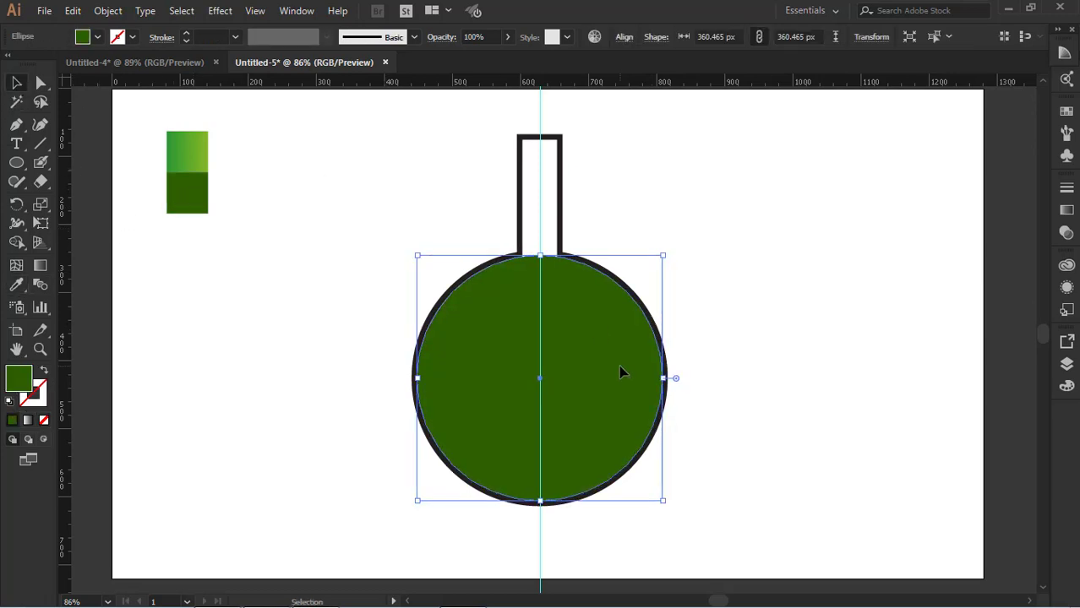
left_click(803, 396)
left_click(596, 366)
left_click(41, 84)
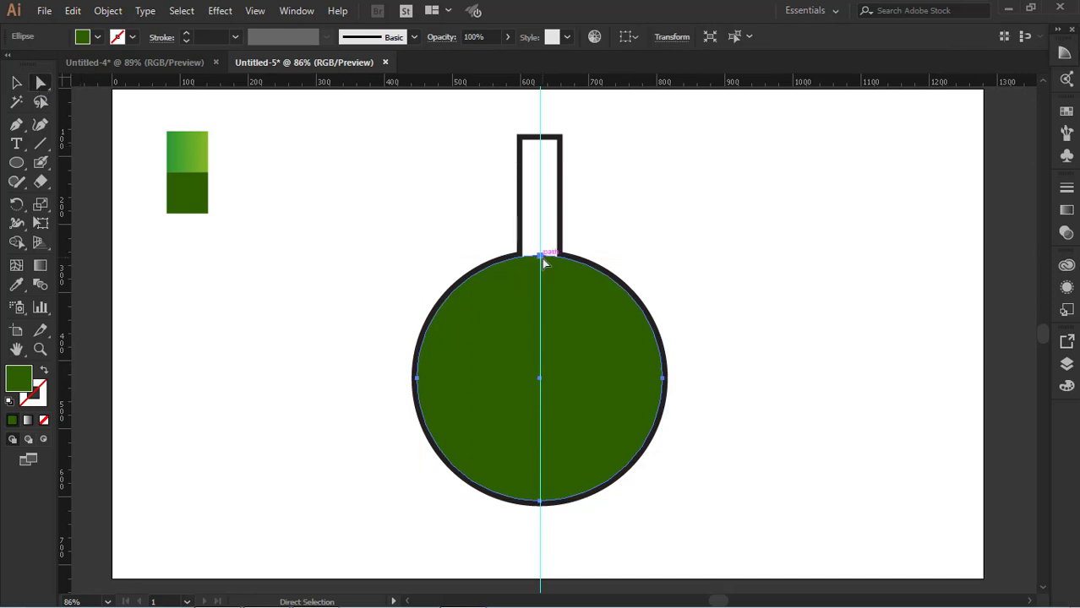
left_click_drag(541, 256, 546, 390)
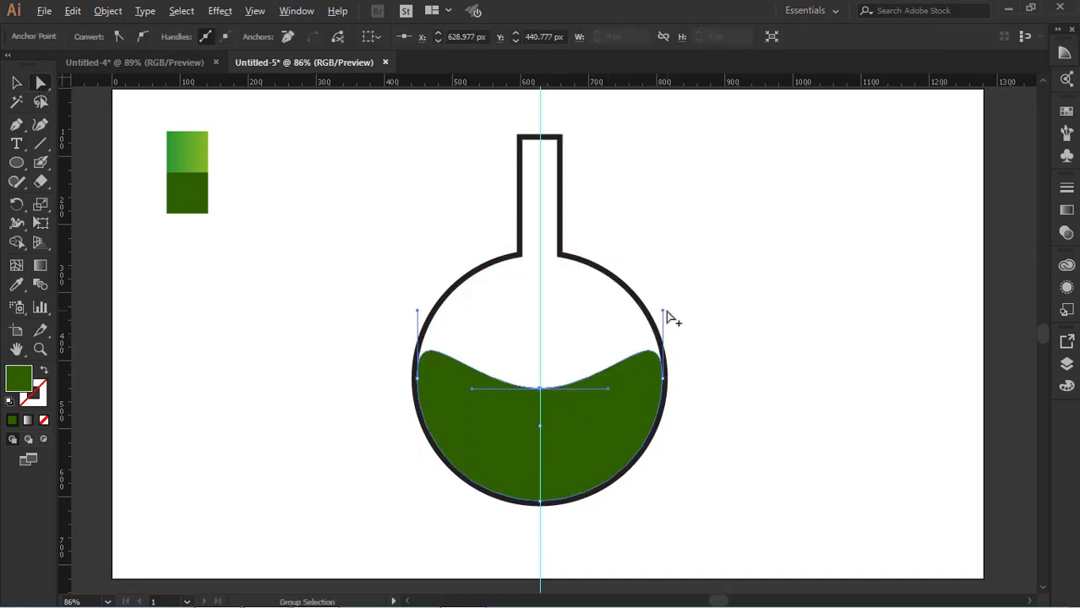
left_click_drag(662, 311, 657, 274)
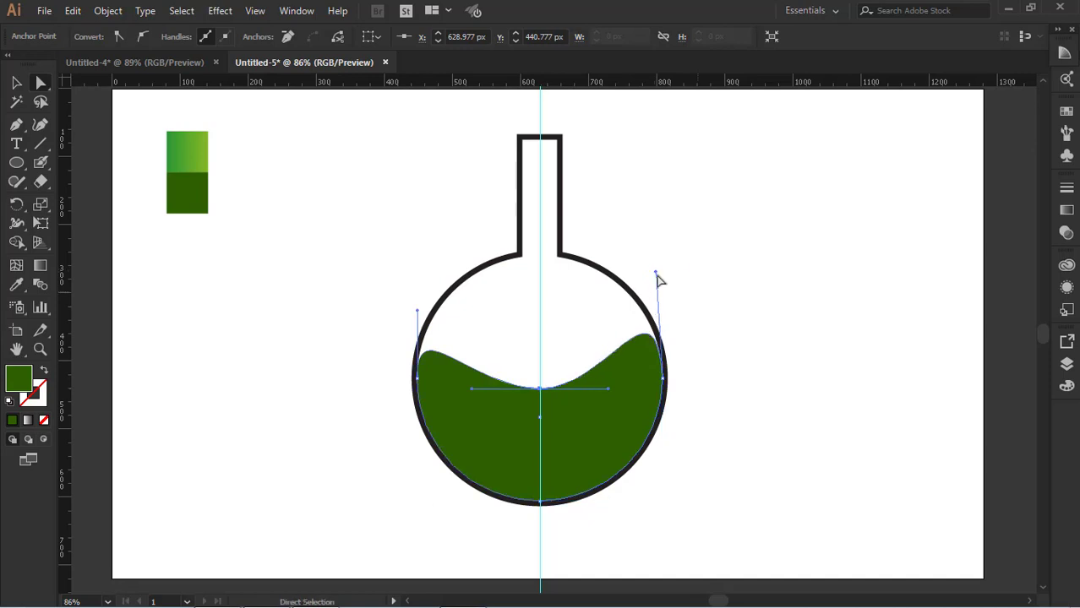
key("ctrl+z")
left_click(17, 83)
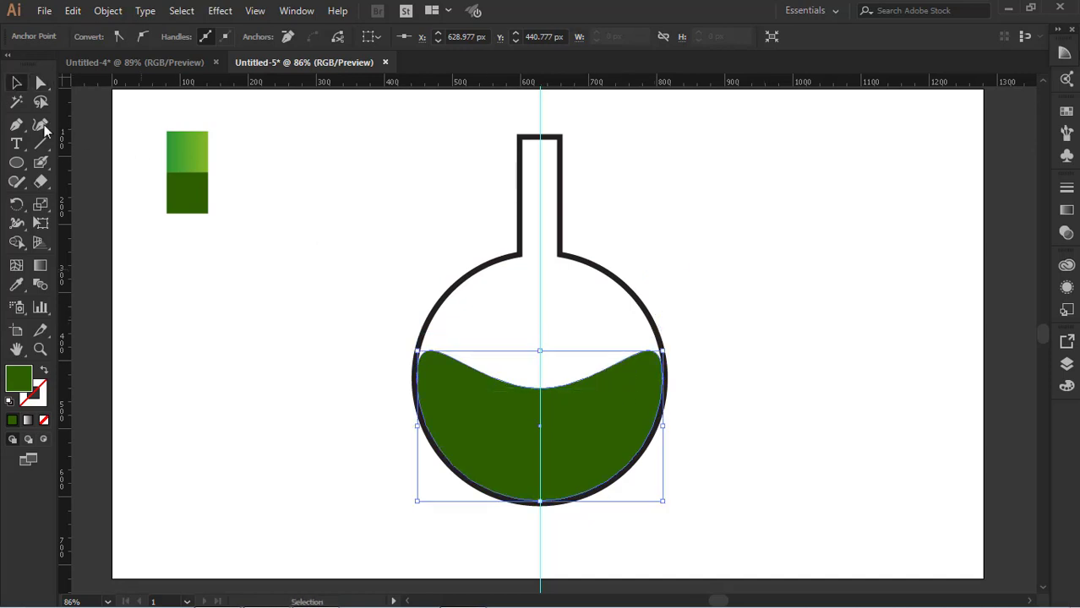
left_click(296, 253)
left_click(634, 410)
left_click(719, 410)
Raise the middle anchor of the liquid's surface slightly to make the dip shallower
left_click(594, 406)
left_click(40, 82)
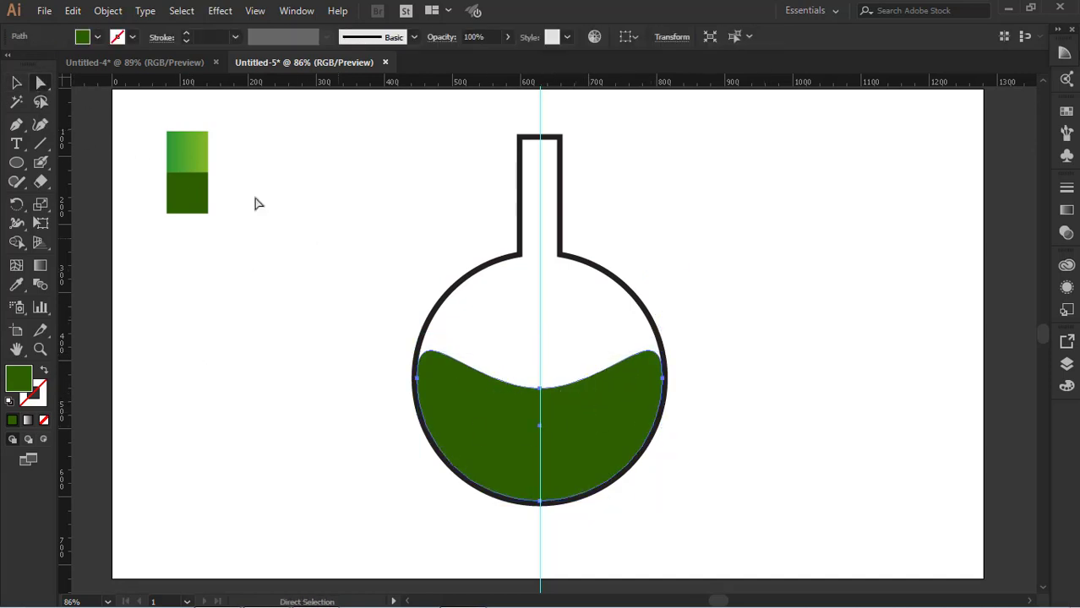
left_click_drag(540, 389, 540, 383)
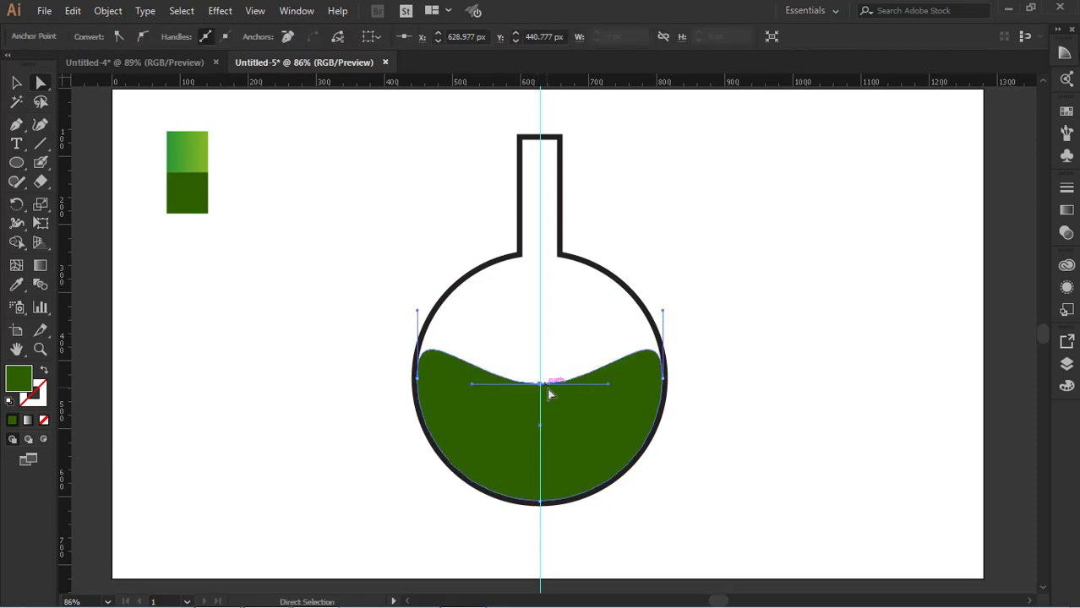
left_click(16, 83)
left_click(296, 262)
Fill the liquid shape with the green gradient of the upper sample square using the Eyedropper
left_click(617, 400)
left_click(17, 285)
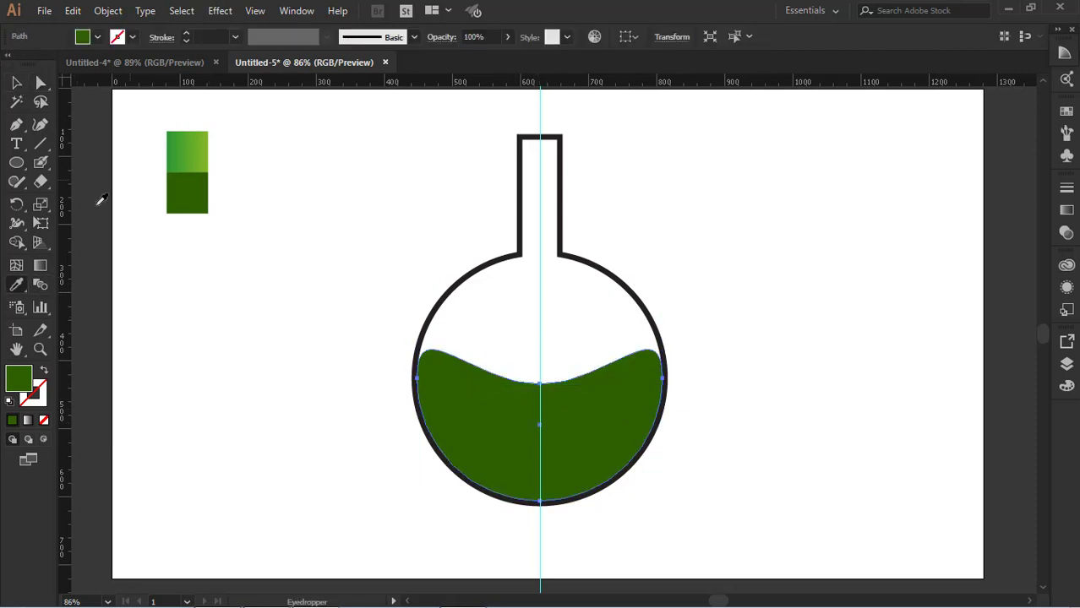
left_click(180, 144)
left_click(17, 83)
left_click(288, 254)
left_click(621, 413)
Recolour the flask outline with the sampled dark green as its stroke, with no fill and an 8 pt weight
left_click(667, 322)
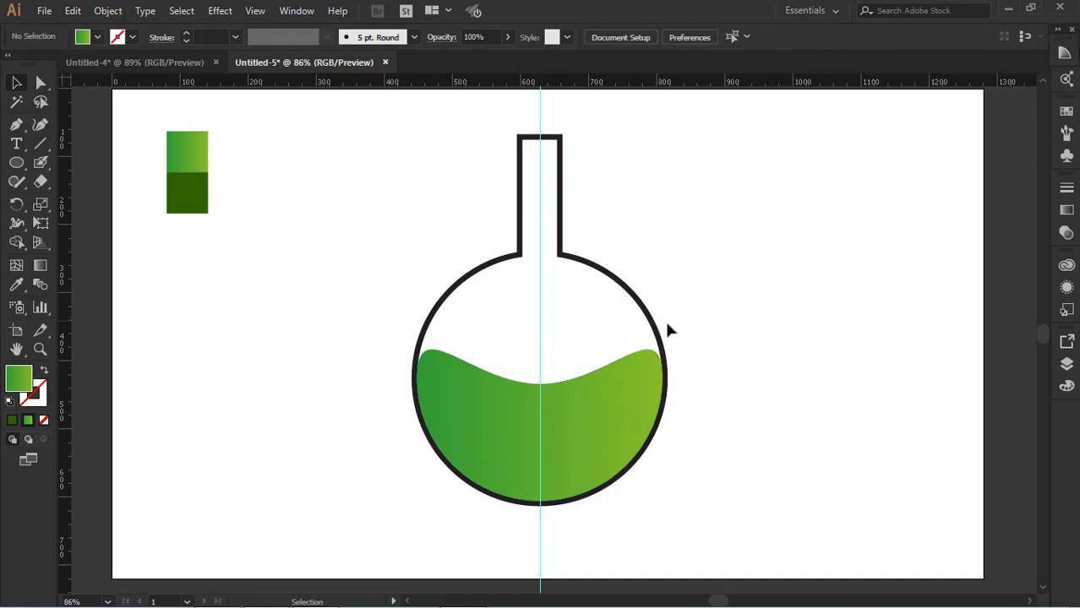
left_click(651, 320)
left_click(17, 284)
left_click(199, 191)
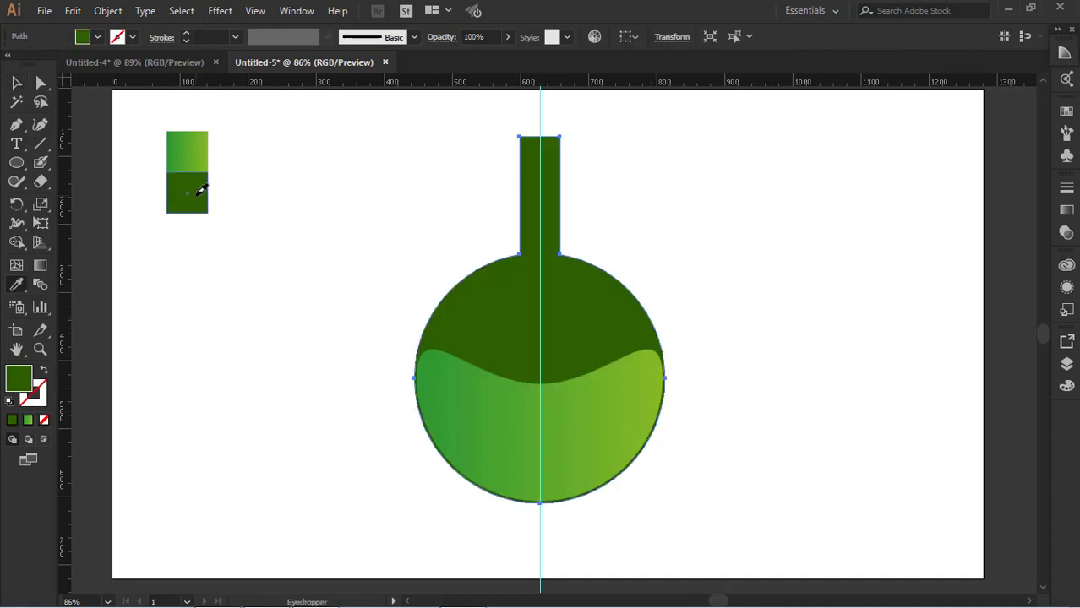
left_click(44, 374)
left_click(235, 37)
left_click(256, 229)
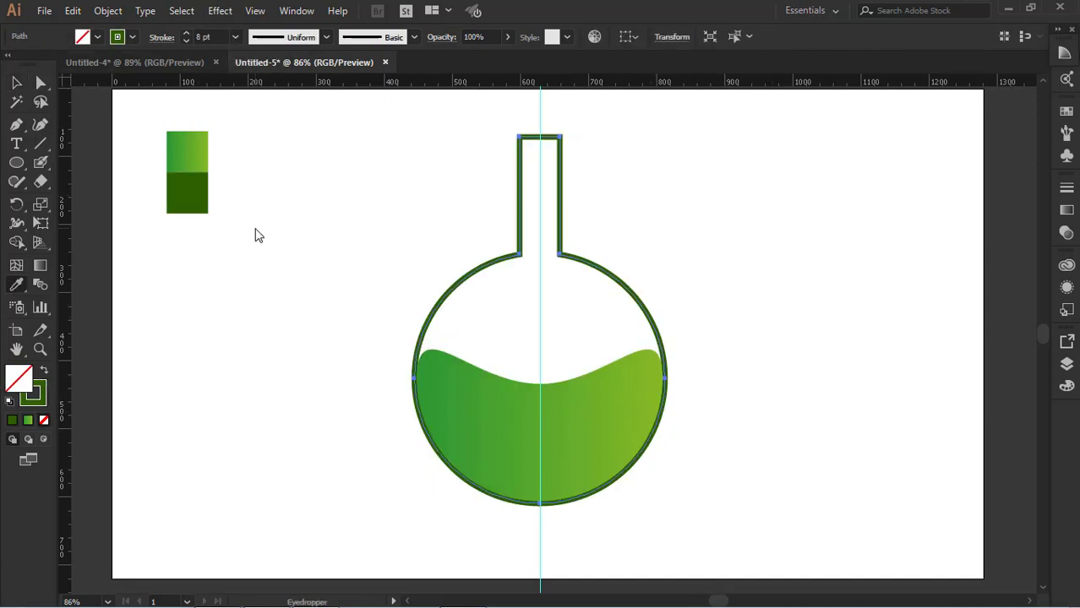
left_click(17, 83)
left_click(777, 315)
left_click(643, 405)
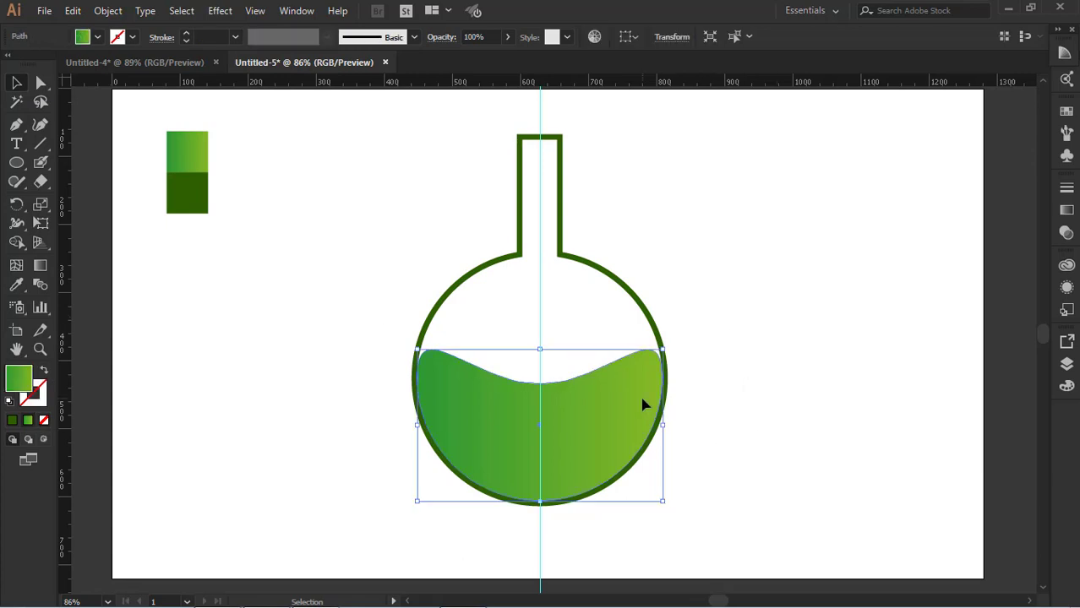
left_click(652, 324)
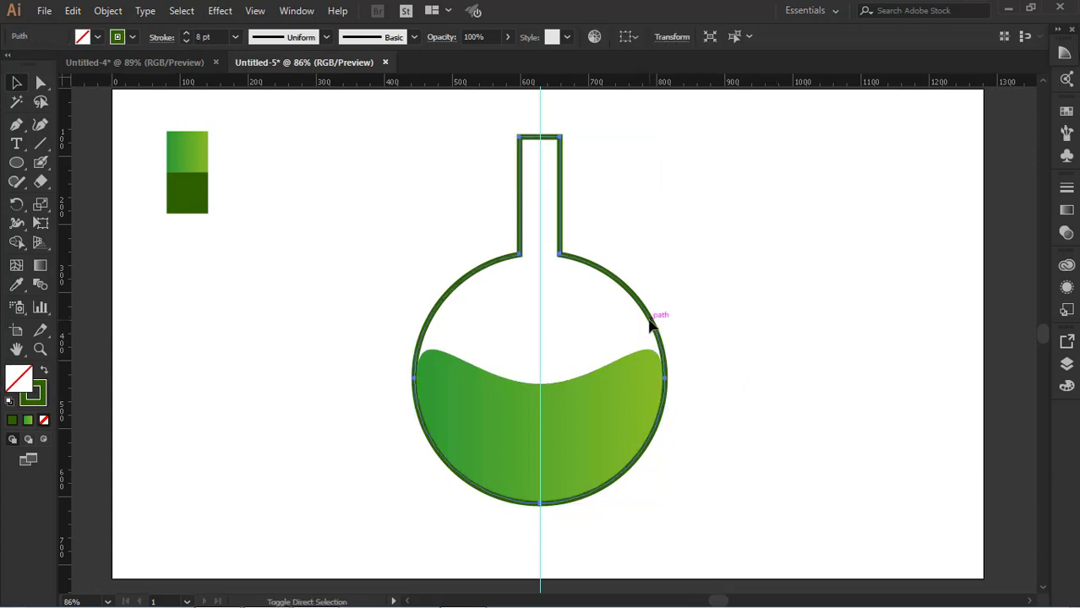
left_click(749, 289)
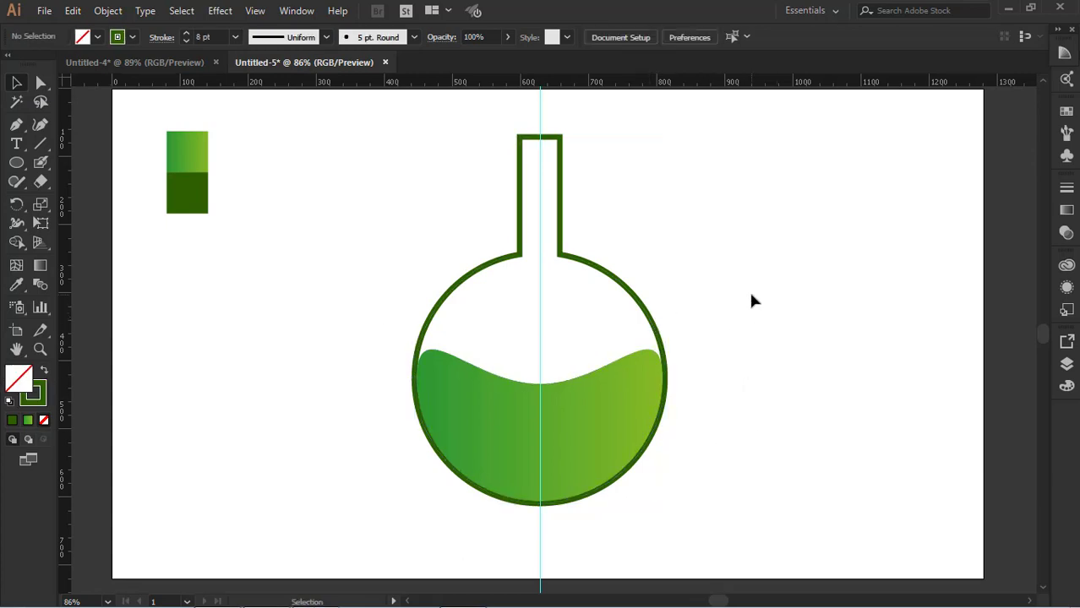
Draw a rounded rectangle about 113 px wide, centred on the guide just above the flask's neck
left_click(566, 258)
left_click(285, 172)
left_click_drag(20, 167, 95, 180)
left_click_drag(501, 111, 578, 132)
left_click(378, 171)
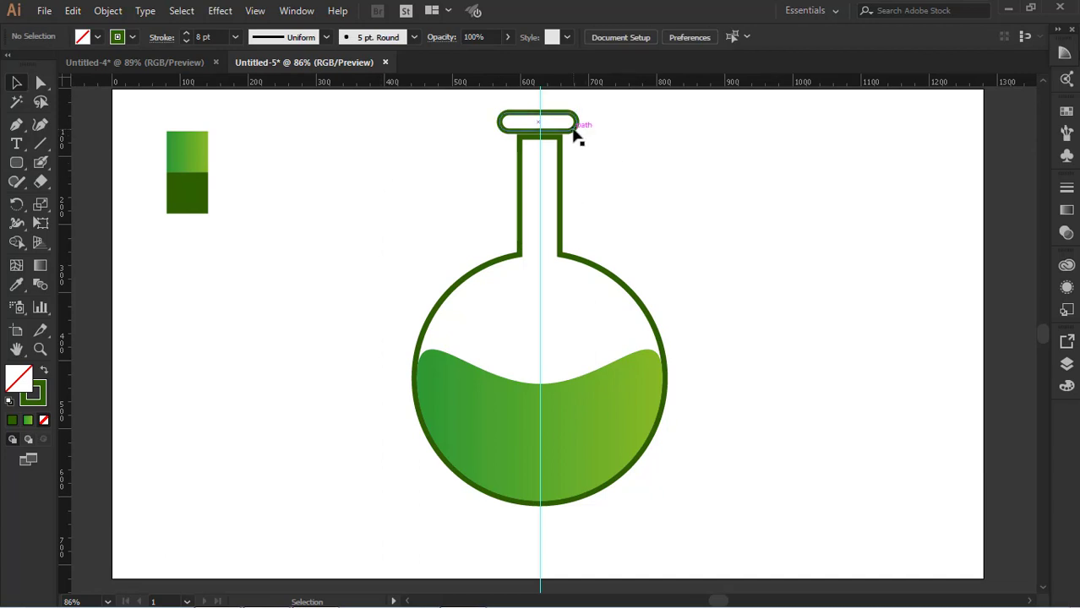
Nudge the rounded rectangle down until it overlaps the top edge of the flask's neck
left_click(574, 129)
key("Down")
key("Down")
key("Down")
key("Down")
key("Down")
key("Down")
key("Down")
key("Down")
key("Down")
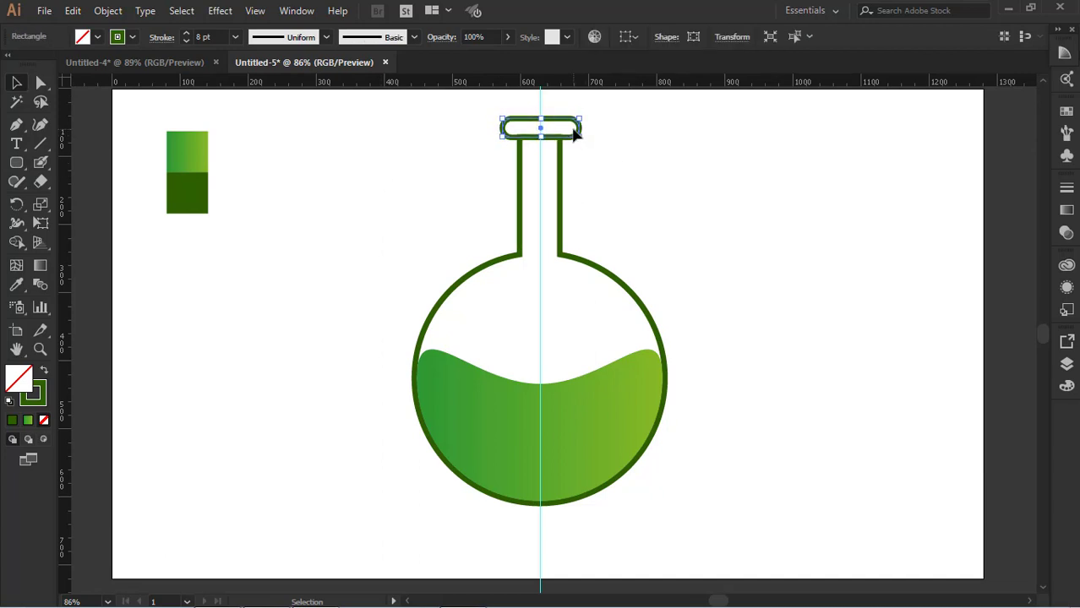
left_click(601, 153)
left_click(578, 134)
scroll(578, 134, "up", 1)
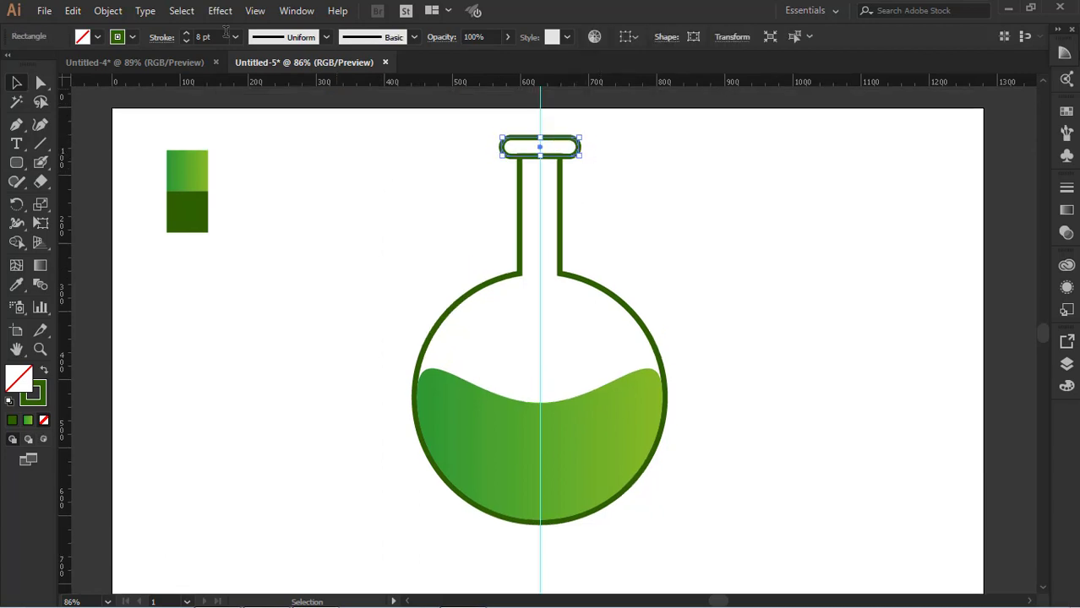
Set the rounded rectangle's stroke weight to 4 pt and adjust its position on the neck
left_click(235, 38)
left_click(254, 158)
left_click(753, 235)
left_click(572, 160)
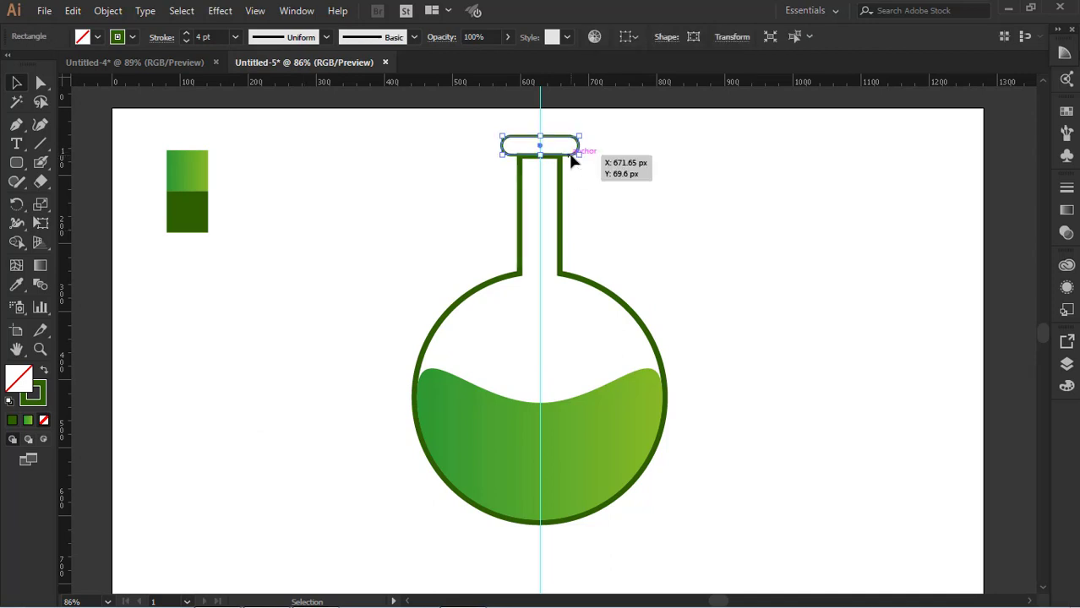
left_click(650, 156)
left_click(578, 147)
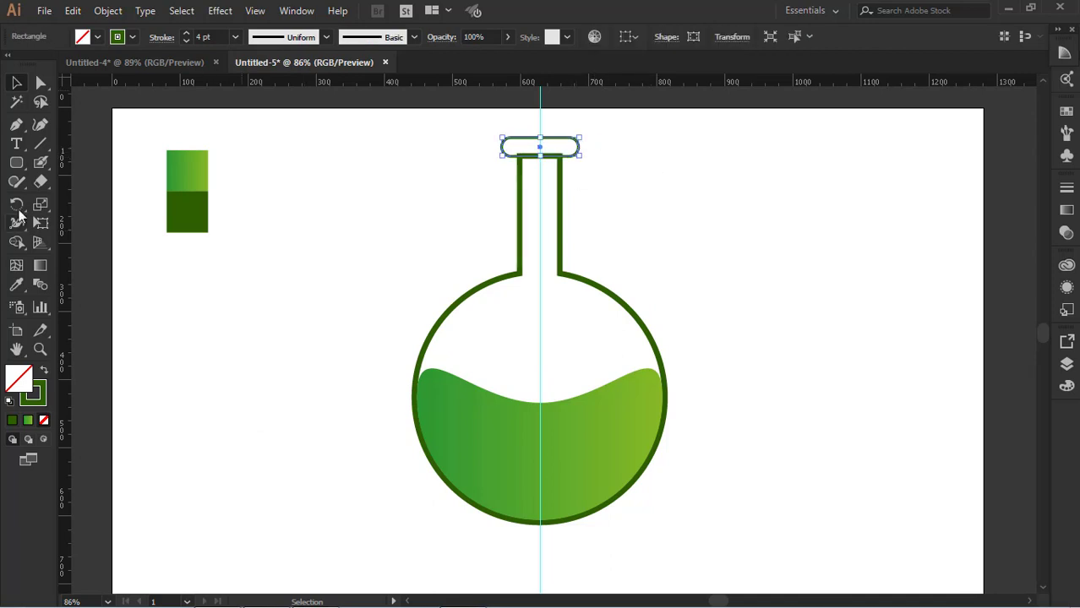
Fill the rounded rectangle with the dark green of the lower sample square using the Eyedropper, leaving it without a stroke
left_click(14, 285)
left_click(200, 211)
left_click(16, 82)
left_click(747, 221)
left_click(578, 149)
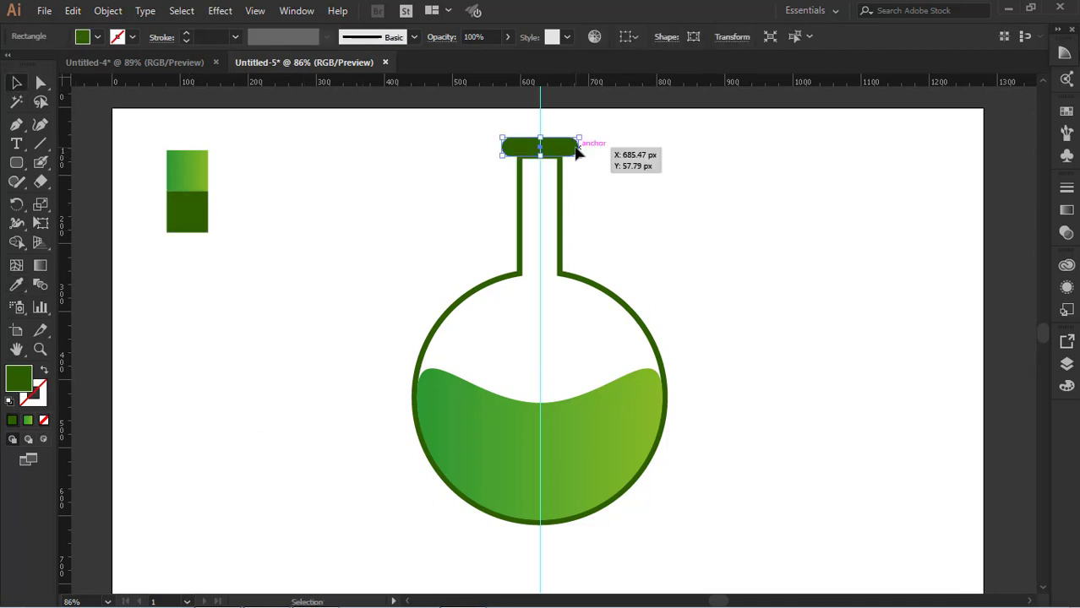
Move the rounded cap off the flask's neck and delete it
left_click(600, 186)
left_click(542, 143)
left_click(541, 140)
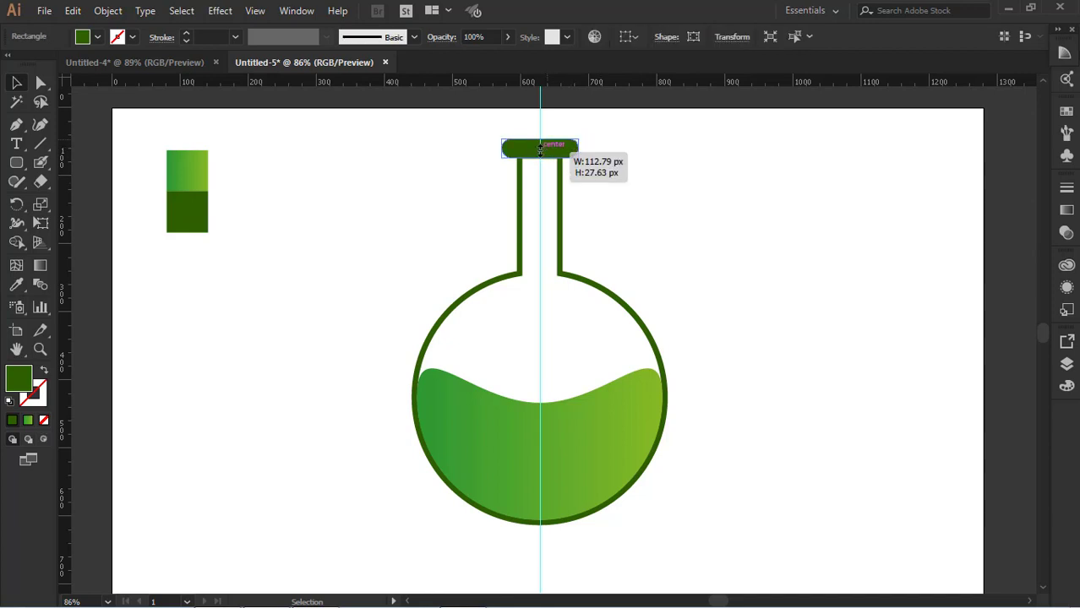
left_click(598, 157)
left_click_drag(542, 143, 877, 185)
left_click(881, 272)
key("Delete")
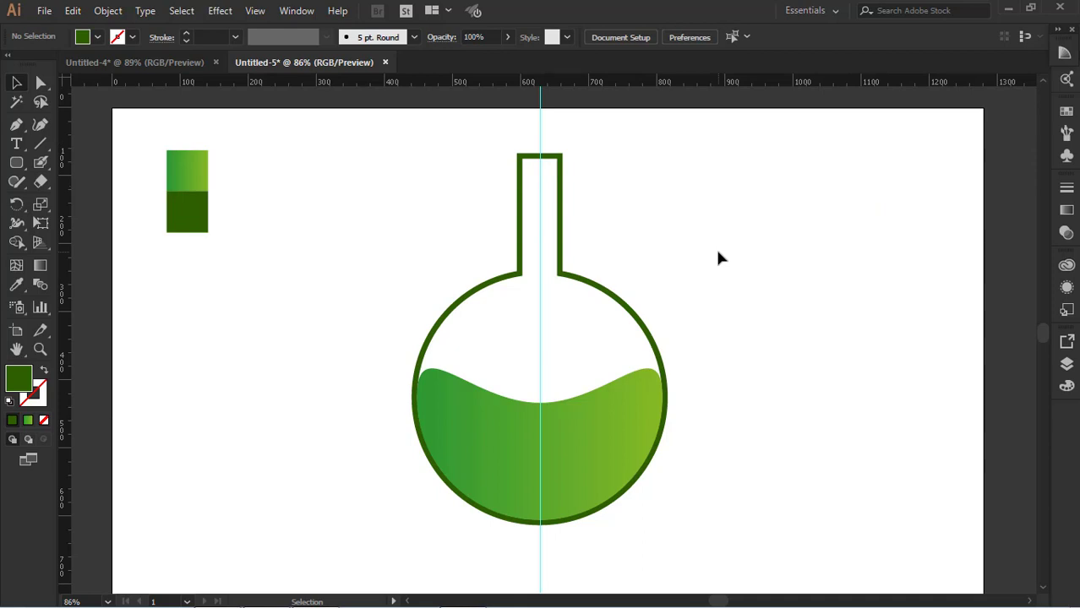
Draw a pointed leaf shape about 87 × 289 px with the Pen tool in the empty area right of the flask
left_click(757, 155)
left_click_drag(757, 352, 829, 466)
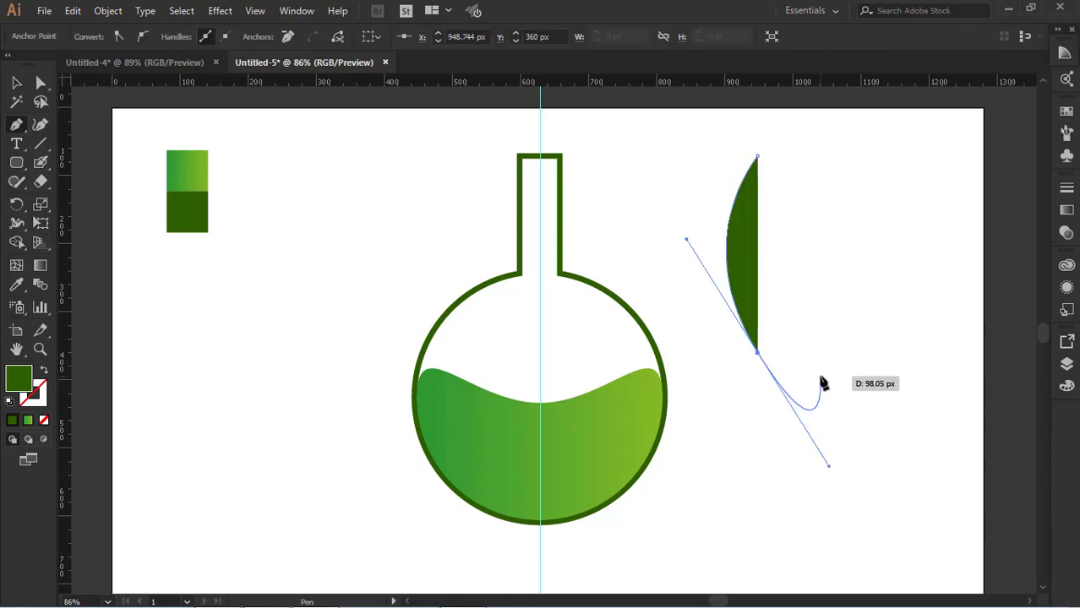
left_click(758, 352)
left_click_drag(757, 155, 682, 164)
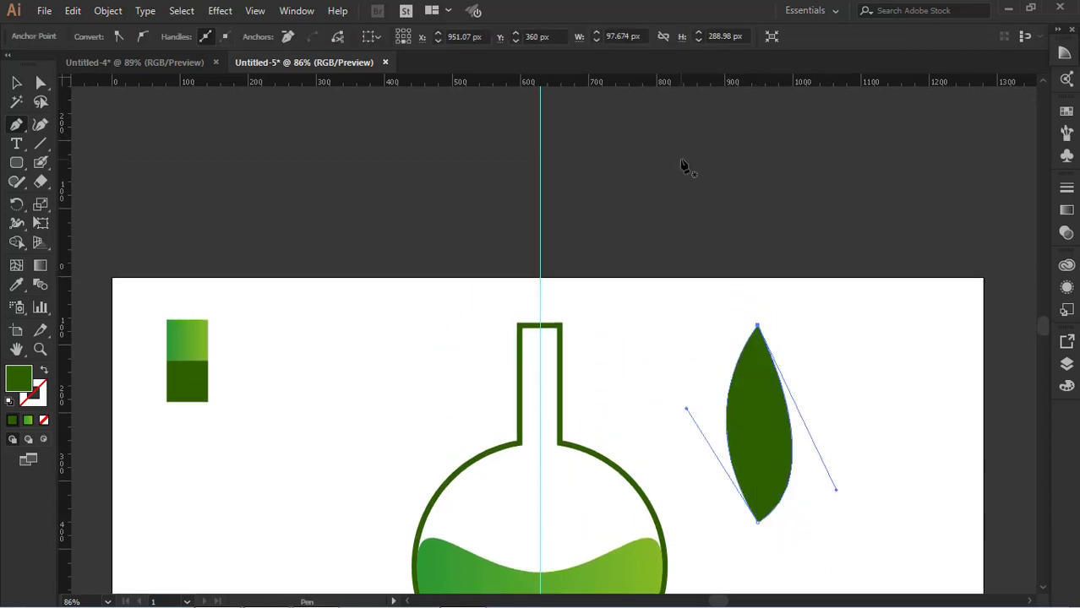
left_click_drag(758, 328, 694, 185)
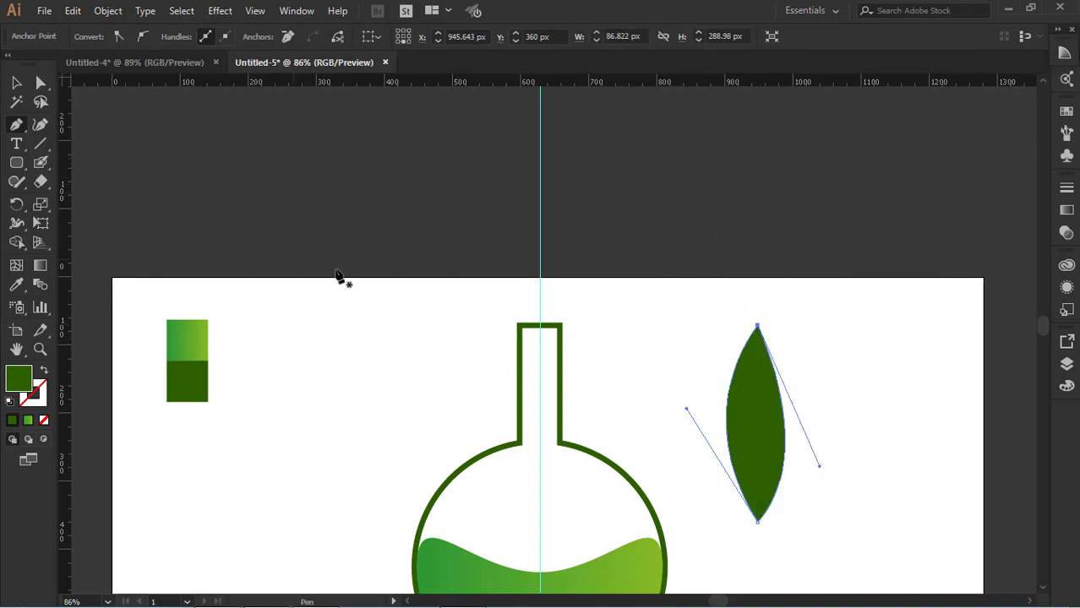
key("v")
left_click(225, 141)
scroll(824, 365, "down", 3)
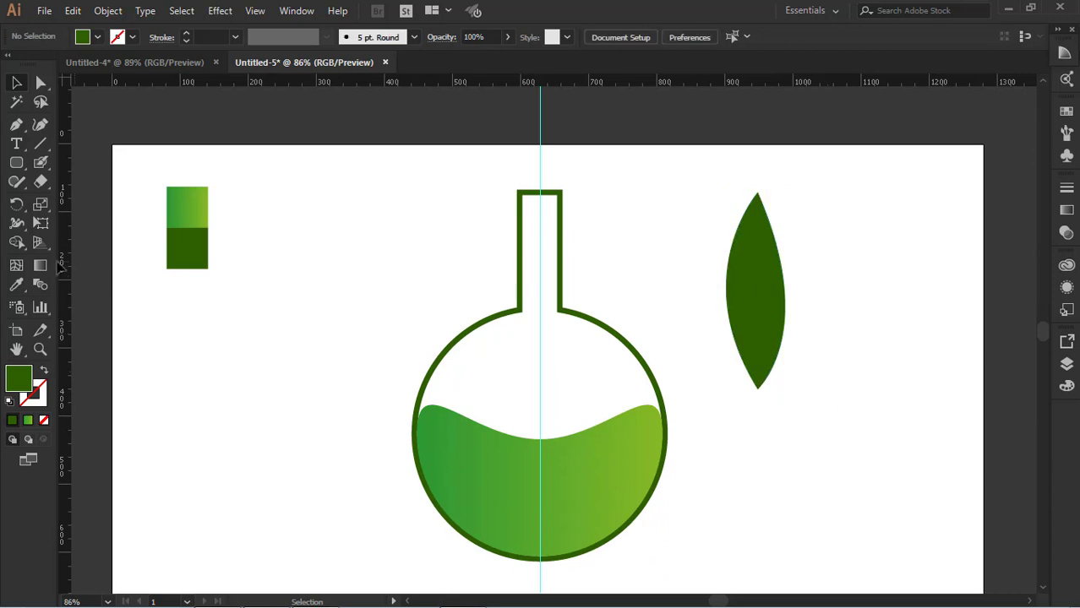
Draw a thin curved vein about 15 × 195 px with the Pen tool, rising from the leaf's base
left_click(758, 389)
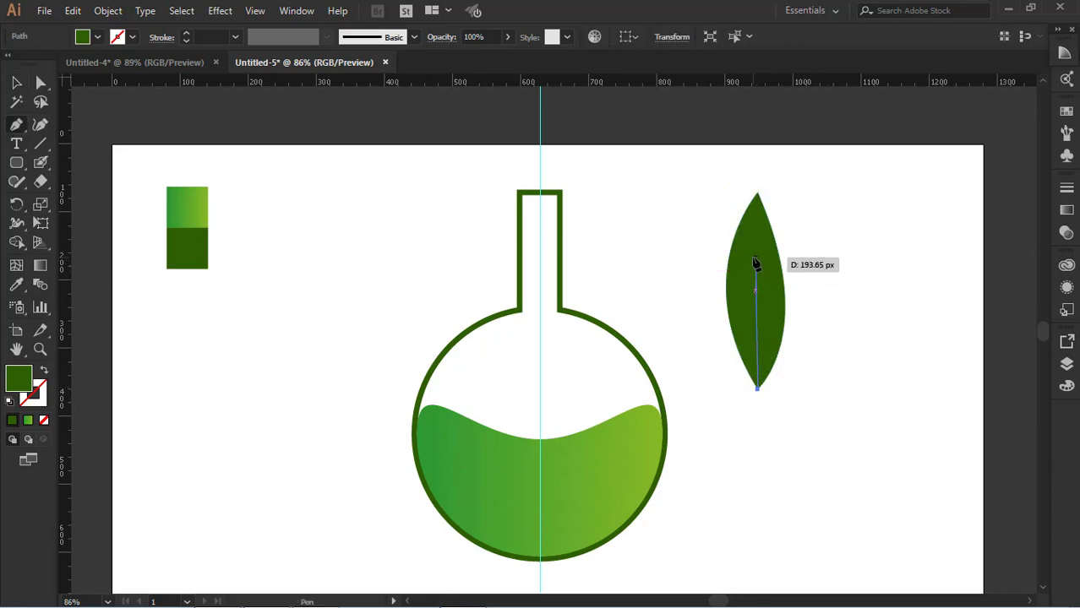
left_click_drag(754, 258, 775, 219)
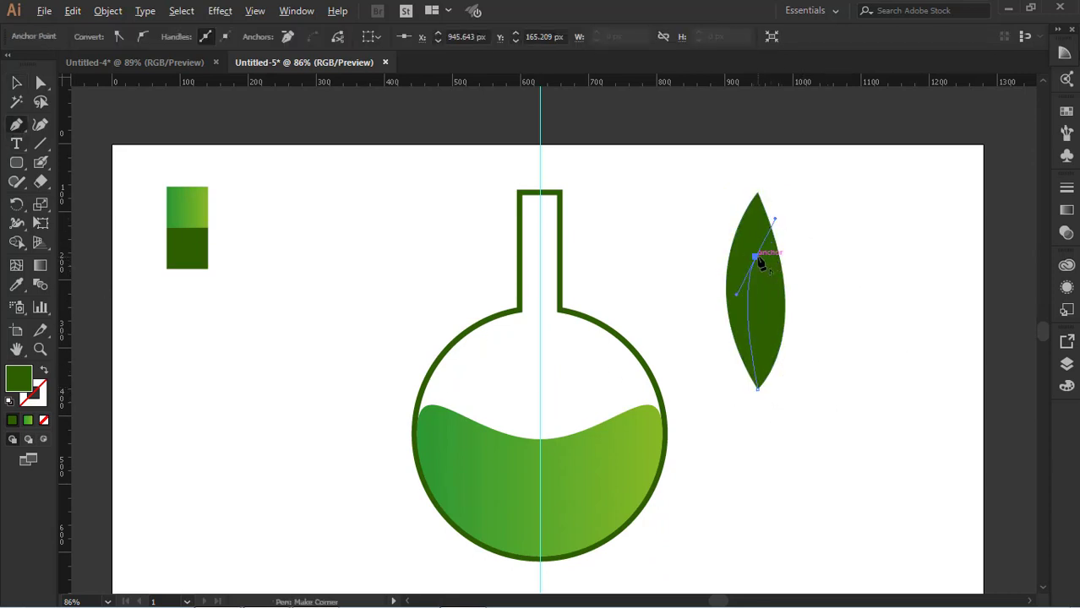
left_click(755, 256)
left_click_drag(757, 389, 771, 445)
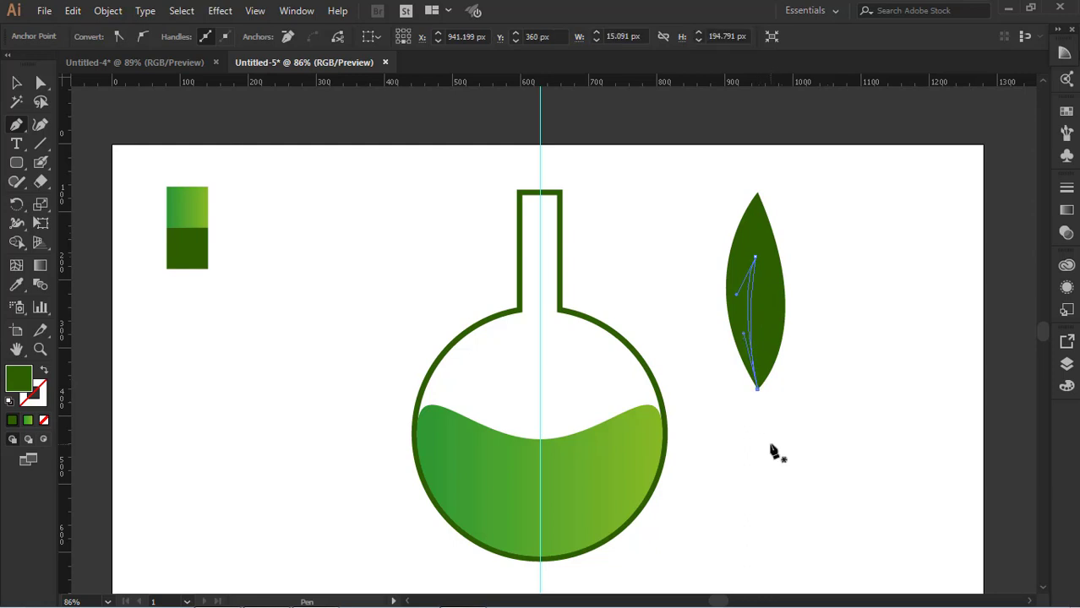
left_click(17, 82)
left_click(314, 177)
Try filling the leaf's vein with the green gradient using the Eyedropper
left_click(752, 307)
left_click(15, 286)
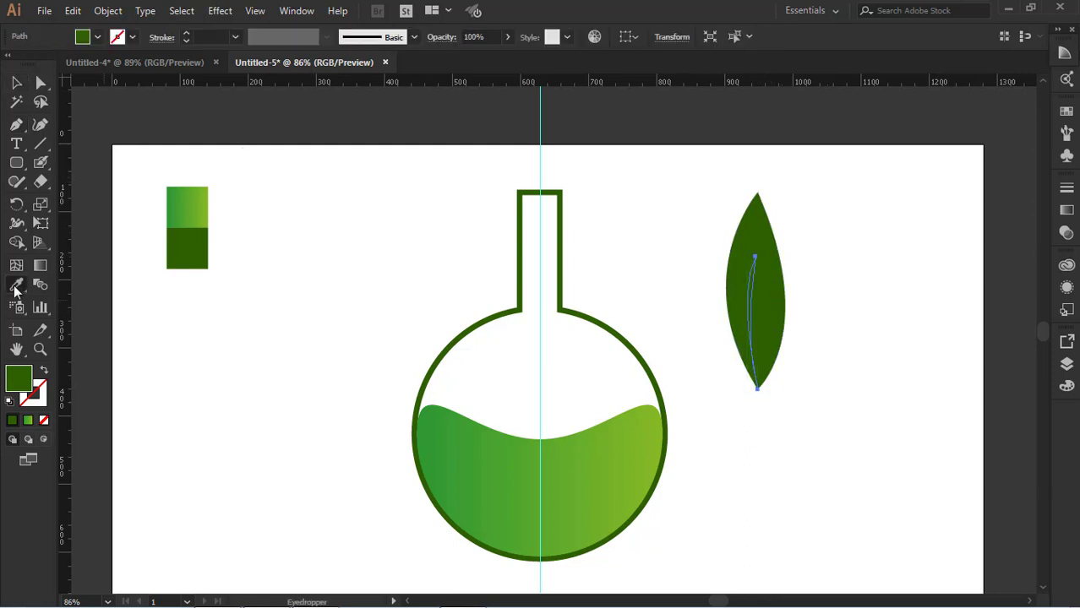
left_click(431, 426)
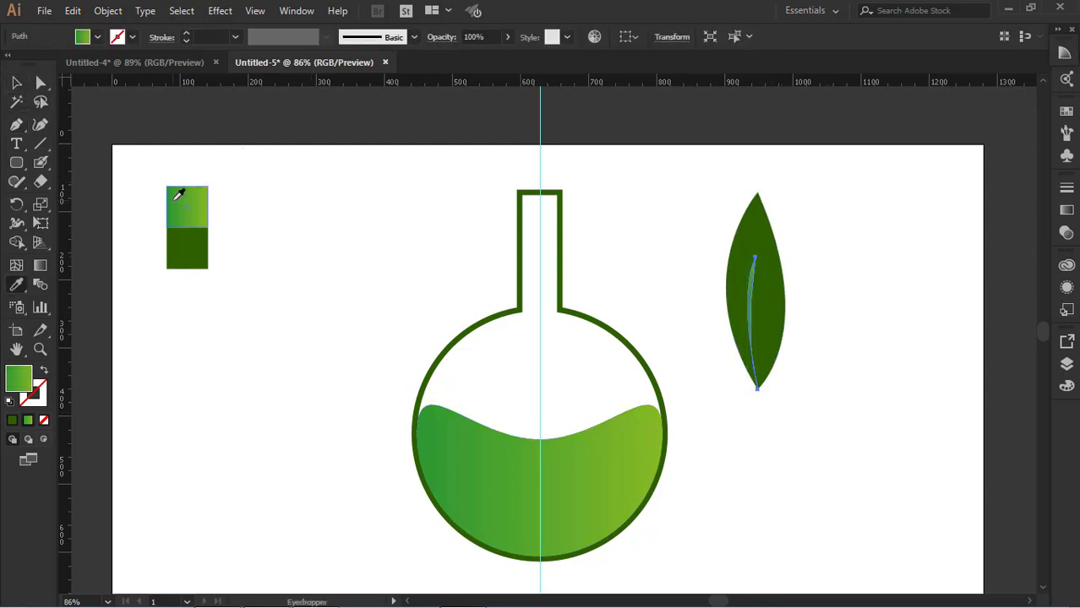
left_click(17, 82)
left_click(306, 201)
Fill the leaf body with the green gradient of the upper sample square using the Eyedropper
left_click(776, 268)
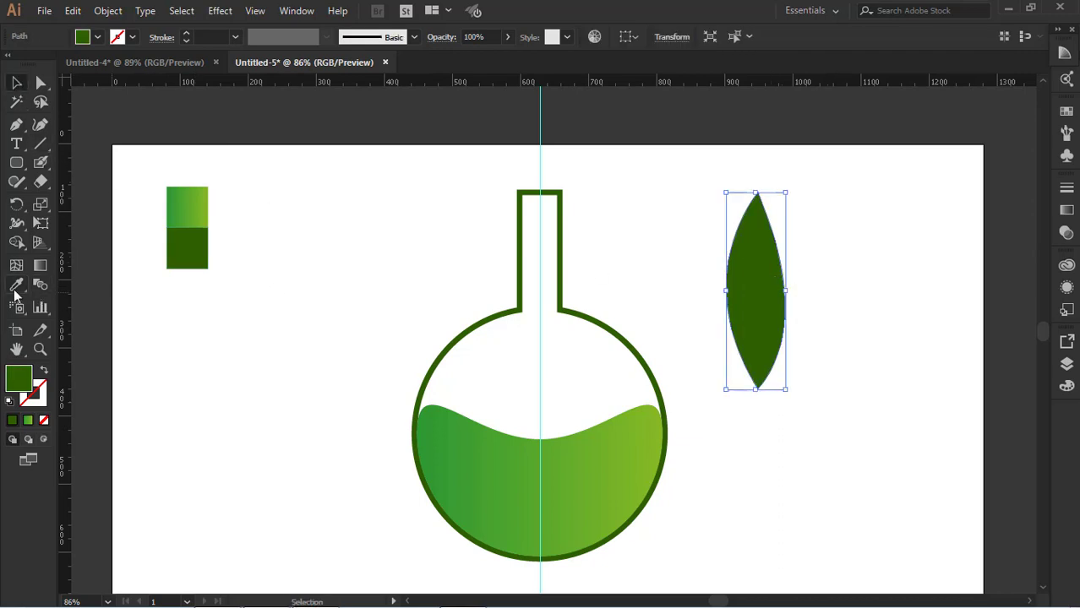
left_click(15, 286)
left_click(182, 202)
left_click(16, 83)
left_click(709, 387)
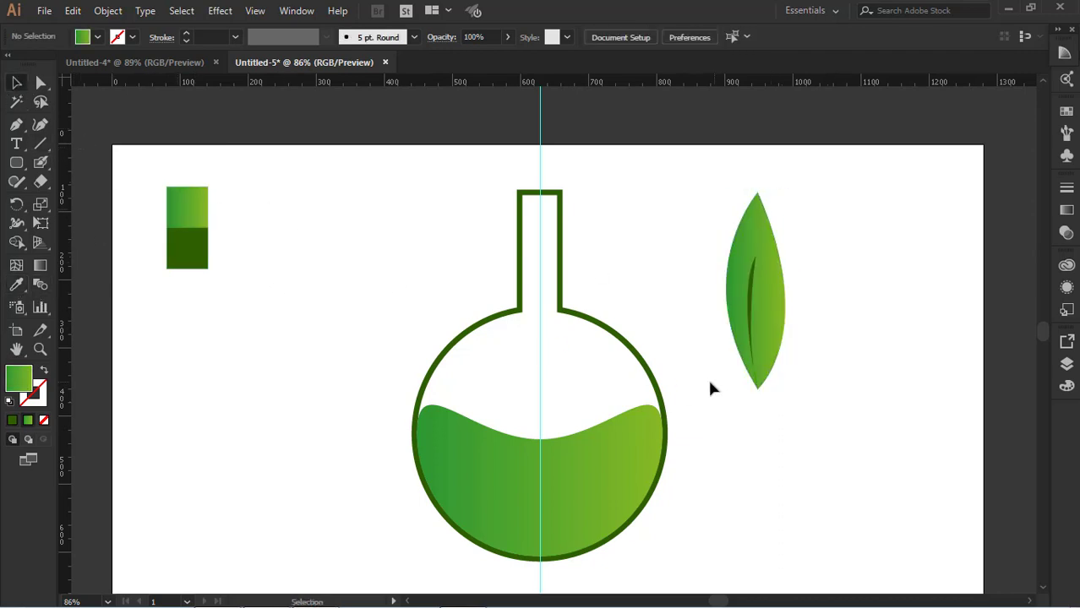
Lengthen the dark vein toward the leaf's tip and group it with the leaf
left_click(755, 313)
left_click(795, 362)
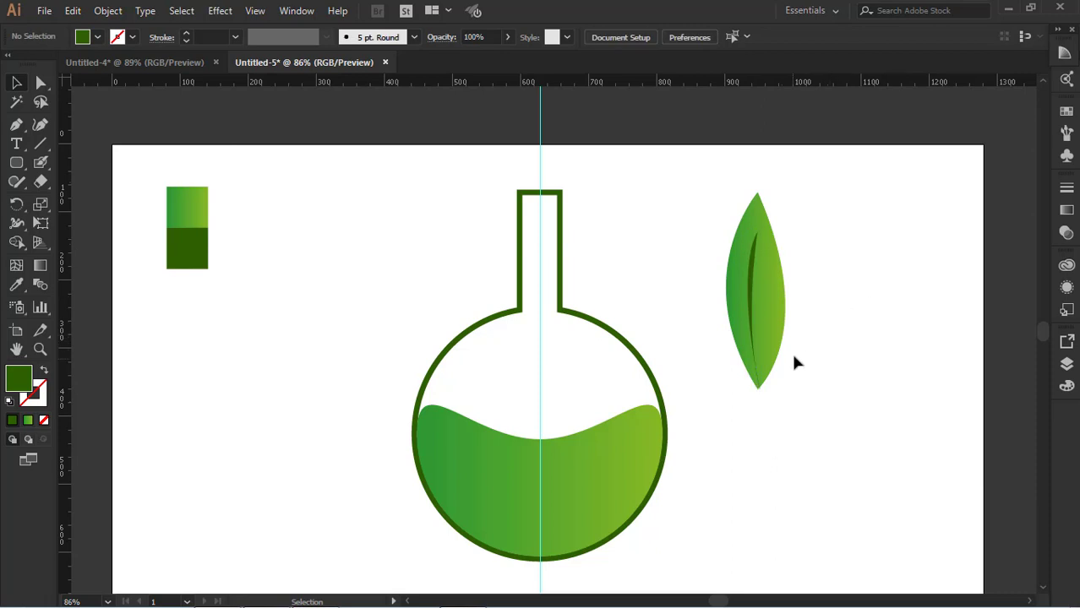
left_click(758, 302)
right_click(756, 296)
left_click(879, 240)
left_click(775, 285)
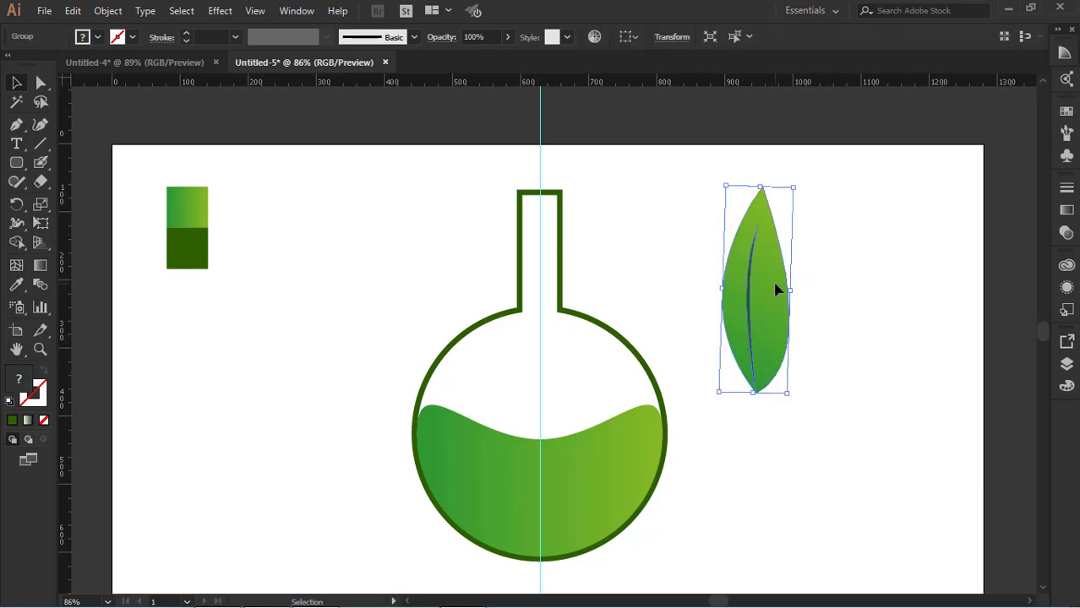
Place a copy of the leaf rotated about 35° clockwise, with its base meeting the original leaf's base
left_click_drag(769, 291, 852, 288, "alt")
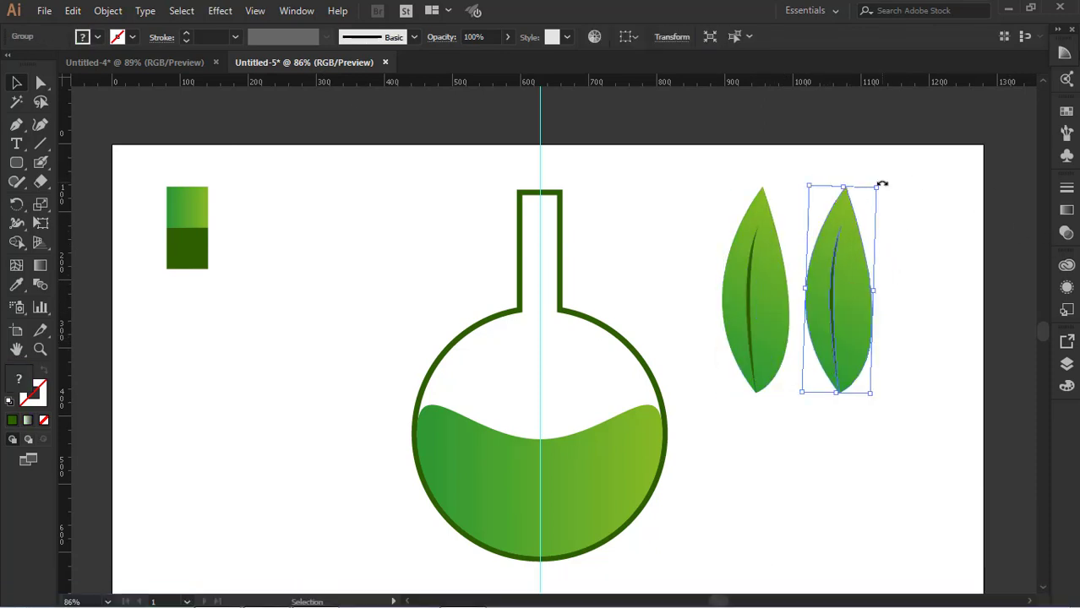
left_click_drag(877, 401, 810, 419)
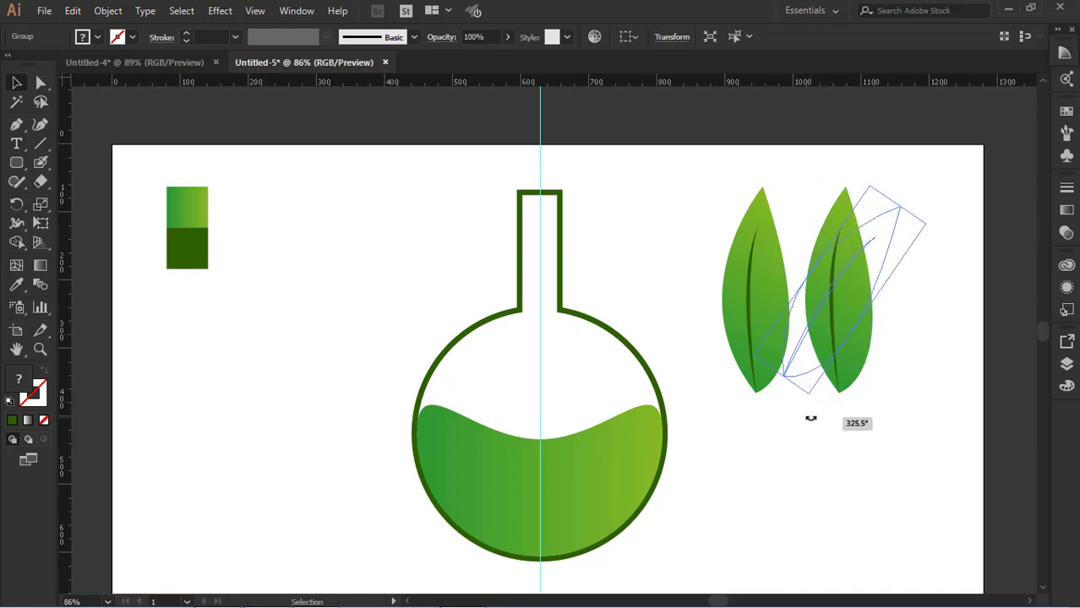
left_click_drag(850, 310, 826, 327)
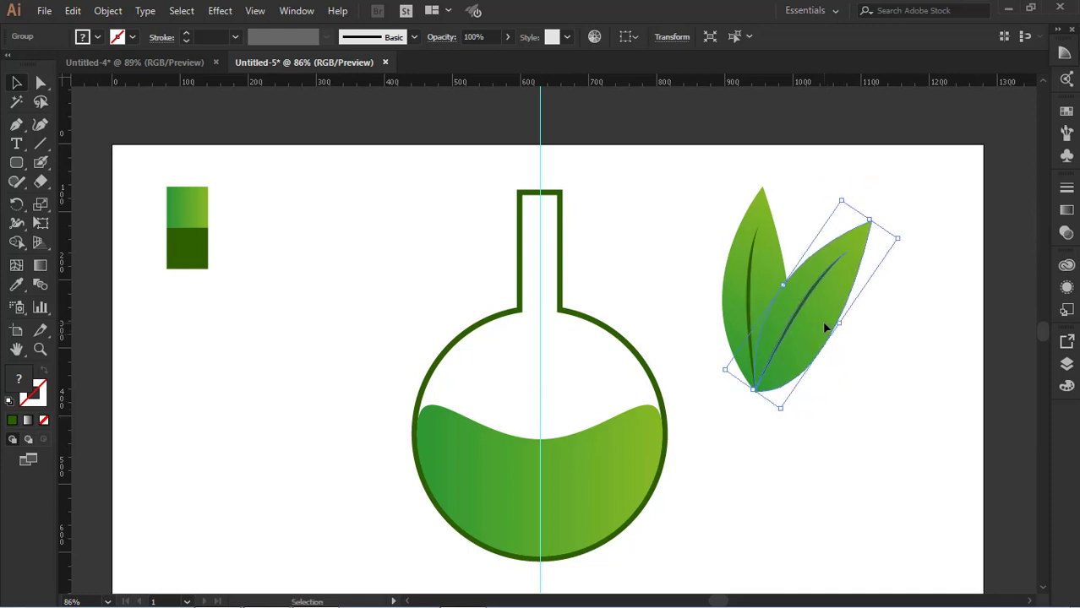
left_click(907, 431)
scroll(861, 402, "up", 1)
scroll(861, 402, "down", 1)
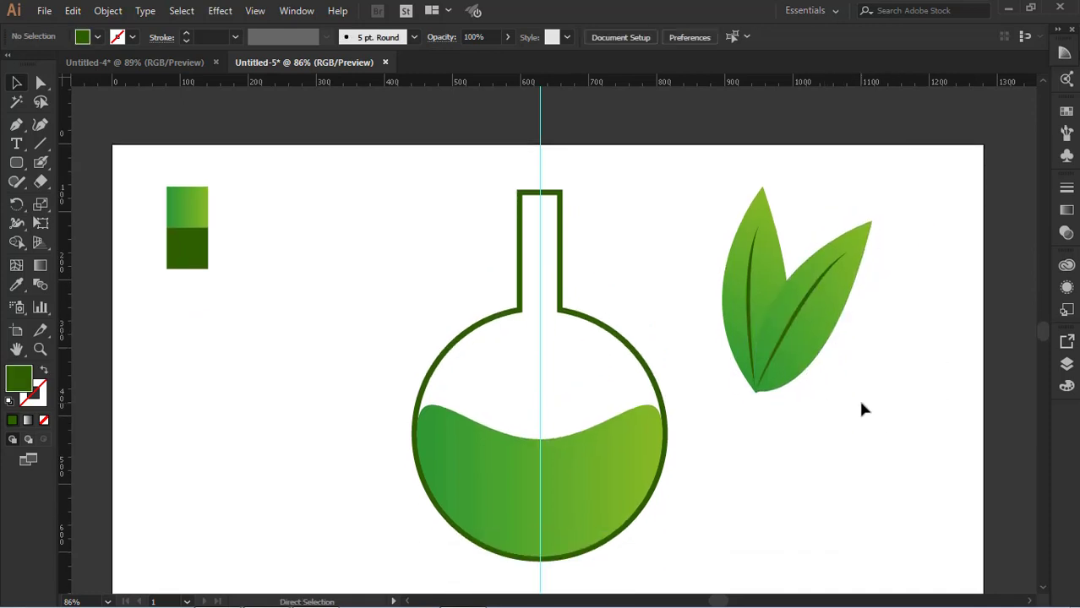
Scale the upright leaf down proportionally to about 250 px tall
key("ctrl+plus")
key("ctrl+plus")
key("ctrl+plus")
left_click_drag(962, 477, 612, 408)
left_click(769, 325)
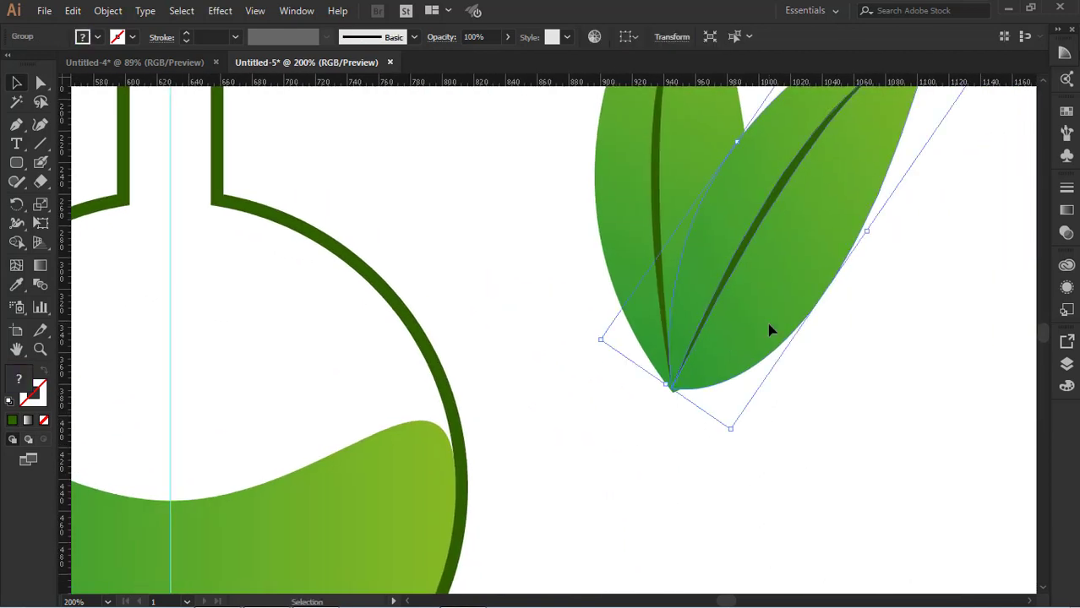
left_click(913, 457)
scroll(905, 442, "up", 5)
left_click(717, 289)
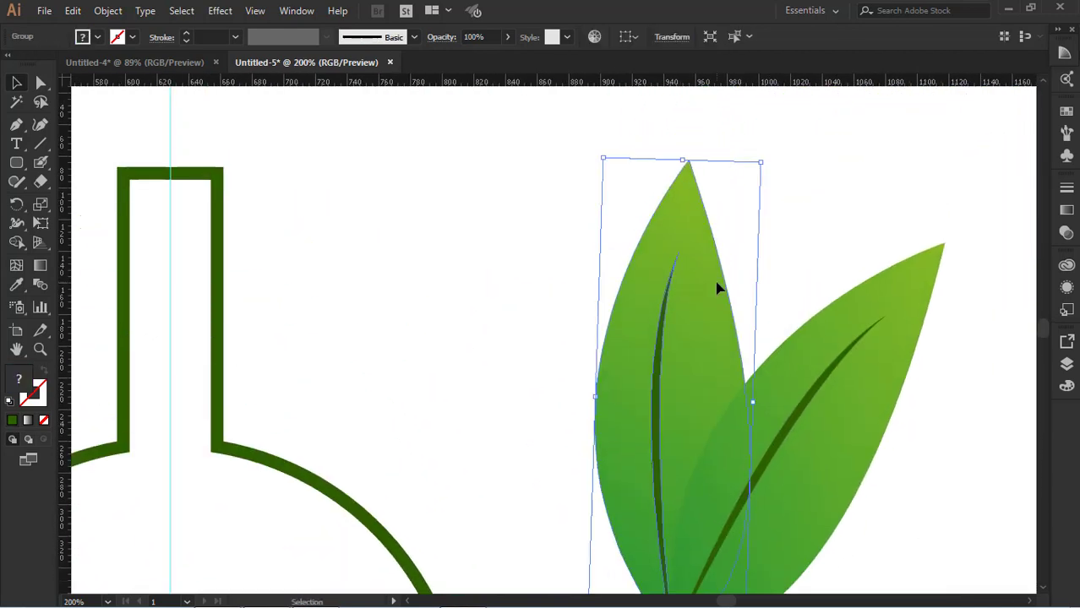
left_click_drag(761, 163, 737, 243)
scroll(874, 301, "down", 2)
Enlarge the tilted leaf proportionally to about 350 px long
left_click(894, 272)
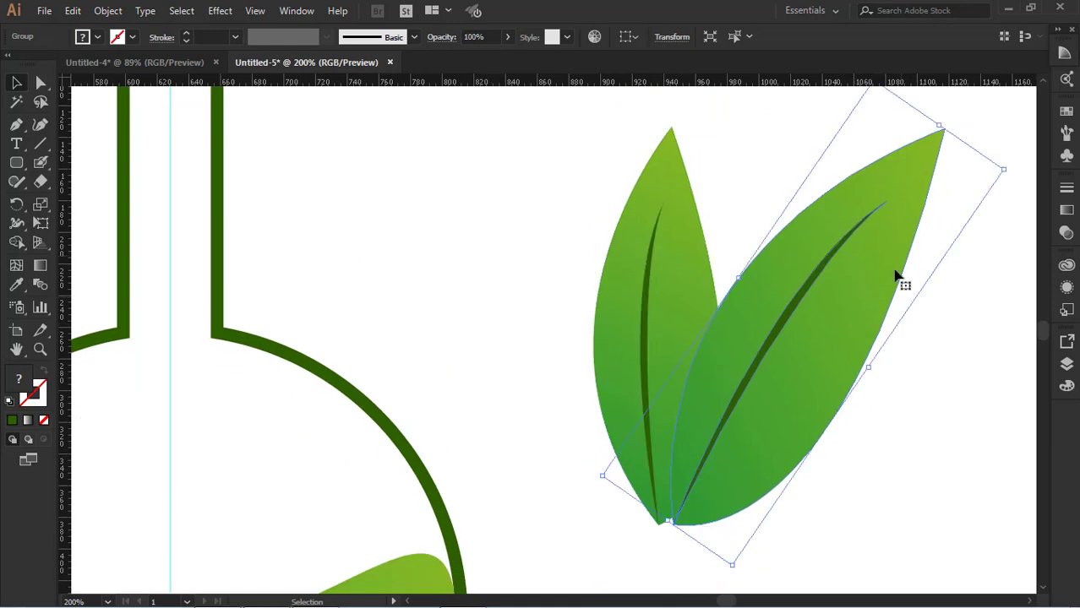
left_click_drag(1006, 169, 666, 135)
left_click(458, 443)
Move the large tilted leaf and nudge it until its base point meets the small leaf's base
left_click_drag(394, 461, 368, 452)
key("Right")
key("Right")
key("Right")
key("Up")
key("Left")
key("Down")
key("Left")
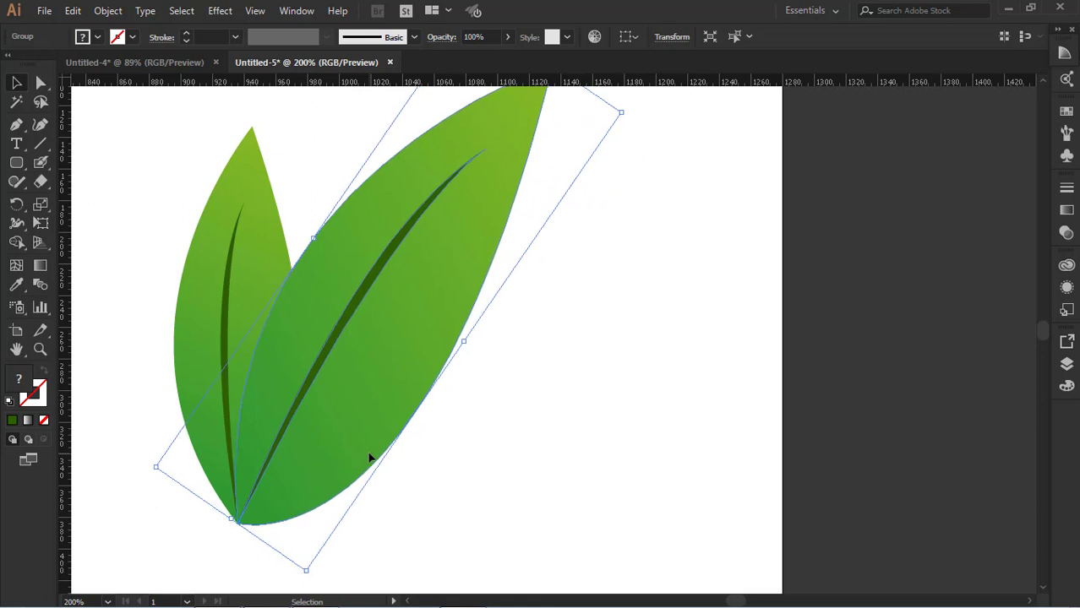
key("Down")
left_click(570, 488)
key("Up")
left_click(418, 522)
left_click(364, 467)
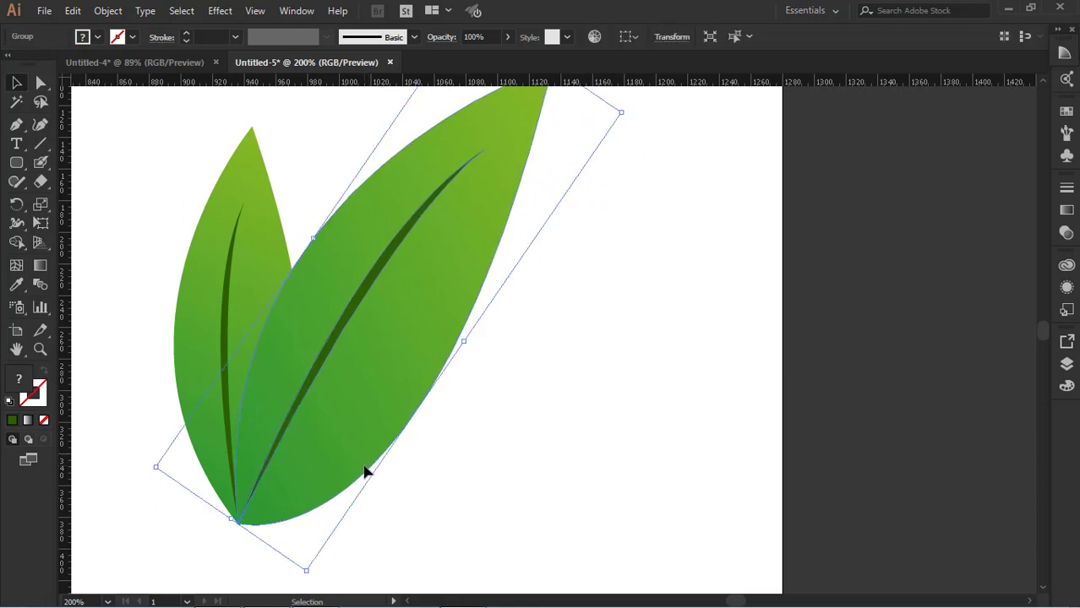
left_click(429, 555)
Tilt both leaves clockwise and place them behind the flask, with their bases at the right foot of the neck
key("ctrl+0")
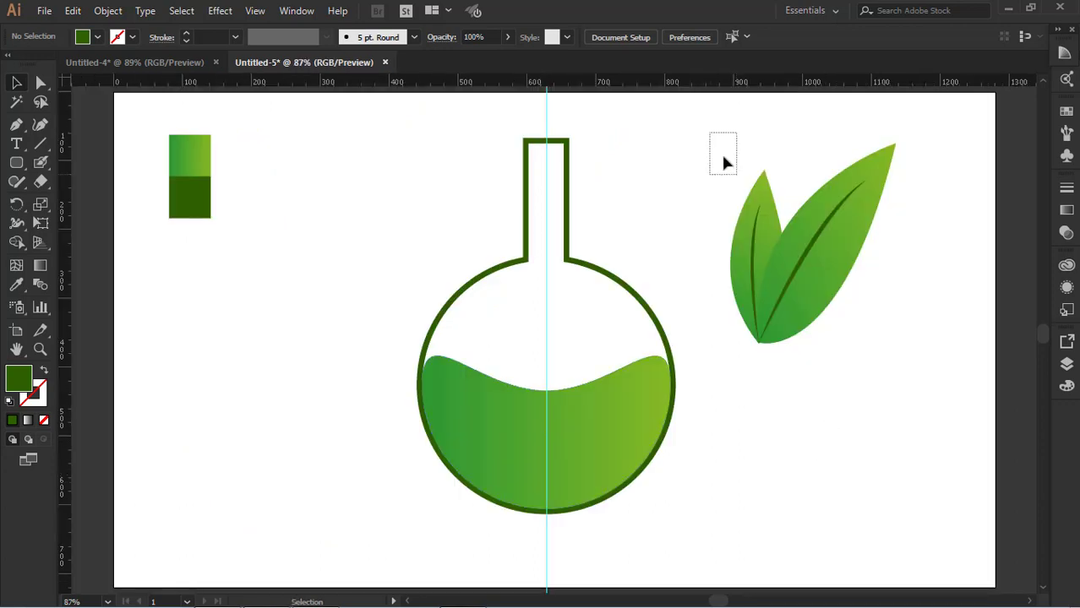
left_click_drag(816, 296, 626, 214)
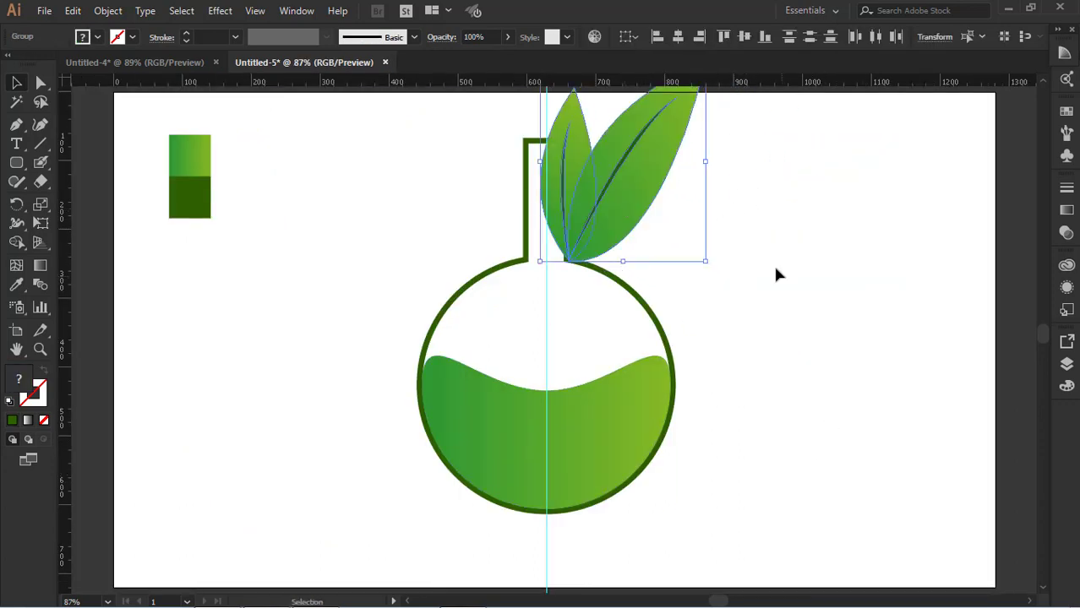
scroll(776, 274, "up", 2)
left_click_drag(711, 132, 774, 180)
left_click_drag(618, 237, 656, 271)
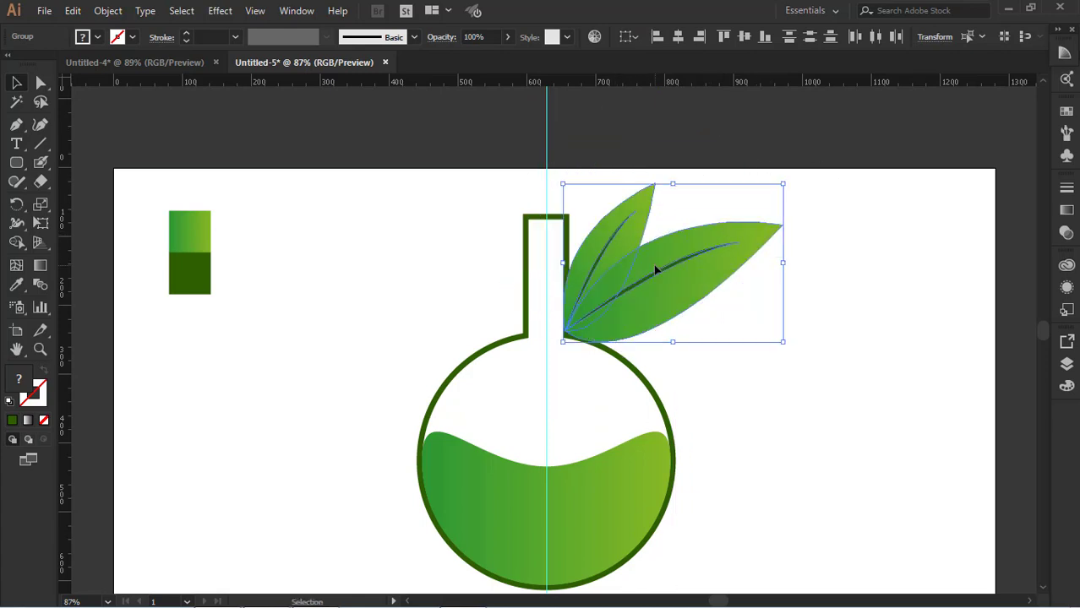
key("ctrl+shift+[")
left_click(741, 393)
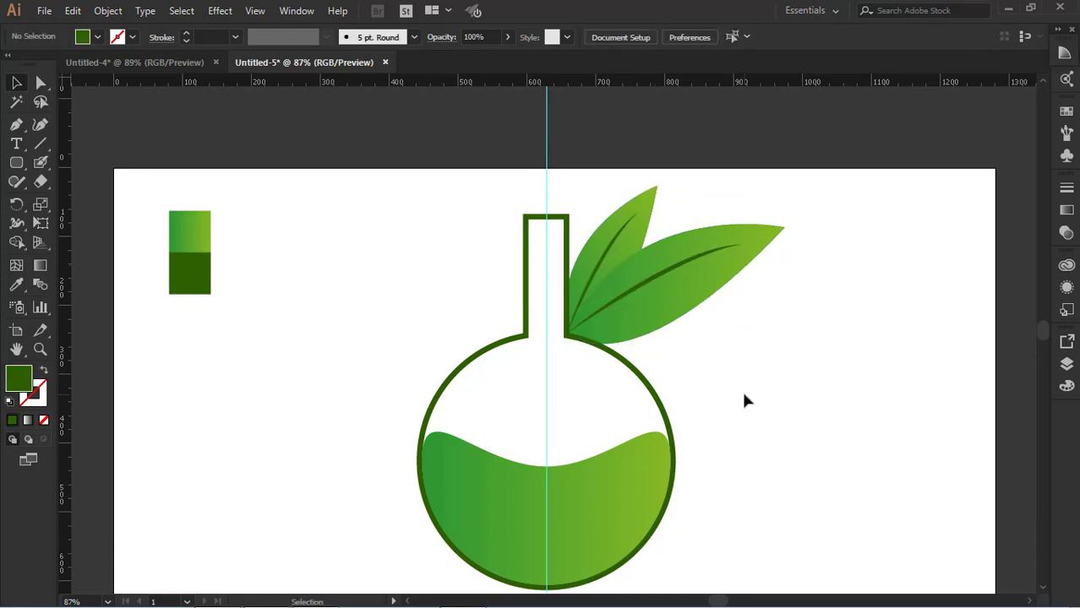
Draw a thin dark green rectangle about 85 × 9 px beside the flask's neck and round its corners to 4.21 px
scroll(744, 394, "down", 4)
scroll(744, 393, "up", 4)
left_click(19, 162)
left_click_drag(21, 168, 81, 162)
left_click_drag(374, 210, 435, 216)
key("a")
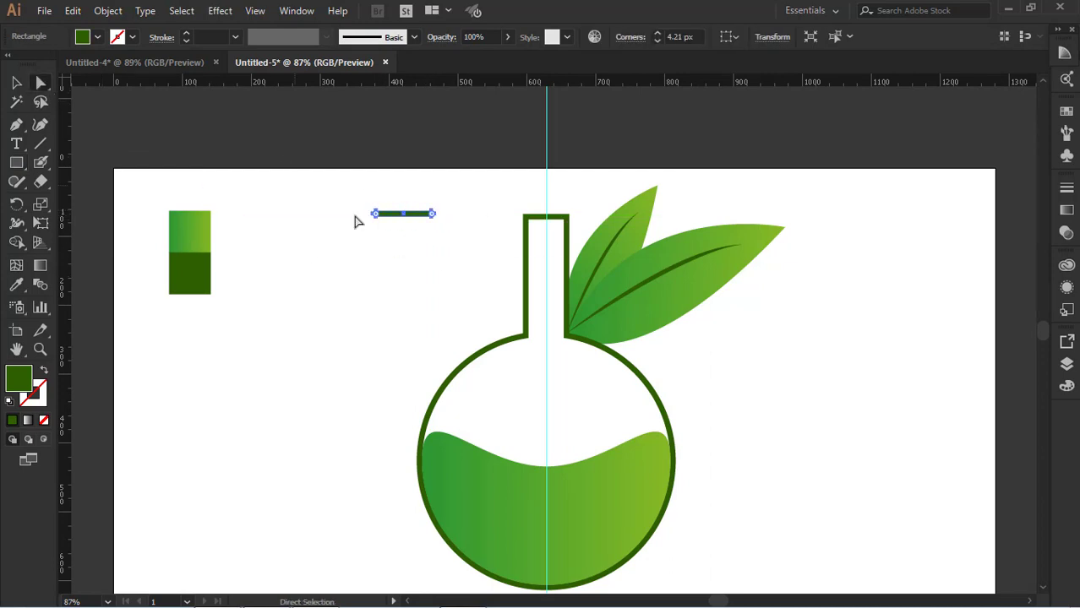
Move the thin rounded bar onto the top of the flask's neck as its rim
left_click(21, 87)
left_click_drag(433, 215, 575, 218)
left_click(698, 417)
left_click(558, 216)
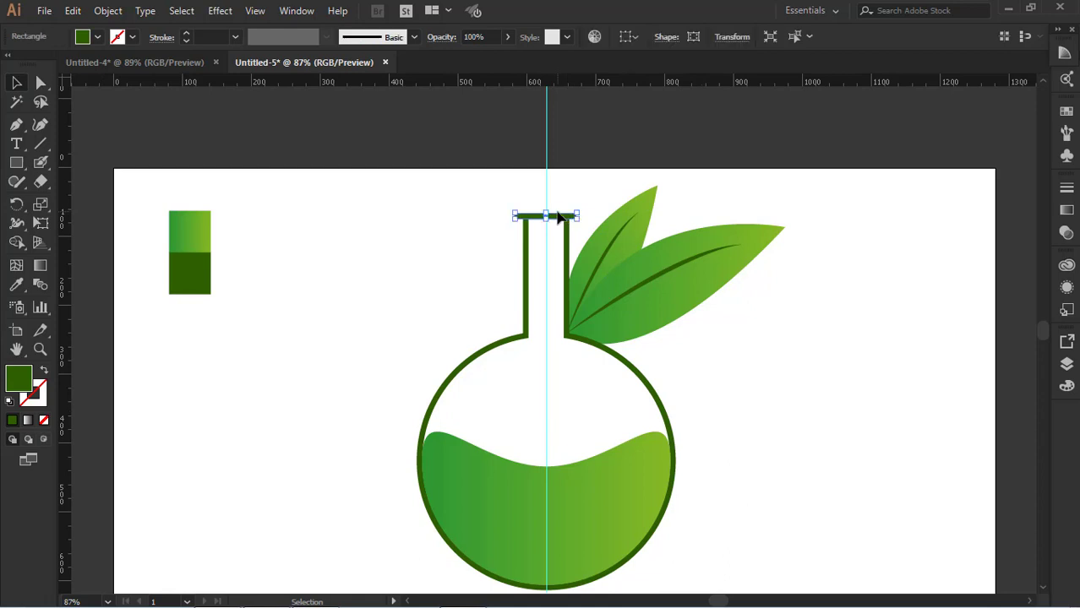
left_click(798, 358)
scroll(798, 358, "down", 1)
Align the rim, the flask outline and the liquid to a common horizontal center
left_click(572, 198)
left_click(566, 228, "shift")
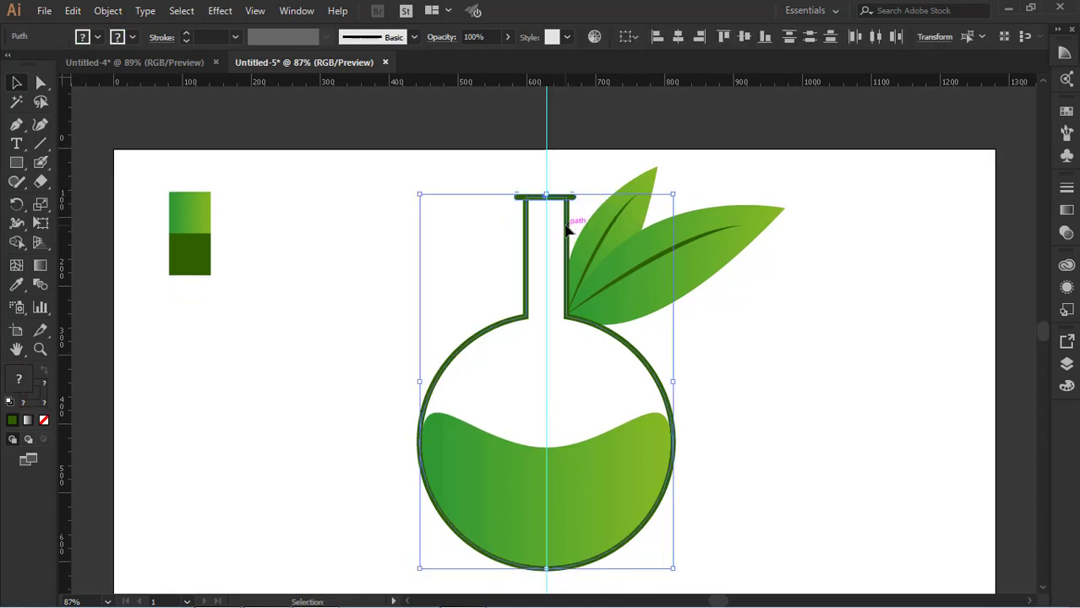
left_click(656, 446)
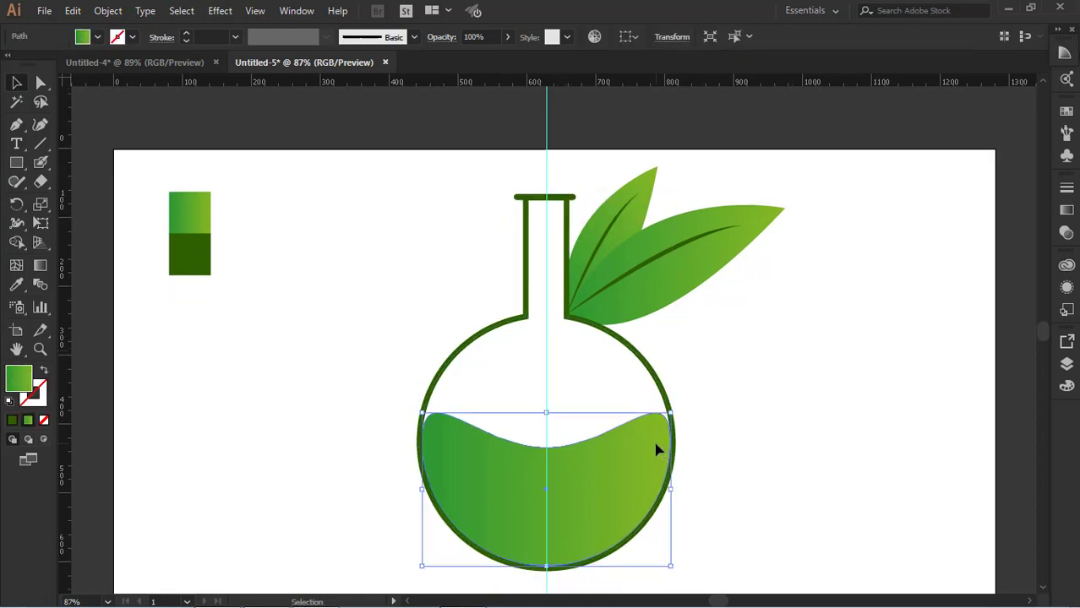
left_click(641, 359, "shift")
left_click(557, 198, "shift")
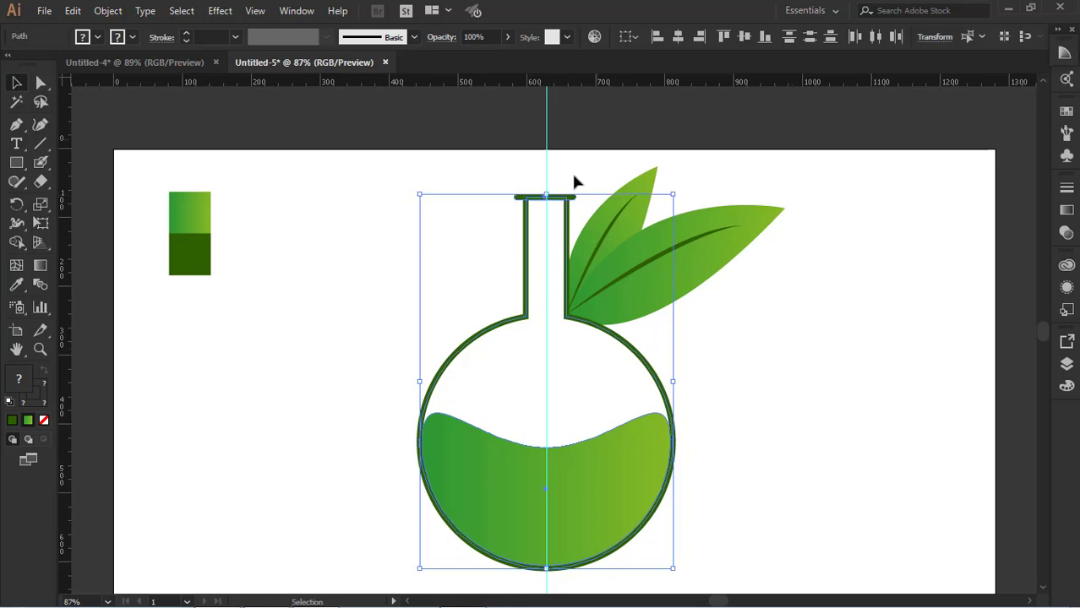
left_click(671, 39)
left_click(820, 453)
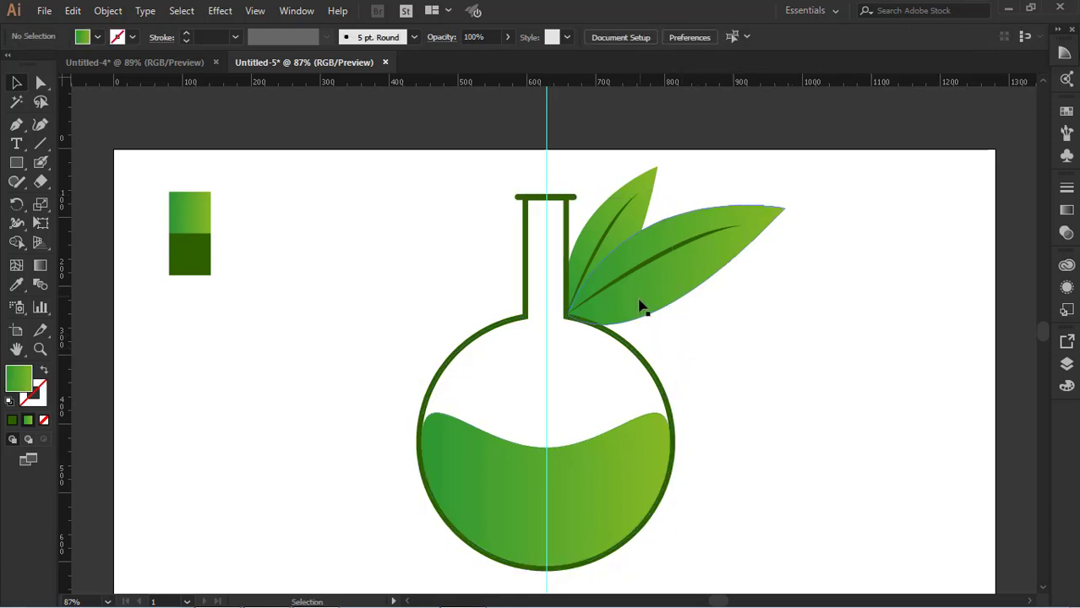
Set the flask outline's stroke weight to 10 pt
scroll(686, 336, "down", 4)
scroll(686, 336, "up", 6)
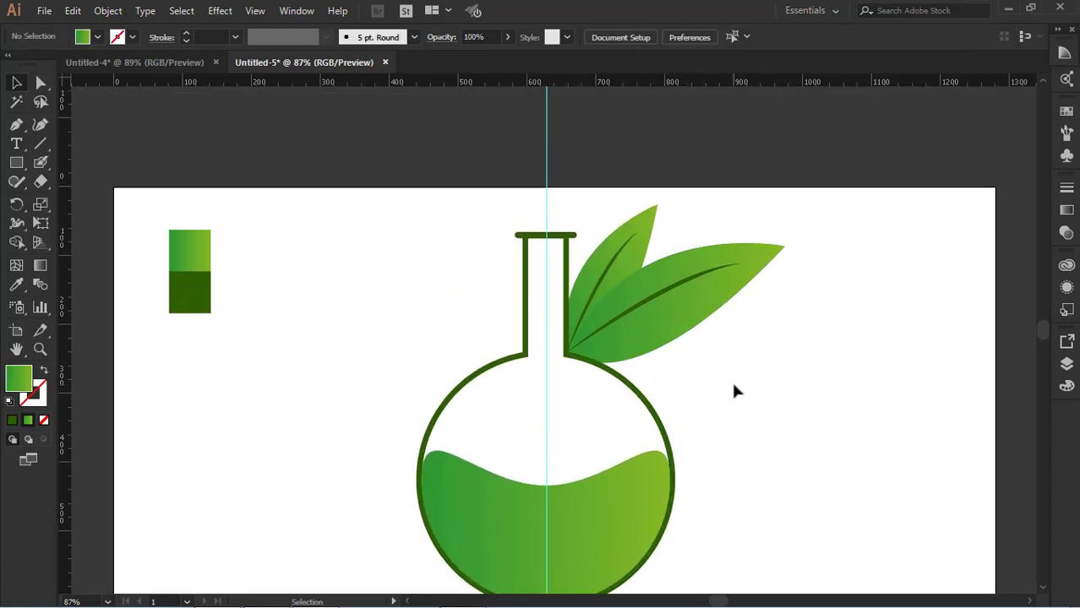
scroll(733, 389, "down", 7)
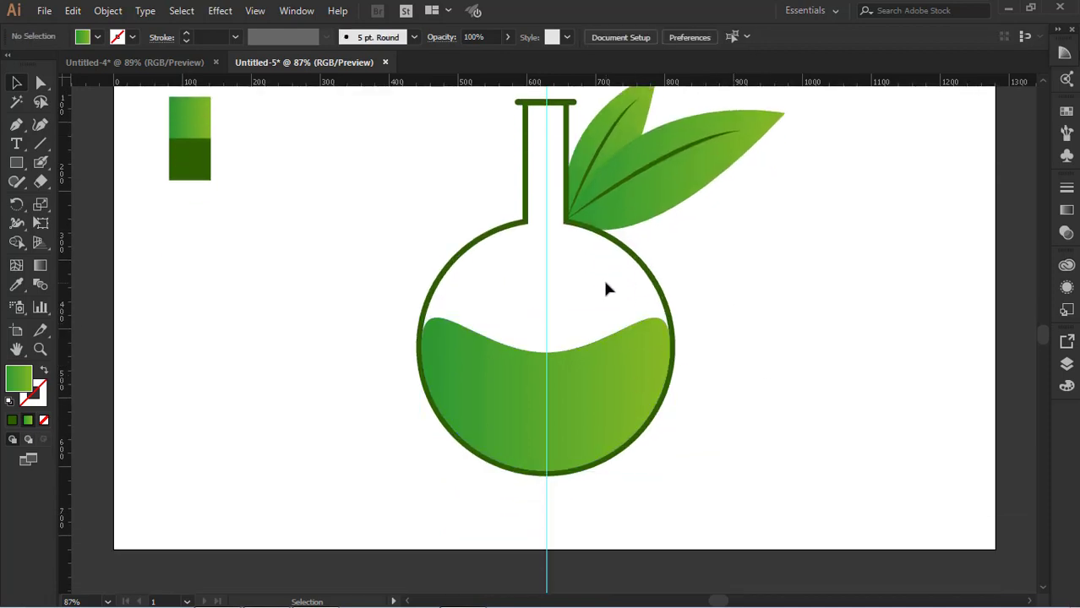
scroll(606, 283, "up", 2)
left_click(525, 230)
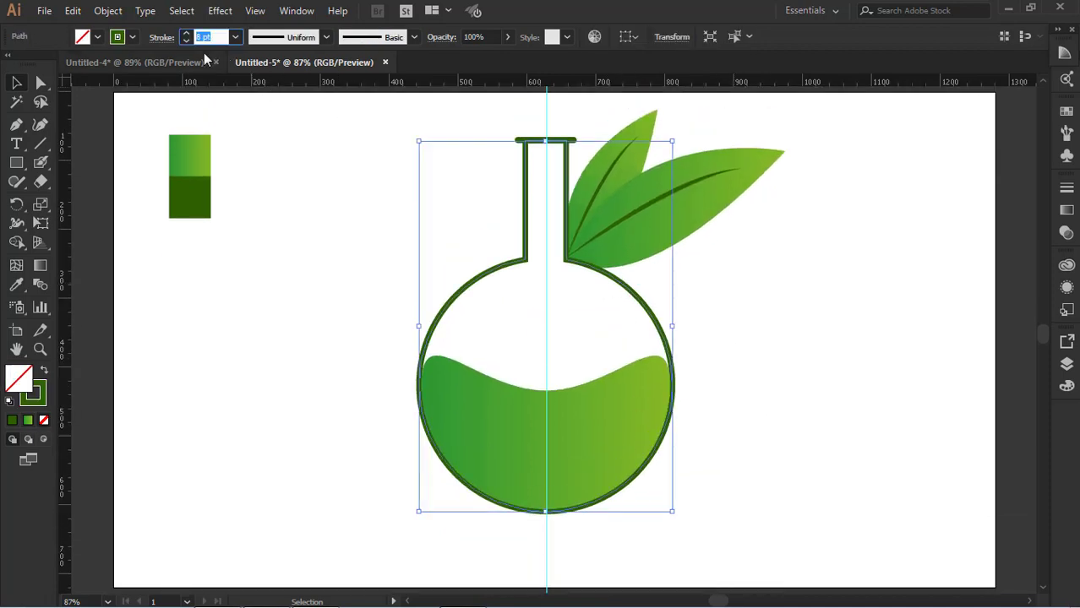
type("10")
key("Return")
left_click(878, 332)
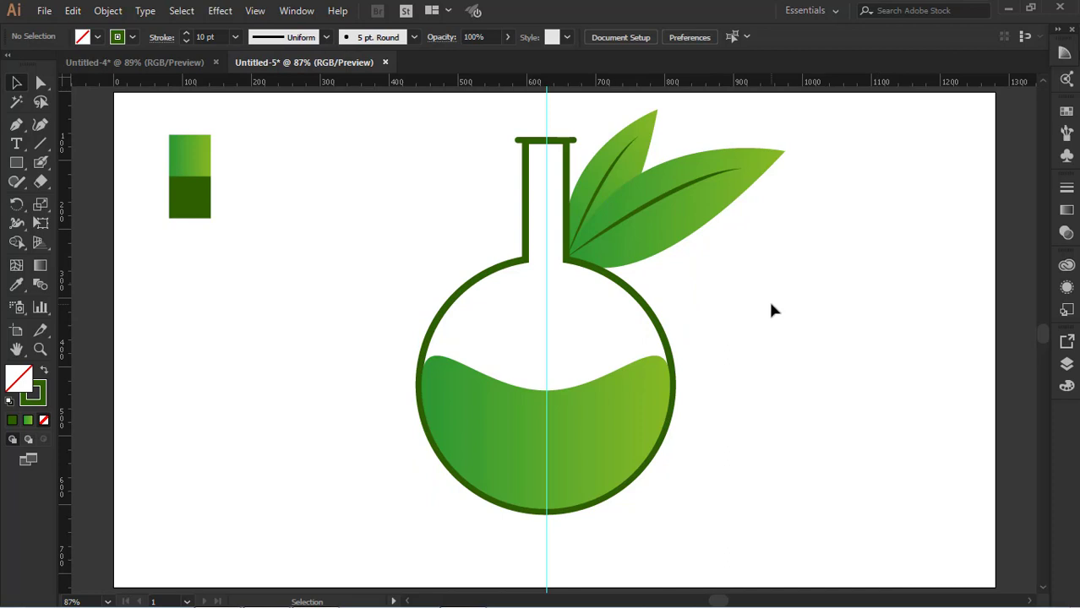
Examine the liquid's edge against the thicker outline and the overall flask and leaf drawing
left_click(667, 371)
left_click(666, 372)
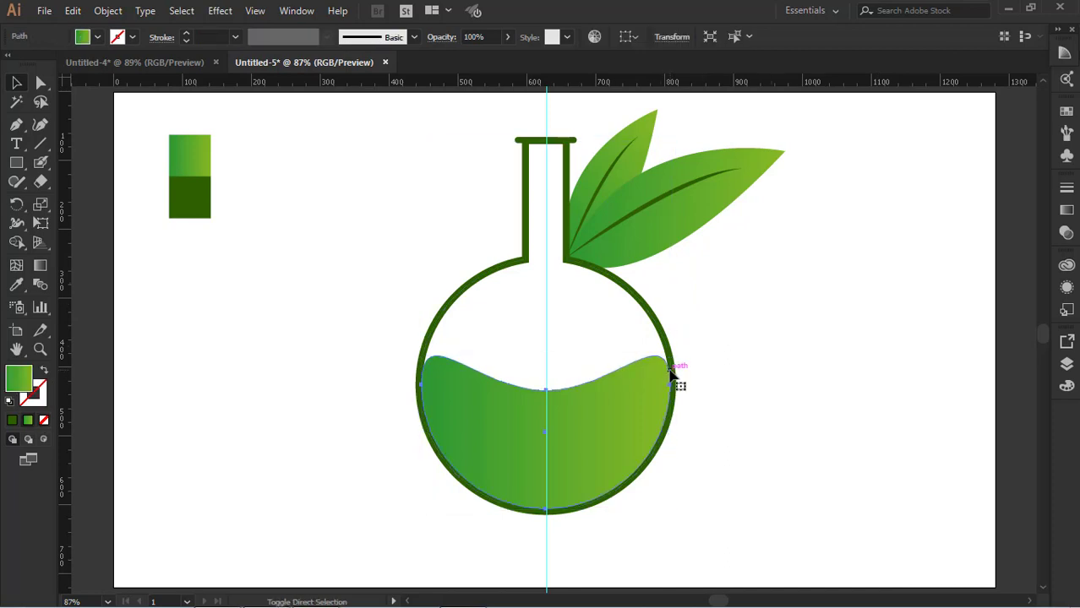
left_click(752, 373)
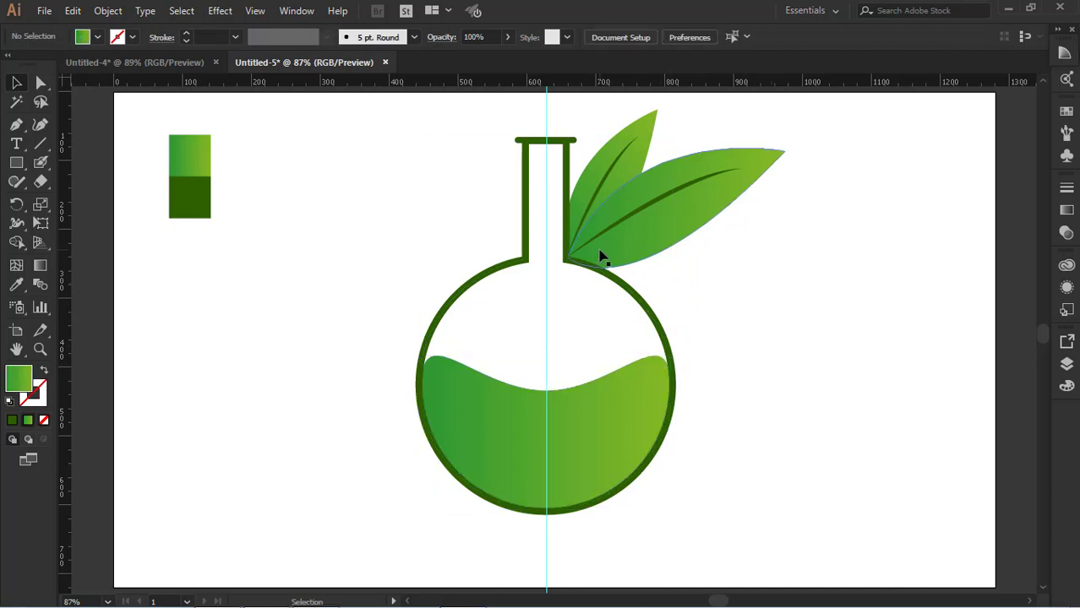
scroll(732, 311, "down", 1)
scroll(732, 311, "down", 1)
scroll(732, 311, "up", 8)
scroll(718, 385, "down", 6)
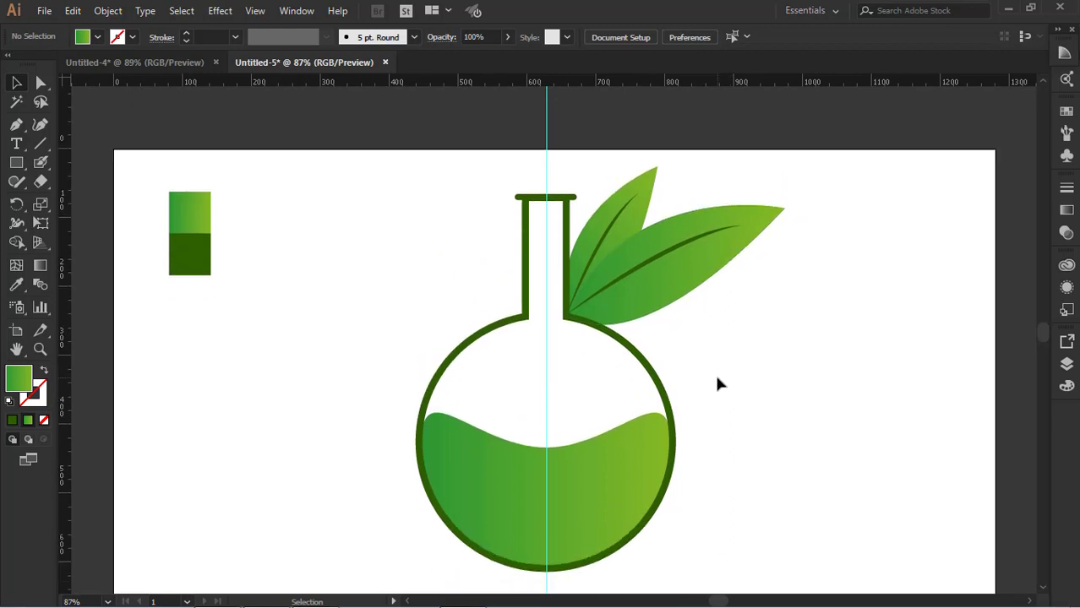
scroll(718, 385, "up", 2)
scroll(714, 376, "down", 4)
scroll(716, 342, "up", 1)
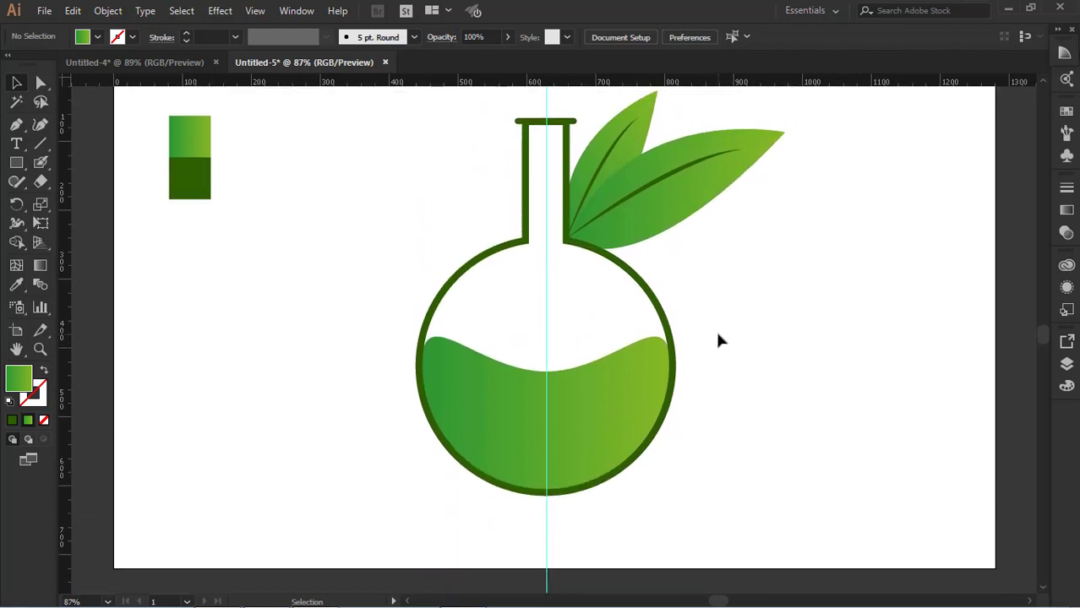
scroll(715, 338, "up", 2)
left_click(17, 164)
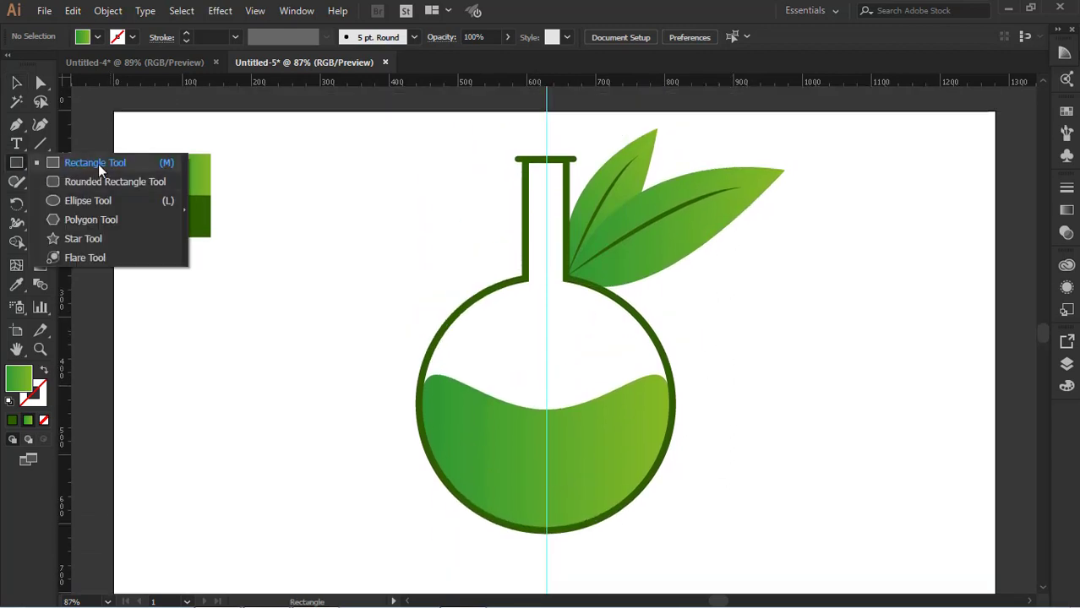
left_click(96, 164)
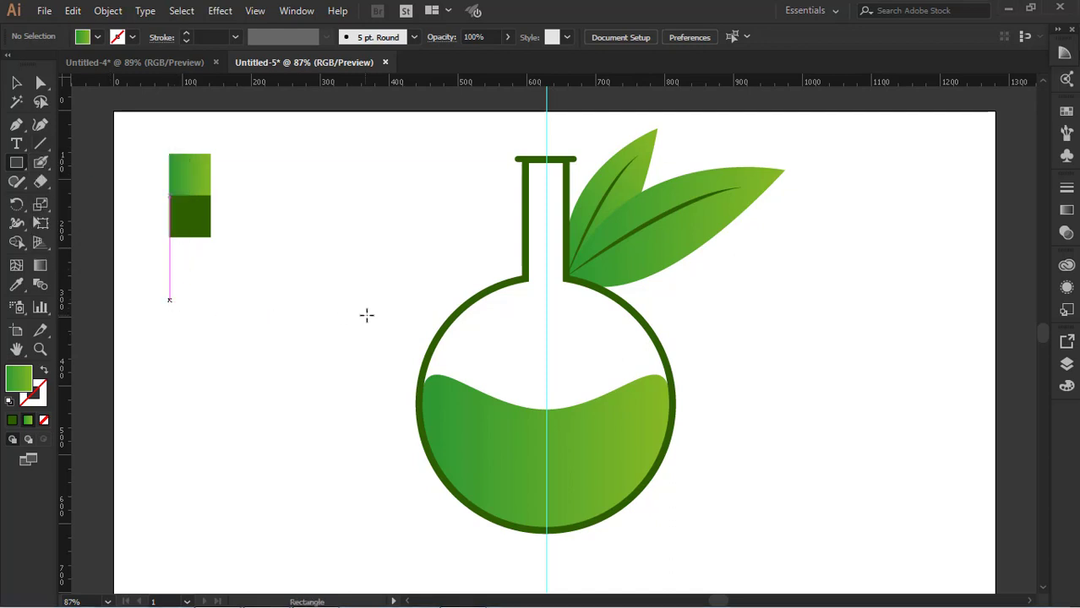
mouse_move(243, 271)
left_mouse_down()
mouse_move(243, 407)
mouse_move(270, 425)
left_mouse_up()
key("ctrl+z")
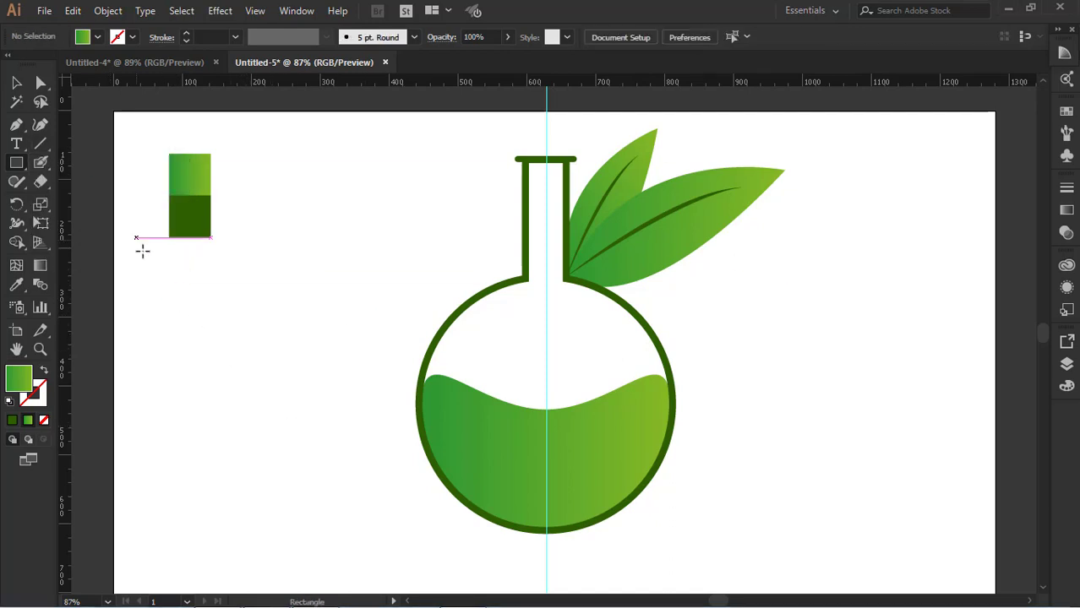
Draw a vertical line about 255 px long in the empty area beside the flask, with a black 5 pt stroke
key("backslash")
left_click_drag(259, 230, 257, 405)
left_click(117, 37)
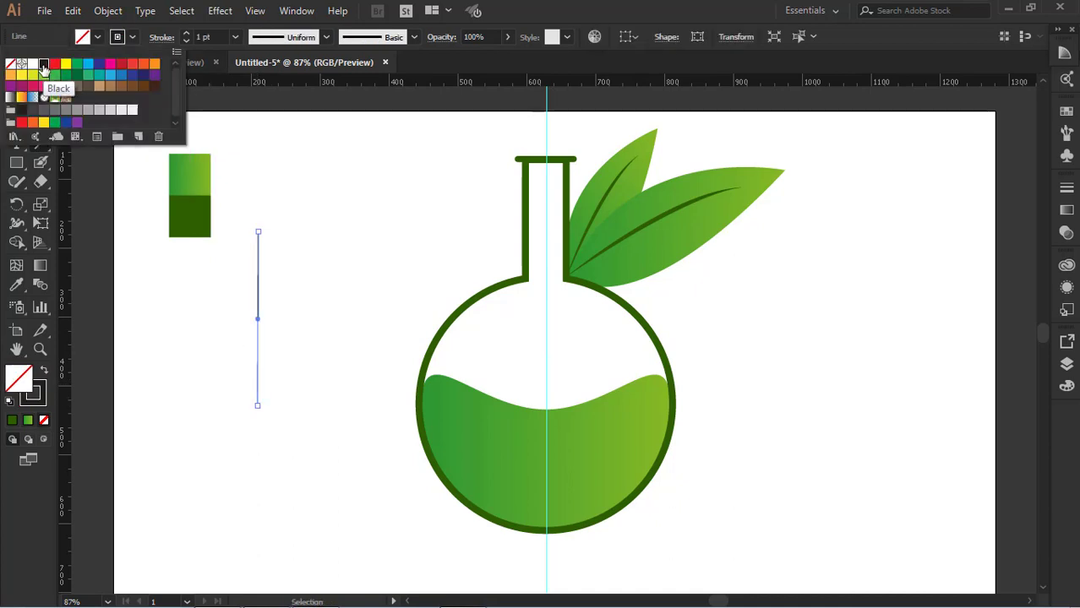
left_click(218, 36)
left_click(186, 32)
left_click(186, 33)
left_click(186, 33)
left_click(186, 33)
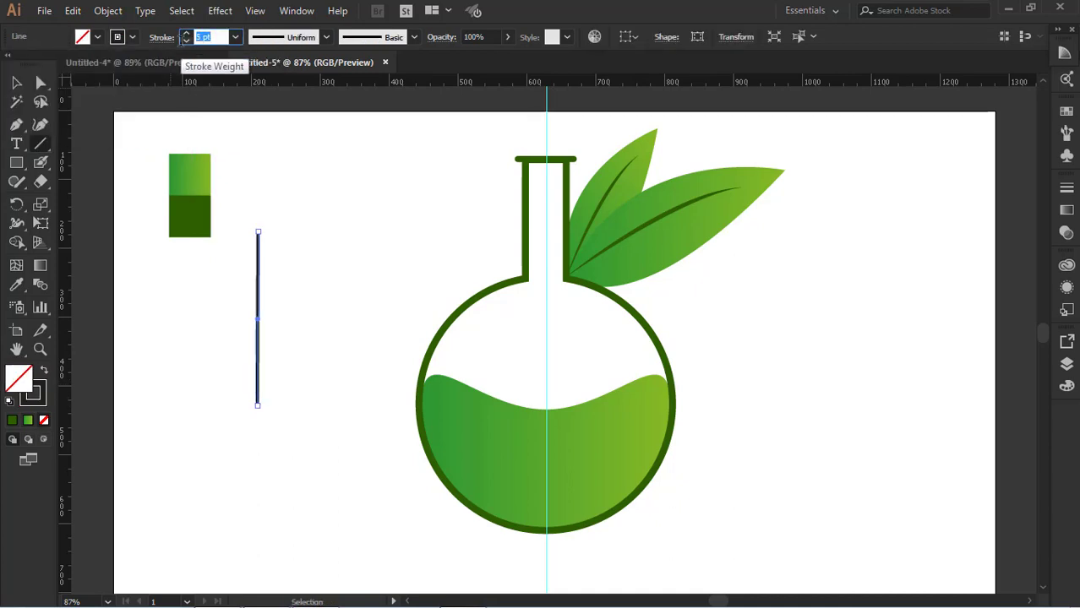
Rotate the vertical black line 90° counterclockwise so it lies horizontally
key("v")
left_click(283, 161)
left_click(258, 327)
left_click_drag(264, 412, 393, 314)
left_click(393, 273)
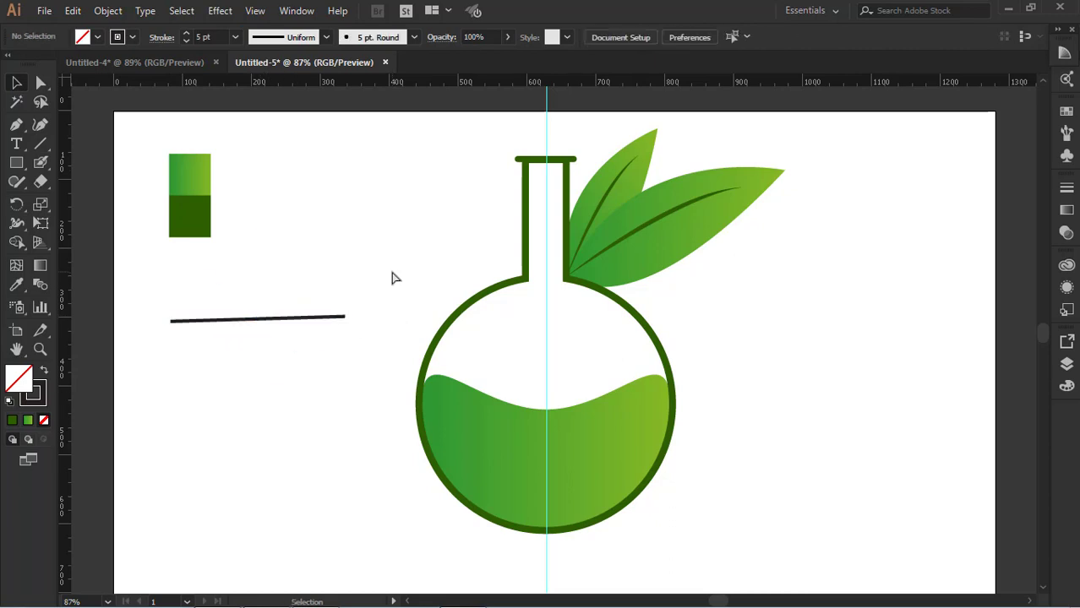
key("ctrl+z")
left_click_drag(264, 415, 393, 316)
left_click(352, 357)
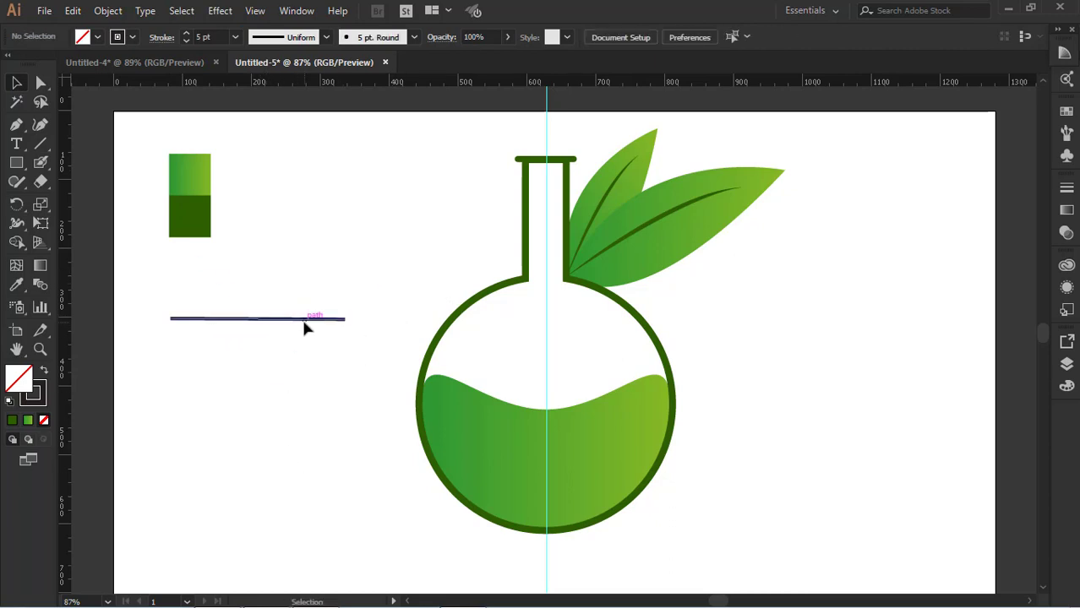
Set the horizontal line's stroke weight to 4 pt
left_click(305, 319)
left_click_drag(215, 38, 167, 46)
type("4")
key("Return")
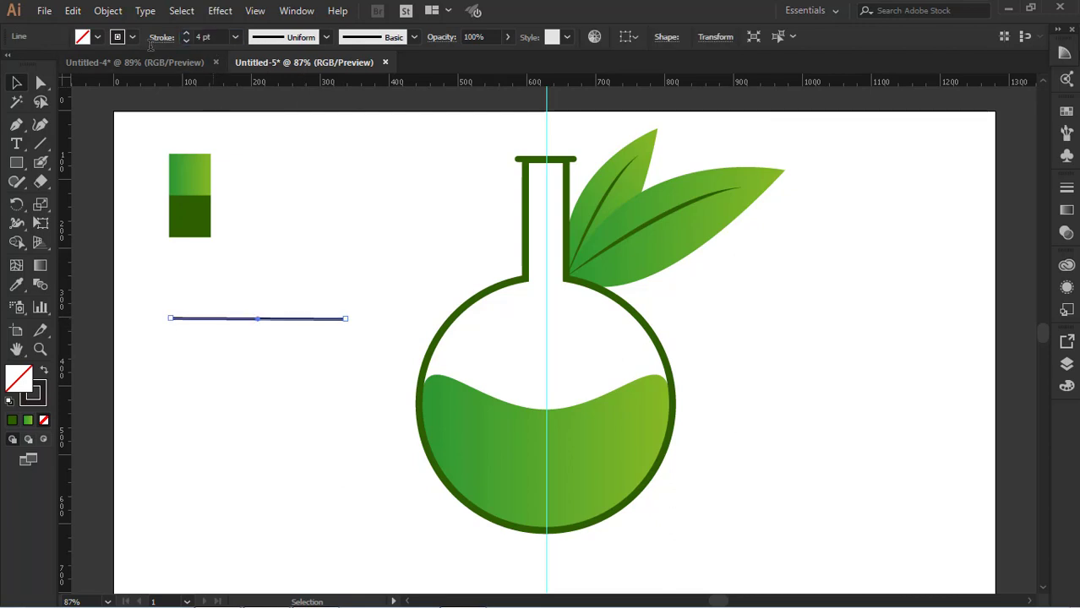
Shorten the horizontal line to a short tick and place it near the flask's neck
left_click(291, 270)
left_click(308, 319)
left_click_drag(170, 319, 260, 313)
key("ctrl+z")
mouse_move(172, 319)
left_mouse_down()
mouse_move(324, 320)
mouse_move(466, 285)
mouse_move(553, 213)
mouse_move(377, 267)
mouse_move(380, 288)
mouse_move(361, 268)
mouse_move(366, 287)
mouse_move(387, 293)
left_mouse_up()
left_click(799, 382)
left_click(1021, 525)
Duplicate the short tick into a vertical stack of four horizontal ticks with slightly different lengths
left_click(386, 284)
left_click(383, 293)
left_click(385, 307)
left_click(375, 269)
left_click(367, 290)
left_click(376, 278)
left_click(373, 295)
left_click(379, 288)
left_click(375, 296)
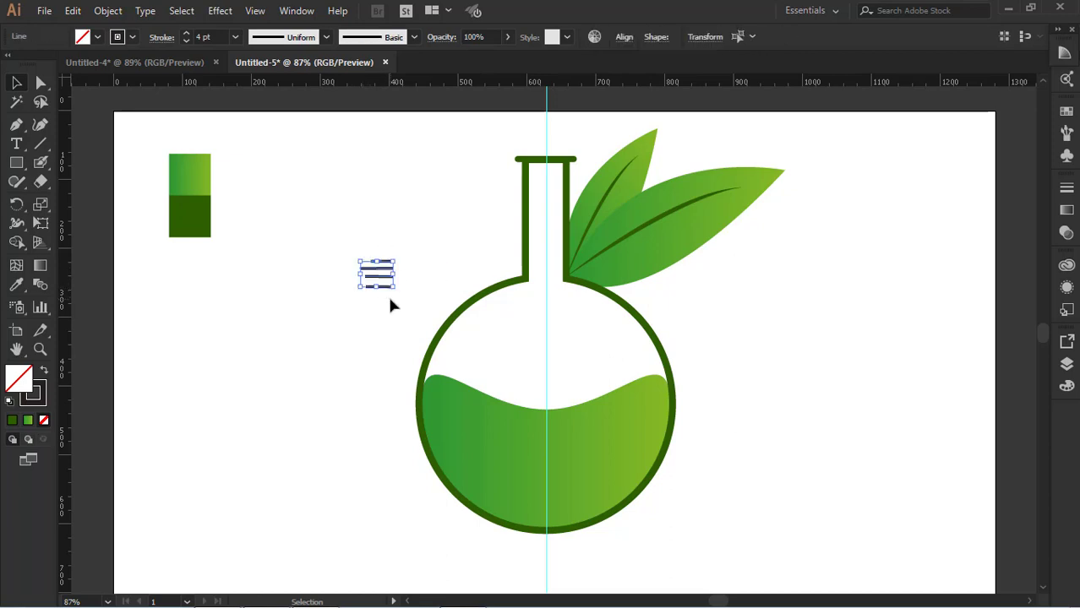
Give the four ticks the dark green swatch colour as a 4 pt stroke with no fill
key("i")
left_click(211, 216)
left_click(44, 373)
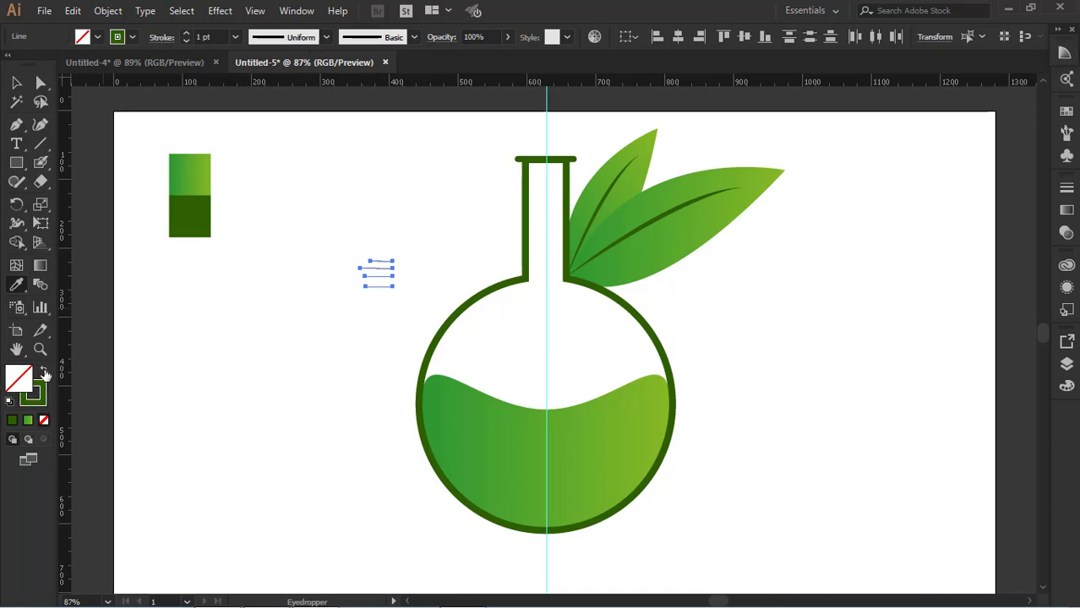
left_click(234, 39)
left_click(255, 157)
Move the four green ticks into the flask's neck so they meet its right wall
left_click(14, 82)
left_click(288, 160)
mouse_move(328, 192)
left_mouse_down()
mouse_move(373, 314)
mouse_move(398, 314)
left_mouse_up()
left_click_drag(388, 277, 559, 248)
key("Right")
key("Right")
key("Right")
key("Right")
key("Right")
key("Up")
key("Up")
key("Up")
key("Up")
key("Up")
key("Up")
key("Up")
key("Up")
key("Up")
key("Up")
key("Up")
key("Up")
key("Up")
key("Up")
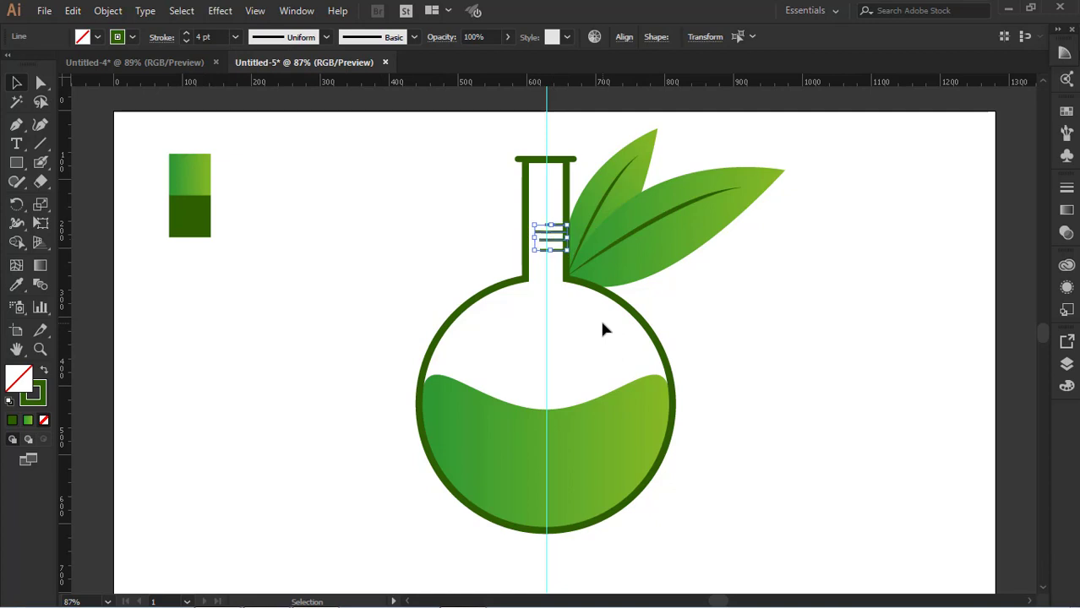
key("Right")
key("Right")
key("Right")
left_click(768, 314)
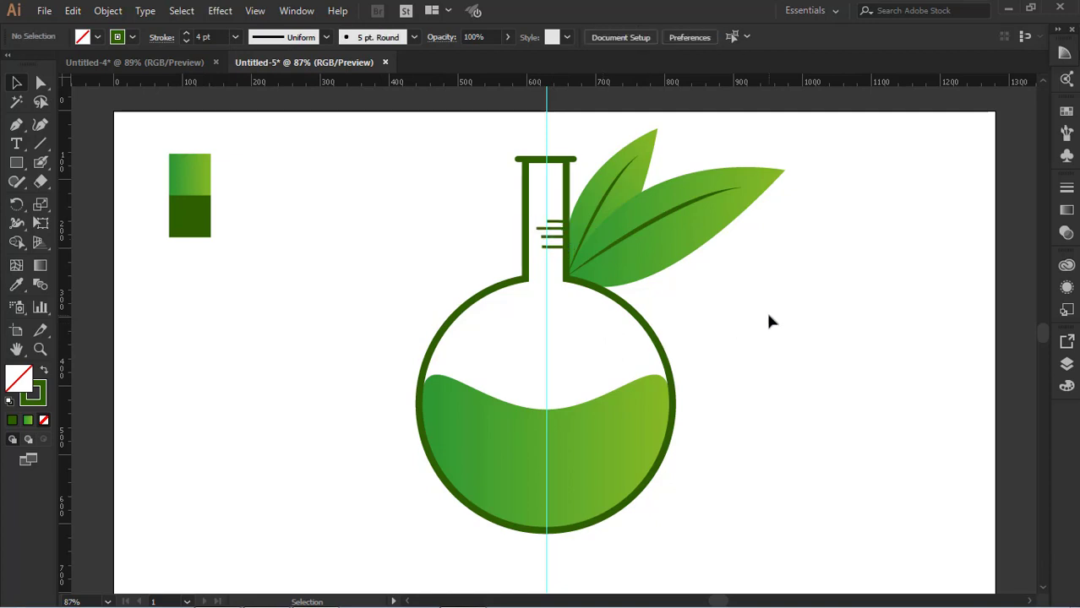
Copy the four ticks higher up the neck and scale the copy down against the right wall
left_click(559, 222)
left_click(559, 229, "shift")
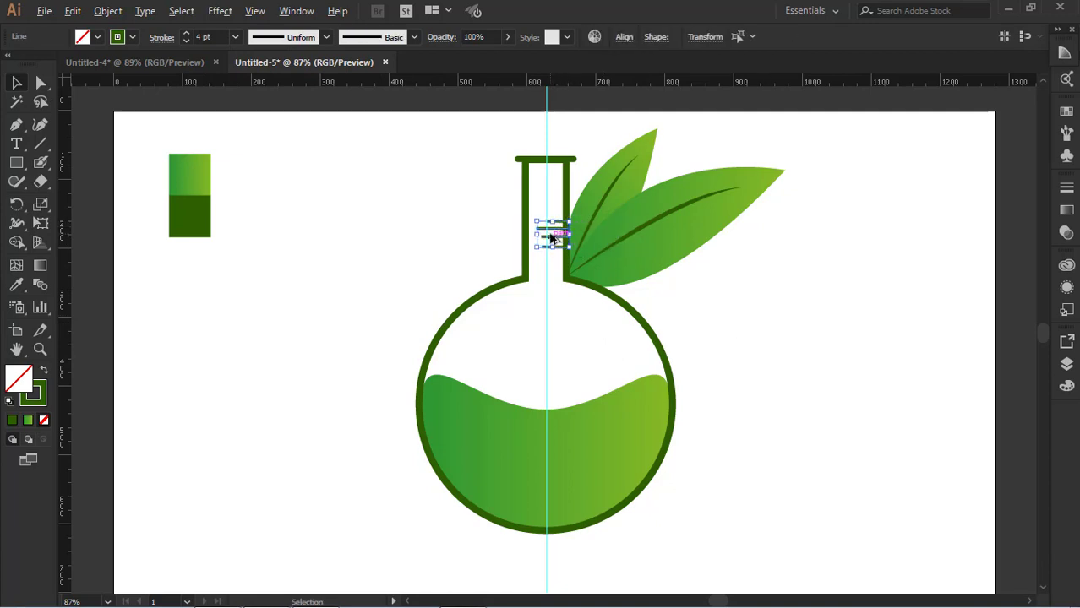
mouse_move(556, 240)
left_mouse_down()
mouse_move(556, 198)
mouse_move(539, 195)
mouse_move(553, 194)
left_mouse_up()
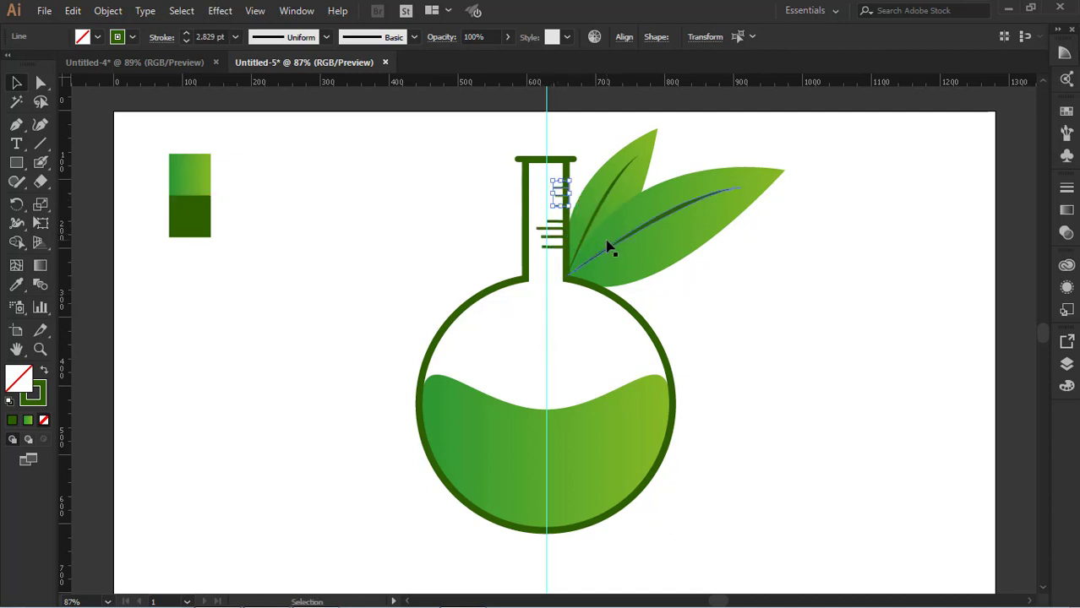
key("ctrl+shift+a")
left_click(557, 222)
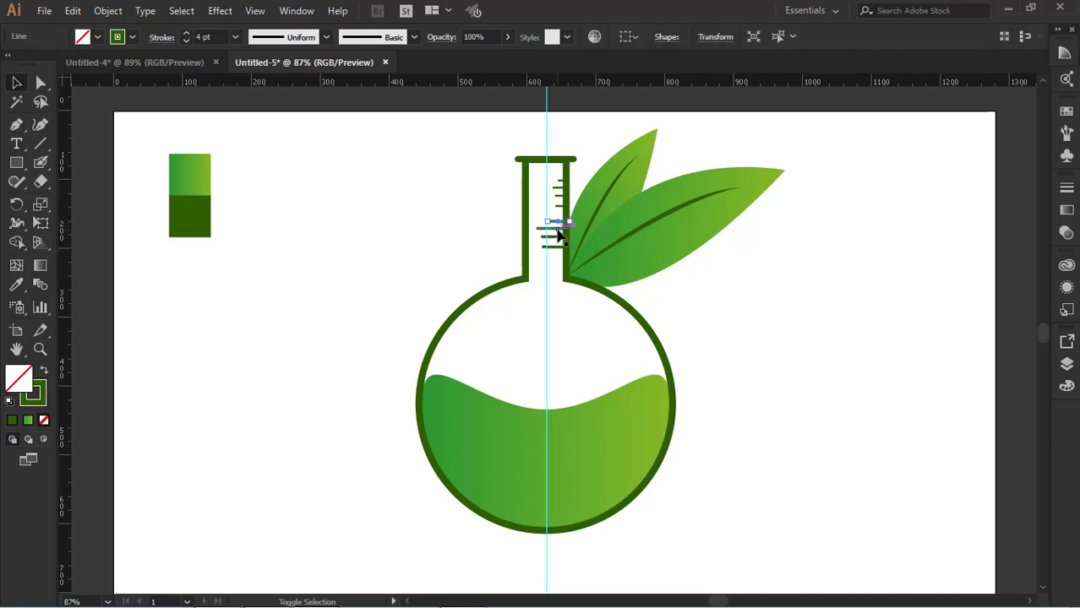
left_click(556, 228, "shift")
left_click(562, 252)
left_click(559, 247)
left_click(558, 238, "shift")
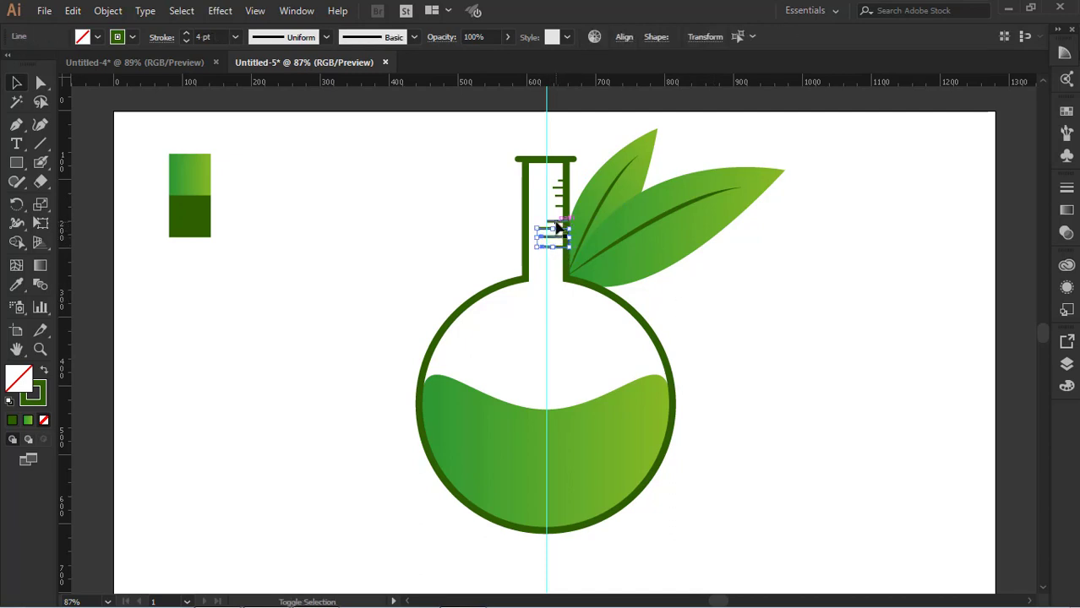
left_click_drag(556, 221, 573, 218)
key("ctrl+z")
left_click(683, 289)
Scale down the lower four ticks and shift them slightly down along the neck's right wall
left_click(558, 222)
left_click(558, 229, "shift")
left_click(558, 238, "shift")
left_click(557, 247, "shift")
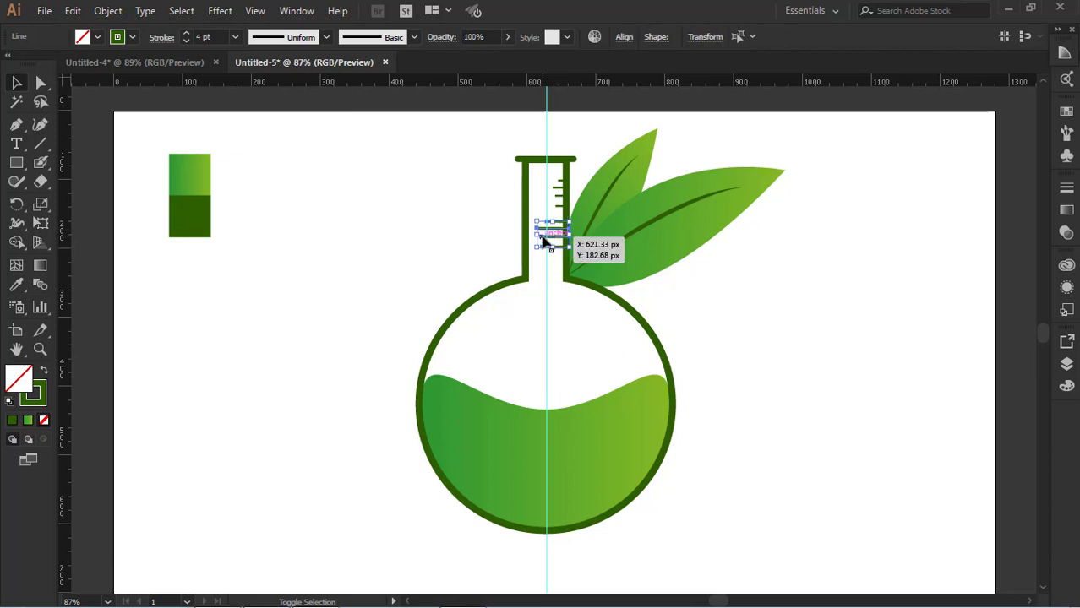
left_click_drag(538, 234, 547, 236)
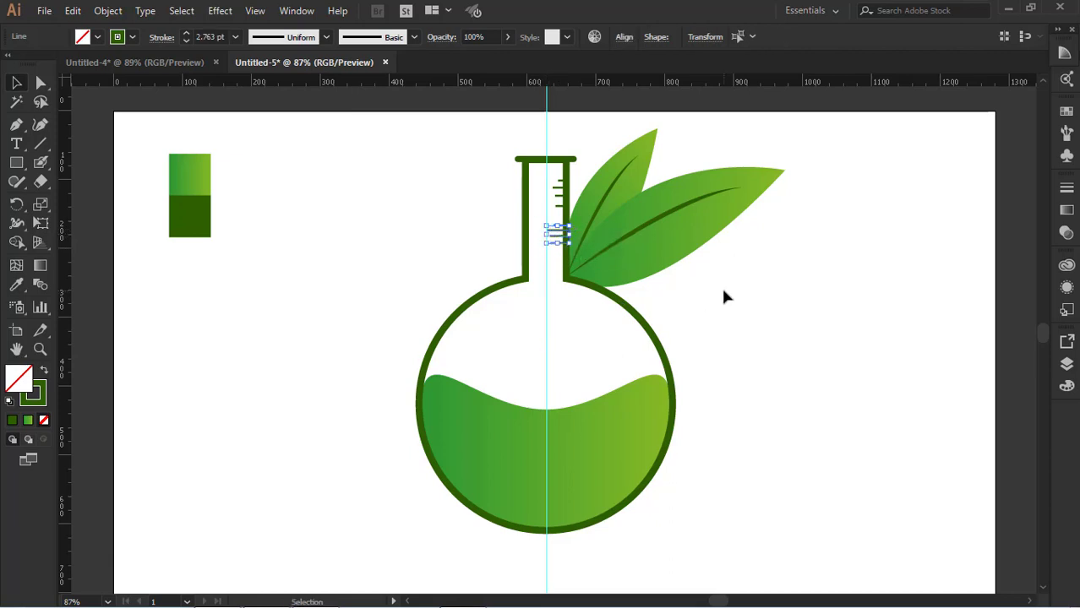
key("shift+Up")
key("shift+Up")
key("shift+Down")
key("shift+Down")
left_click(724, 296)
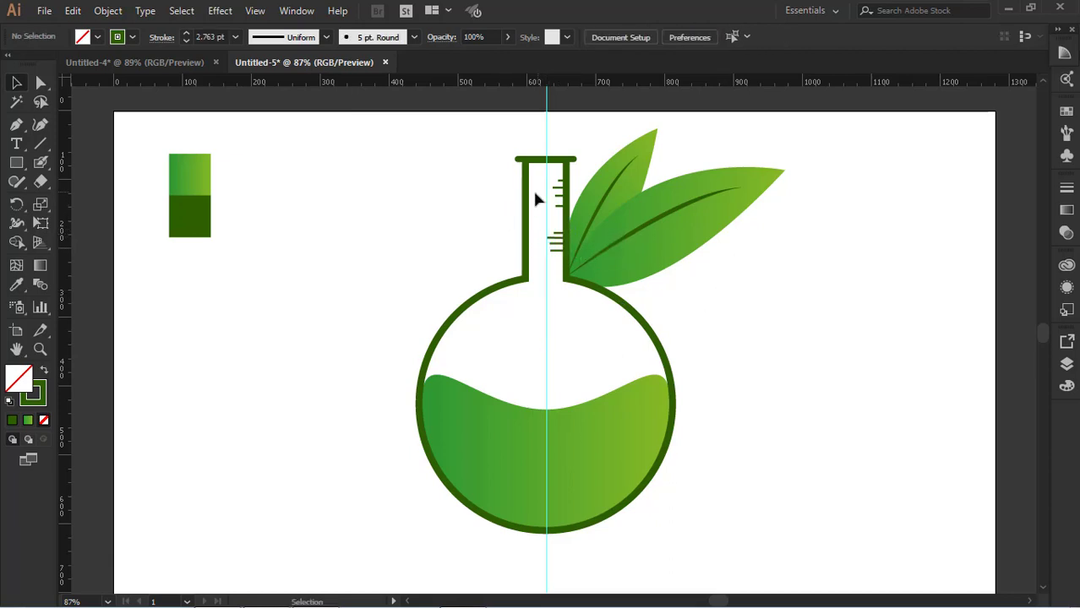
Move the upper set of ticks down the neck and shift the vertical guide slightly to the right
left_click(558, 194)
left_click(736, 334)
left_click_drag(545, 300, 554, 299)
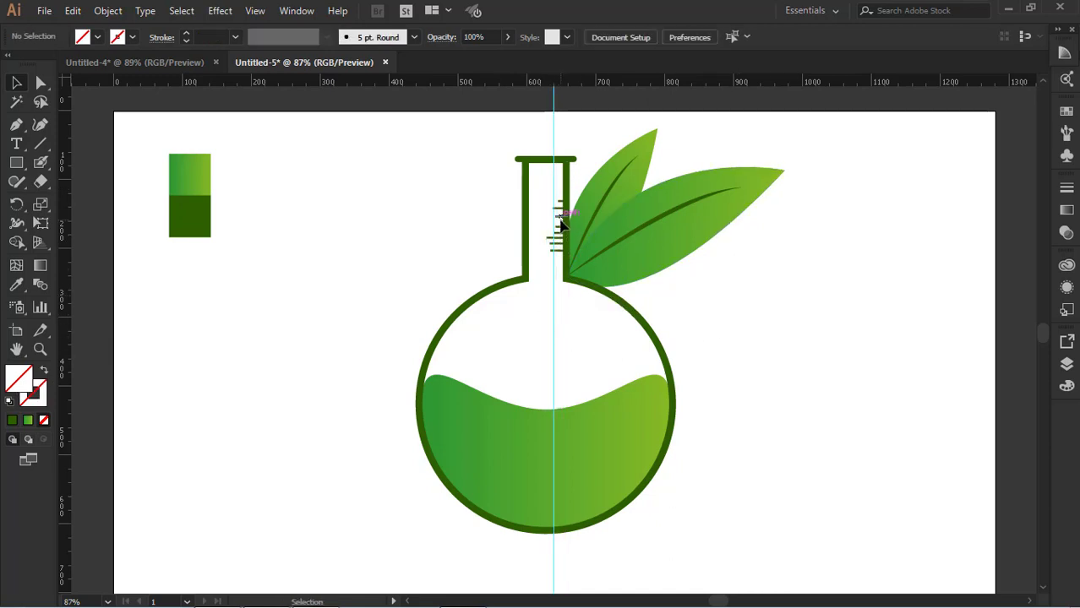
left_click(561, 218)
left_click(681, 277)
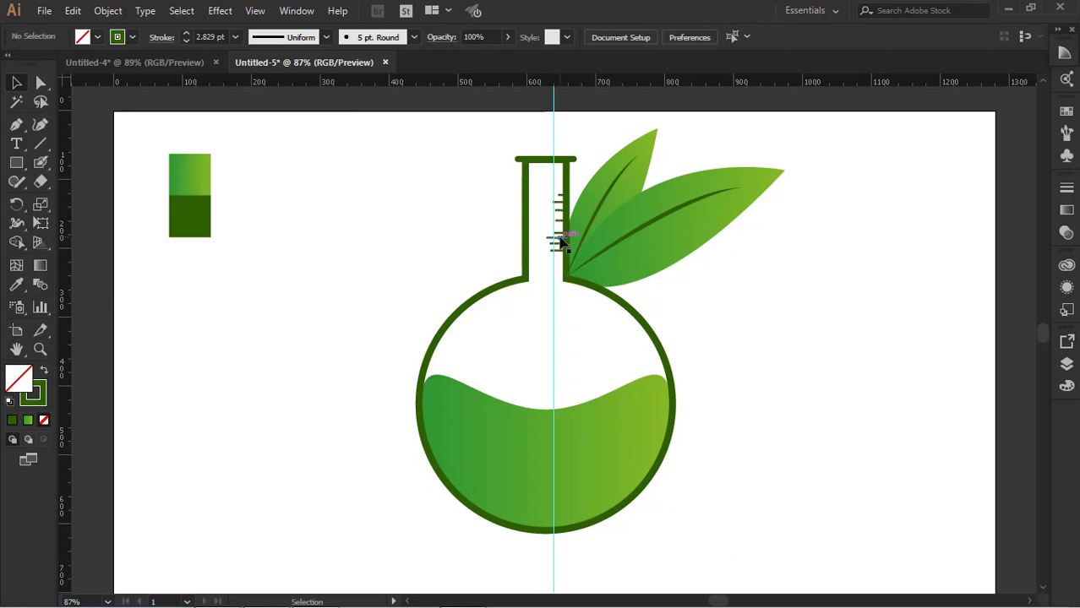
Delete the lower set of ticks from the flask's neck
left_click(560, 238)
left_click(612, 256)
left_click(562, 233)
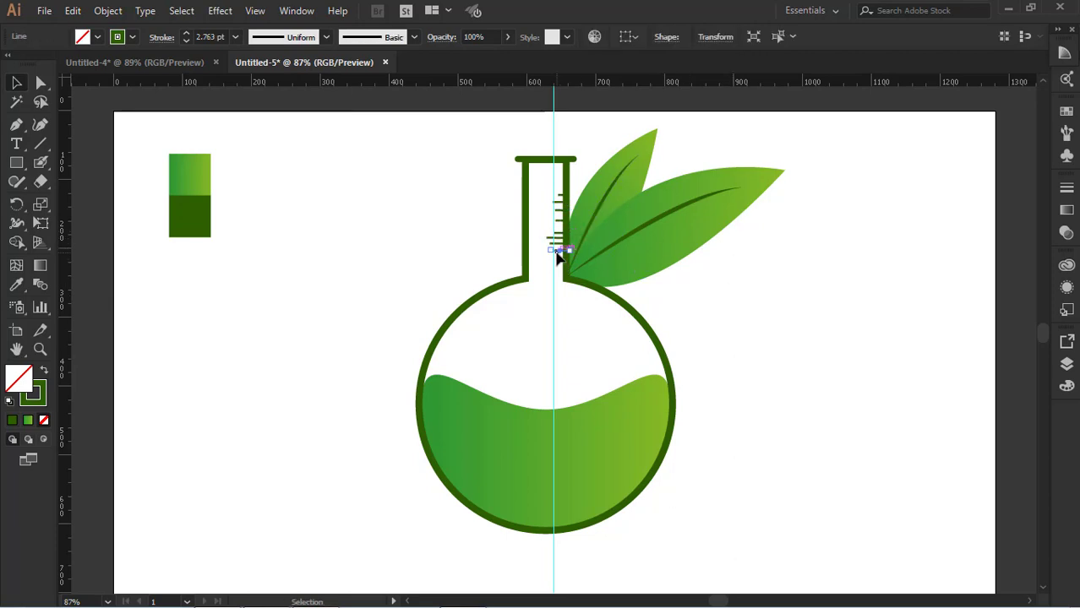
left_click(739, 318)
left_click(557, 233)
left_click(557, 240)
left_click(561, 244)
key("Delete")
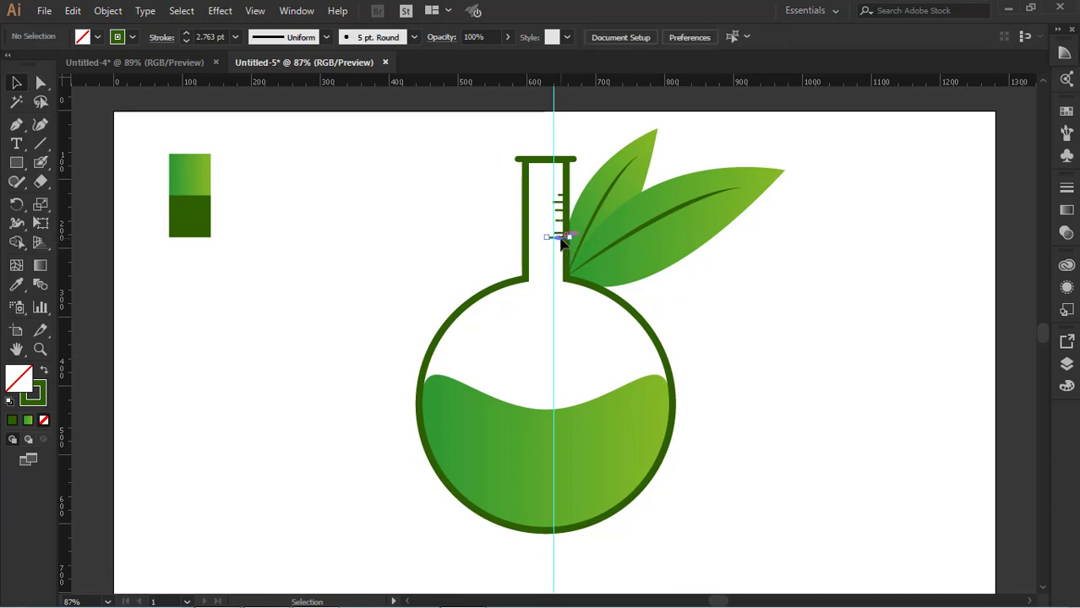
Copy the remaining tick set directly below itself in the neck and enlarge the copy slightly
left_click(560, 211)
left_click_drag(560, 211, 559, 242)
left_click(784, 320)
left_click(558, 241)
left_click_drag(553, 248, 547, 248)
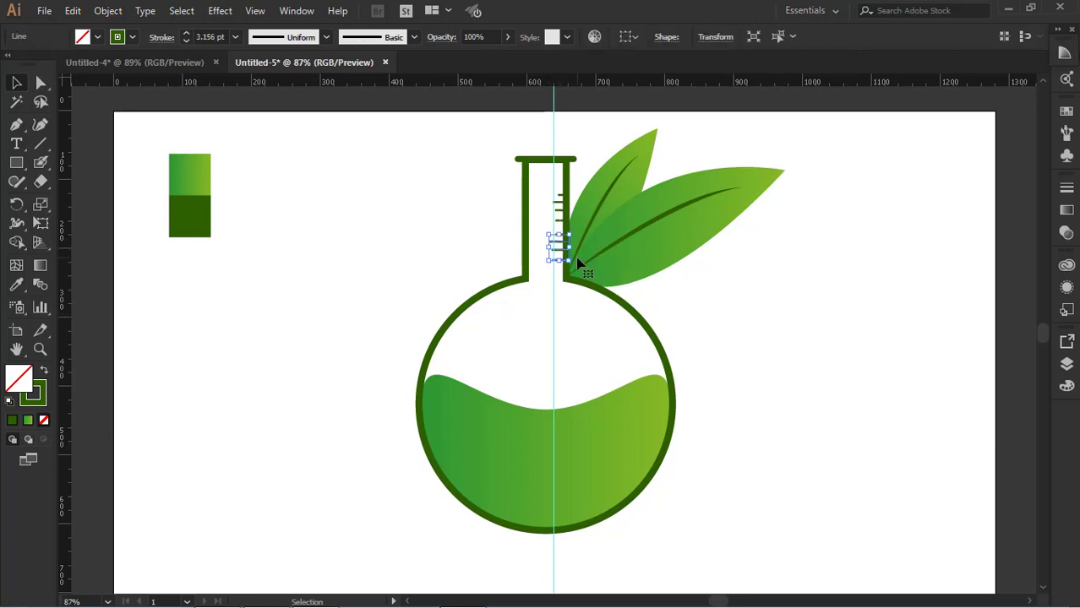
left_click(667, 297)
Enlarge the upper tick set slightly and move it down to form a continuous scale with the lower set
left_click(560, 211)
left_click_drag(551, 207, 551, 207)
left_click(764, 298)
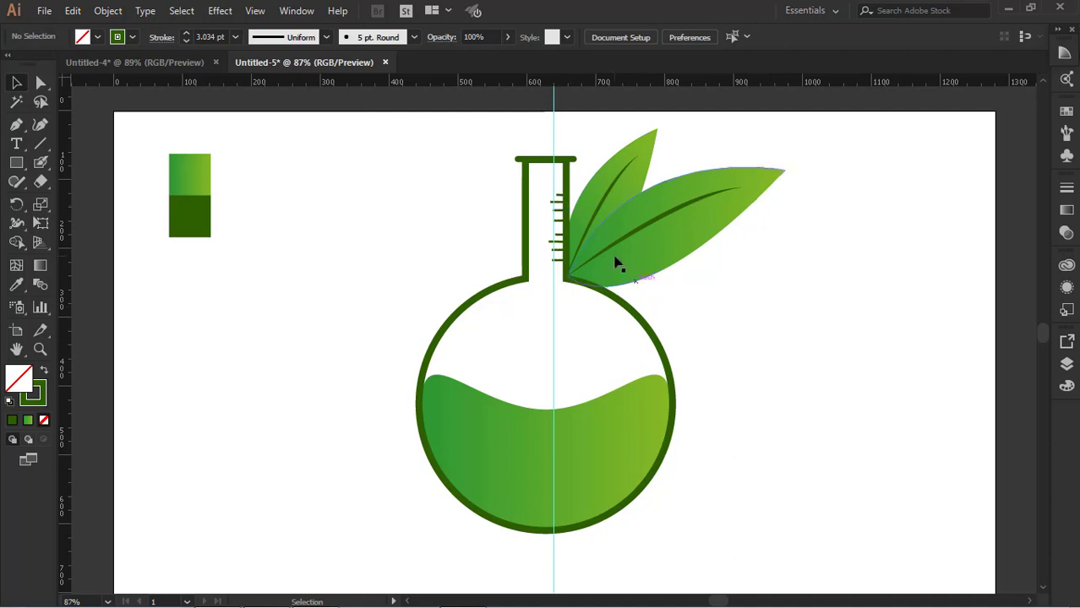
left_click(563, 211)
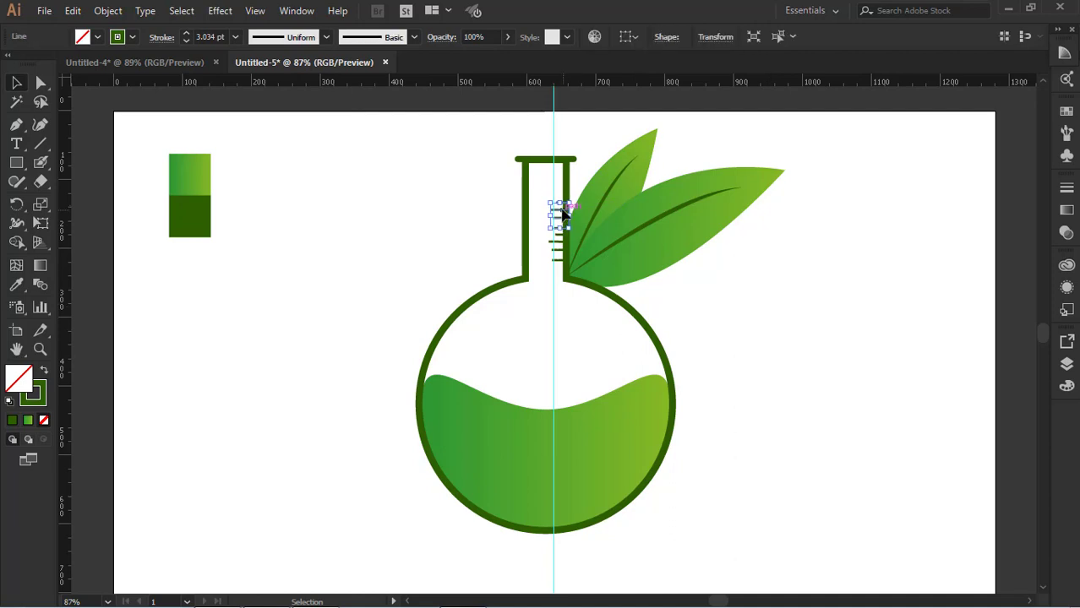
left_click(703, 309)
scroll(726, 303, "up", 1)
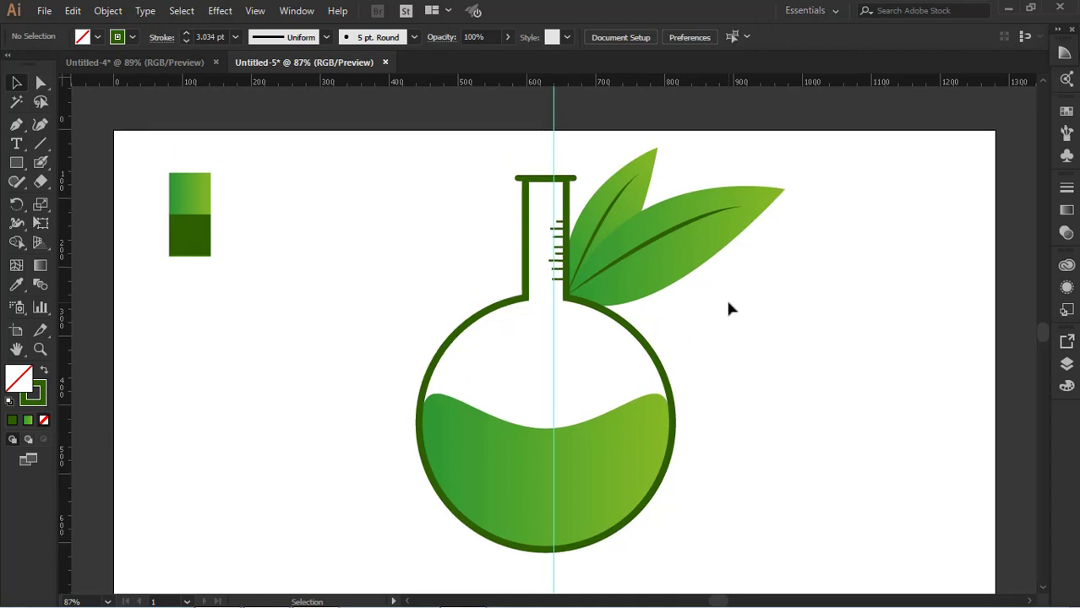
scroll(726, 304, "down", 1)
key("p")
left_click(622, 408)
left_click_drag(591, 497, 528, 543)
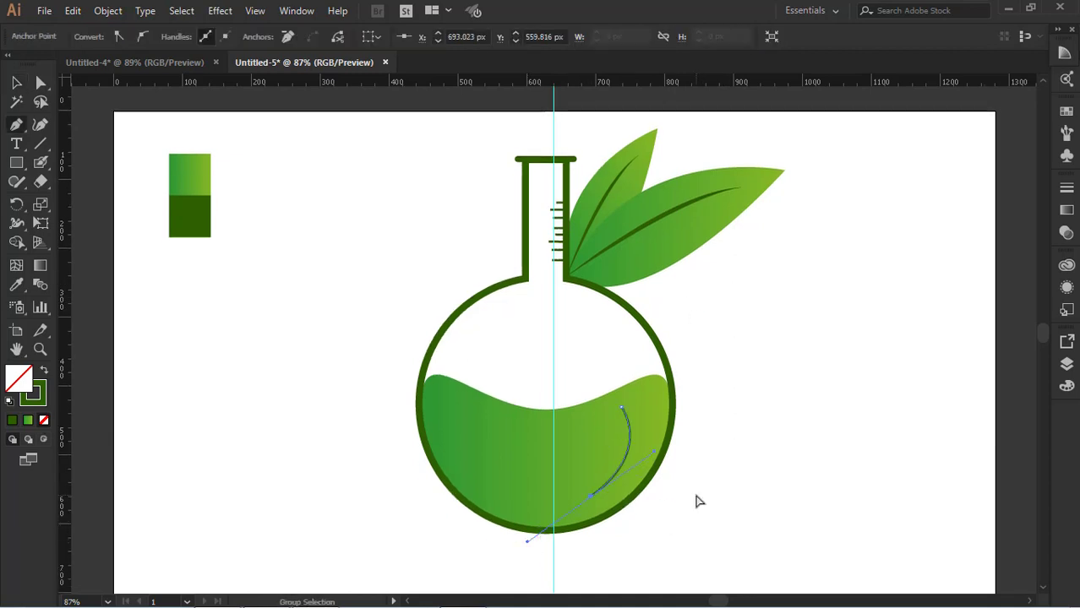
key("ctrl+z")
left_click_drag(576, 510, 523, 578)
key("ctrl+z")
key("ctrl+z")
Draw a thin closed crescent about 41 px wide and 140 px tall in the right part of the liquid
left_click(617, 404)
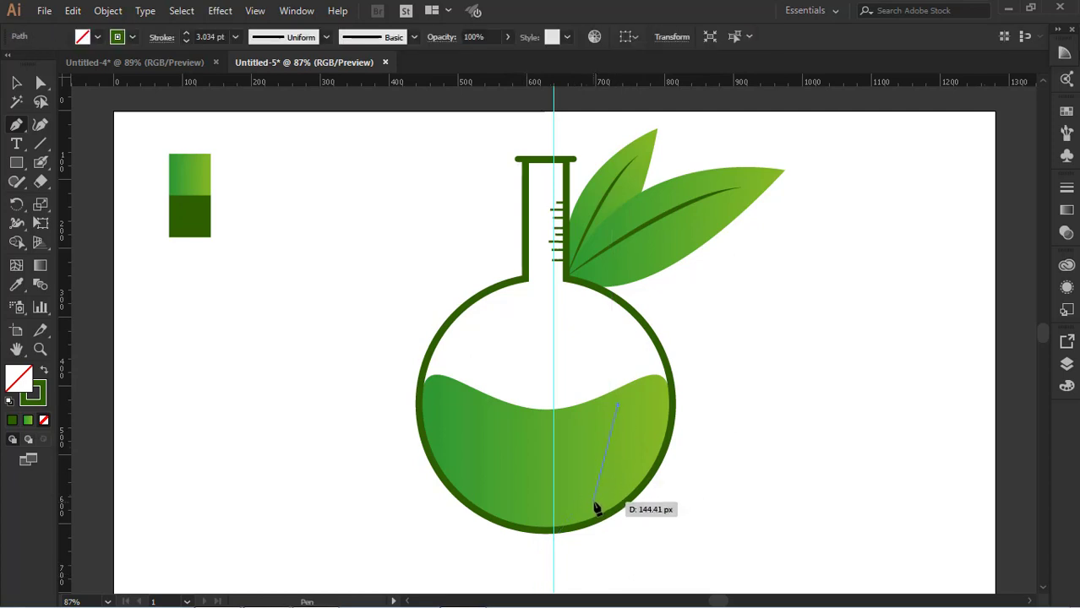
left_click_drag(594, 503, 550, 549)
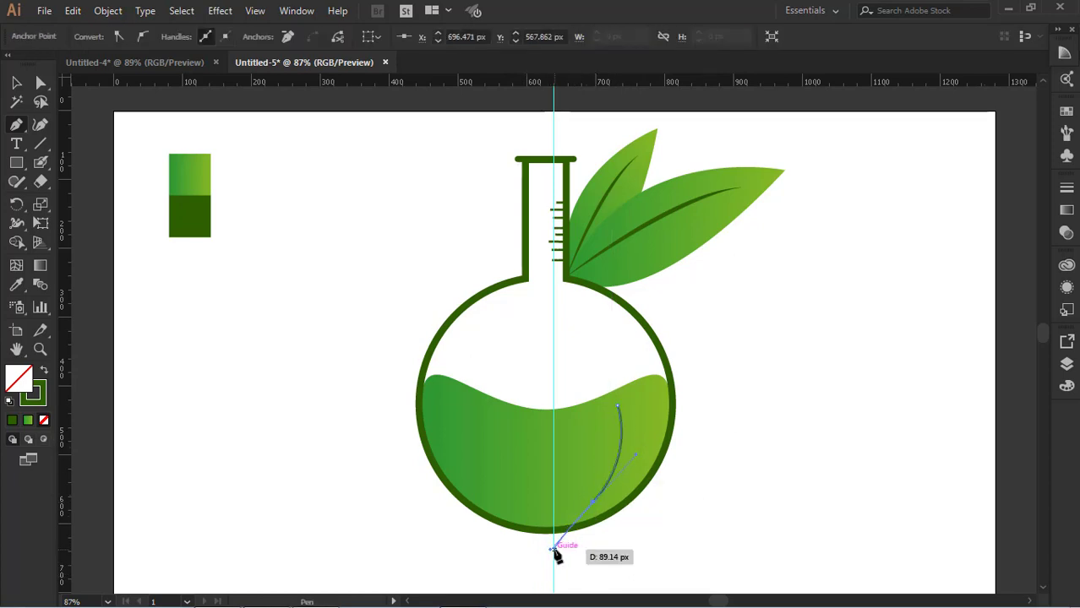
left_click(593, 503)
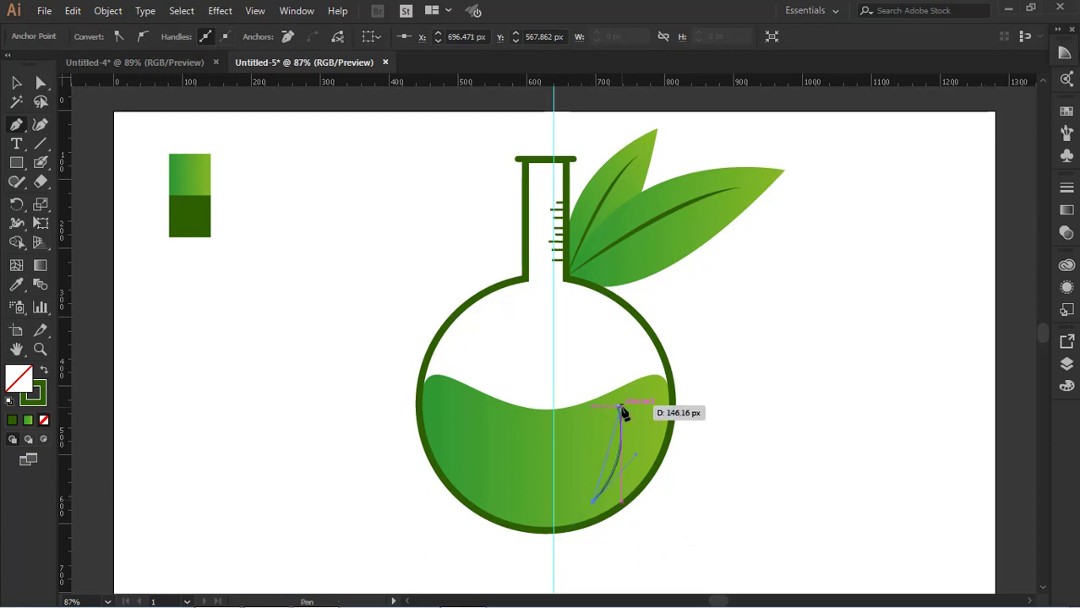
left_click(620, 407)
left_click_drag(609, 360, 609, 360)
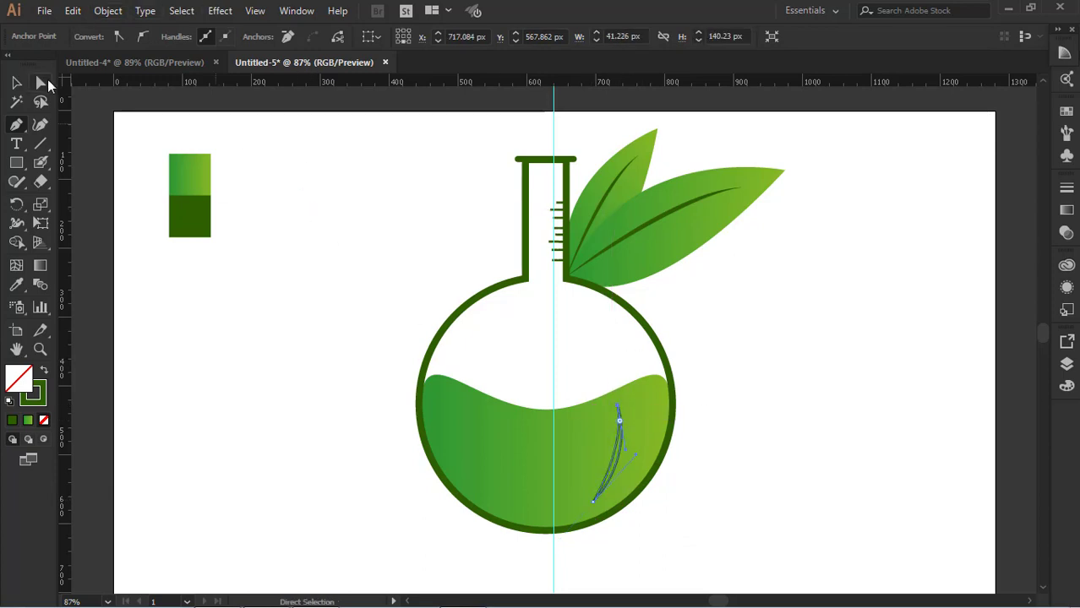
Set the crescent path's stroke weight to 0.25 pt
left_click(17, 82)
left_click(602, 332)
left_click(619, 449)
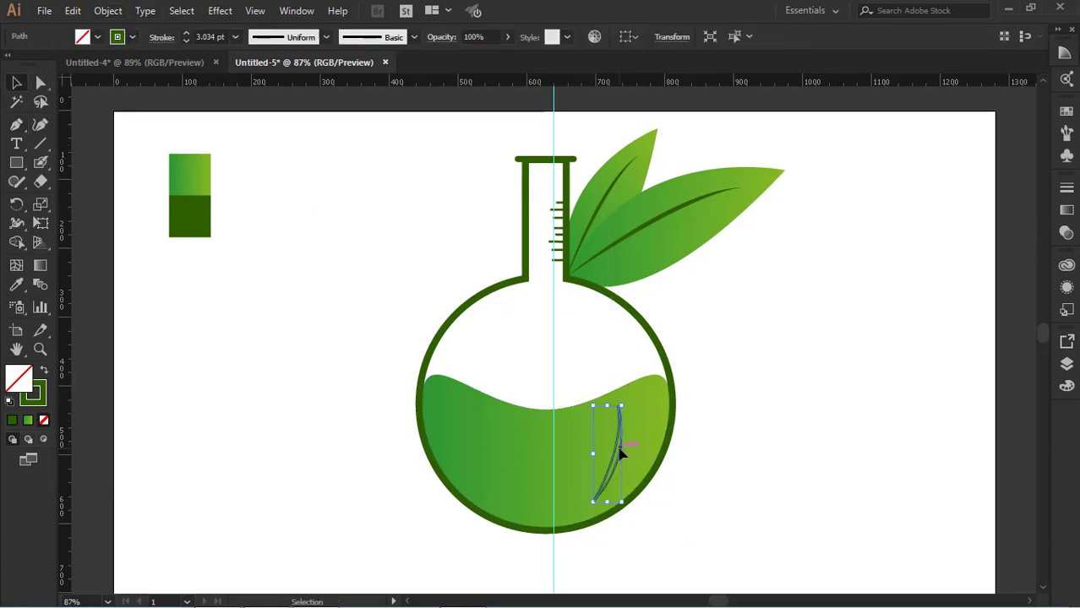
left_click(234, 38)
left_click(249, 55)
Copy the liquid's gradient fill and empty stroke onto the crescent with the Eyedropper
left_click(17, 285)
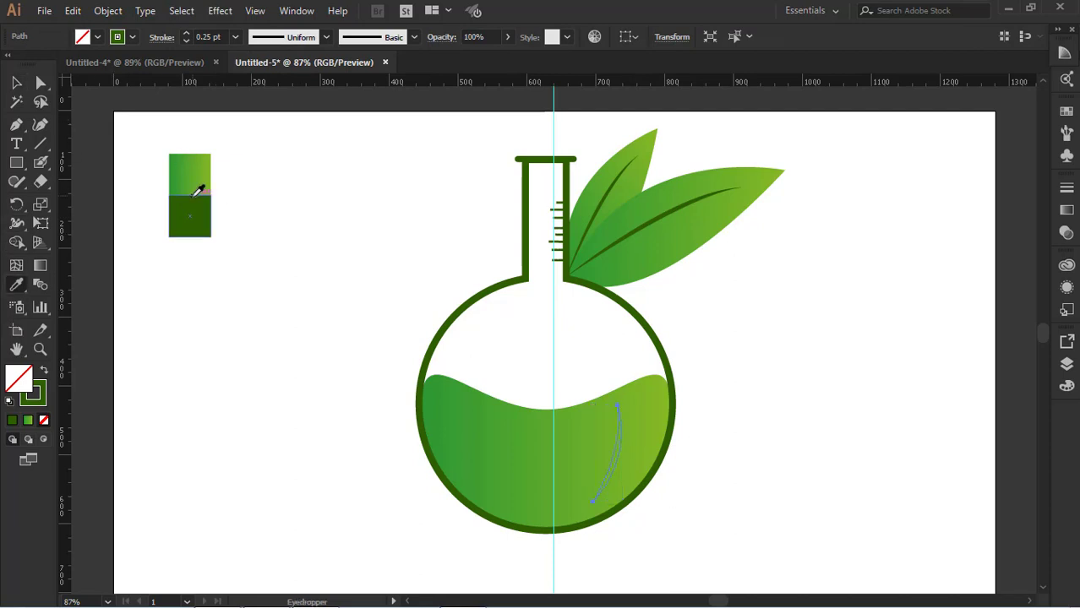
left_click(443, 387)
left_click(17, 83)
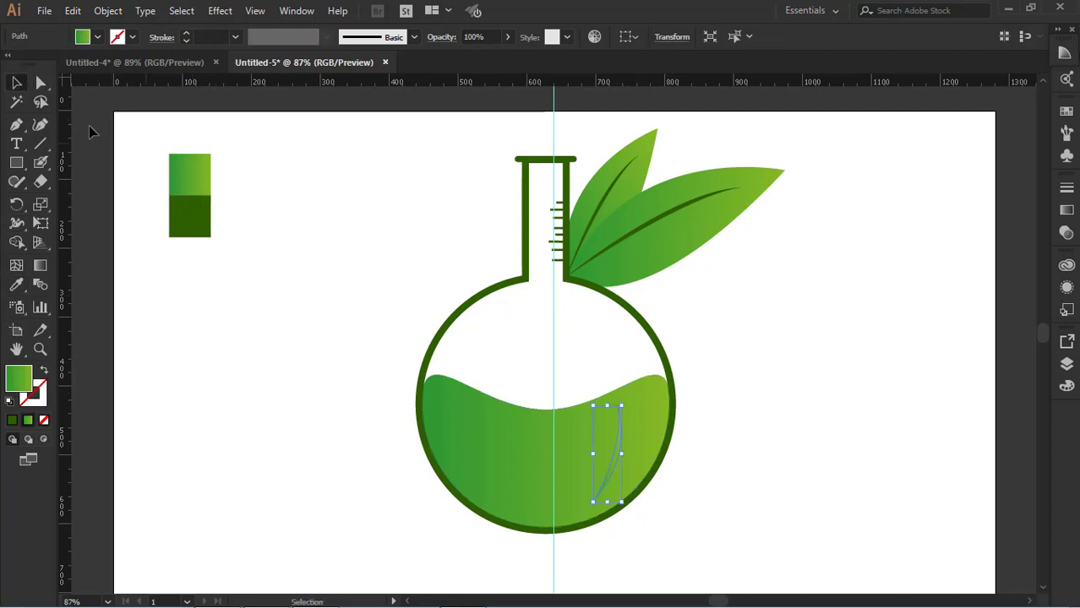
left_click(90, 127)
left_click(621, 435)
Show the Color Guide and sample the dark green swatch square as its base colour
left_click(17, 83)
left_click(145, 228)
left_click(199, 224)
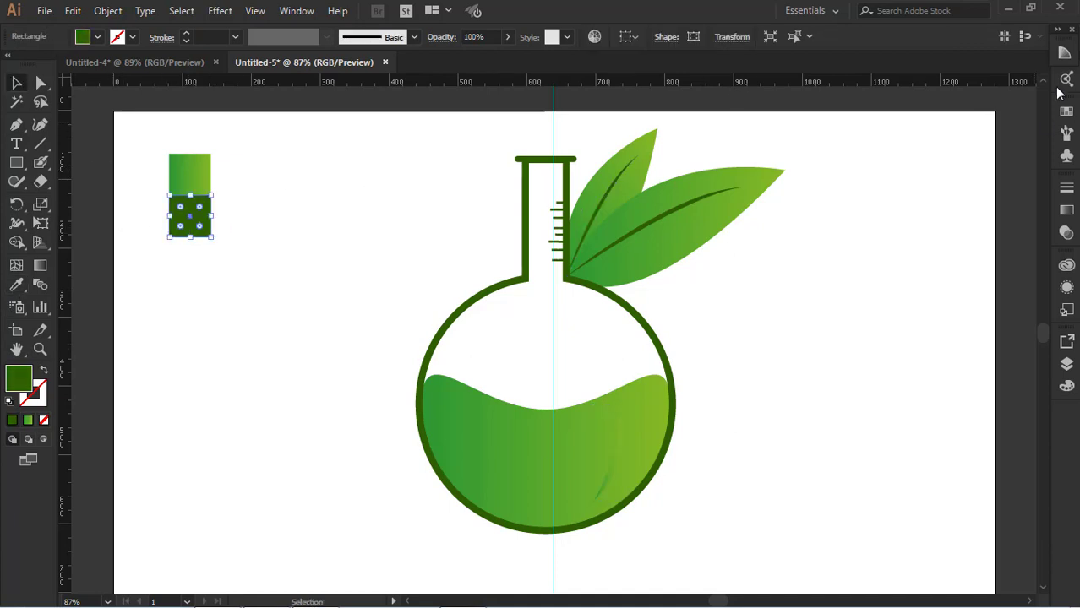
left_click(1064, 54)
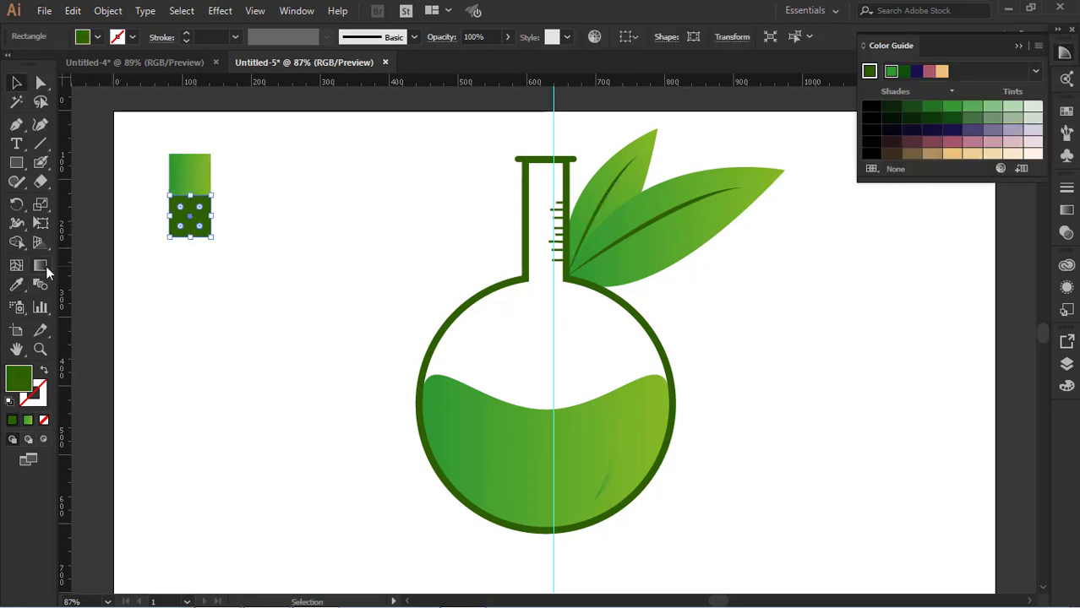
left_click(17, 285)
left_click(201, 210)
left_click(17, 83)
left_click(518, 361)
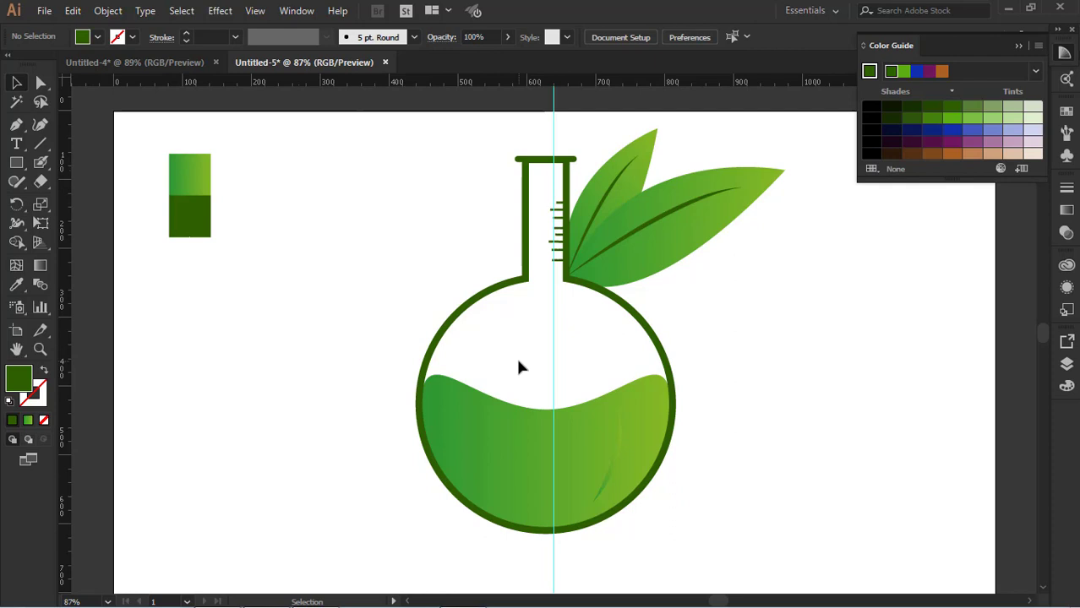
Fill the crescent highlight with a light green tint from the Color Guide
left_click(616, 465)
left_click(18, 285)
left_click(948, 111)
left_click(972, 109)
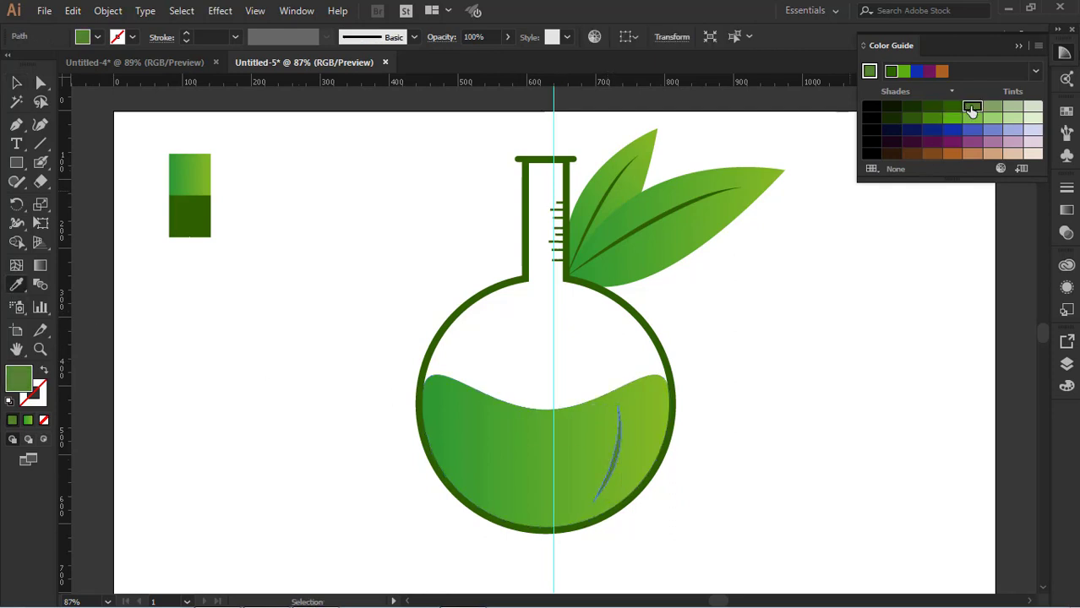
left_click(972, 120)
left_click(307, 162)
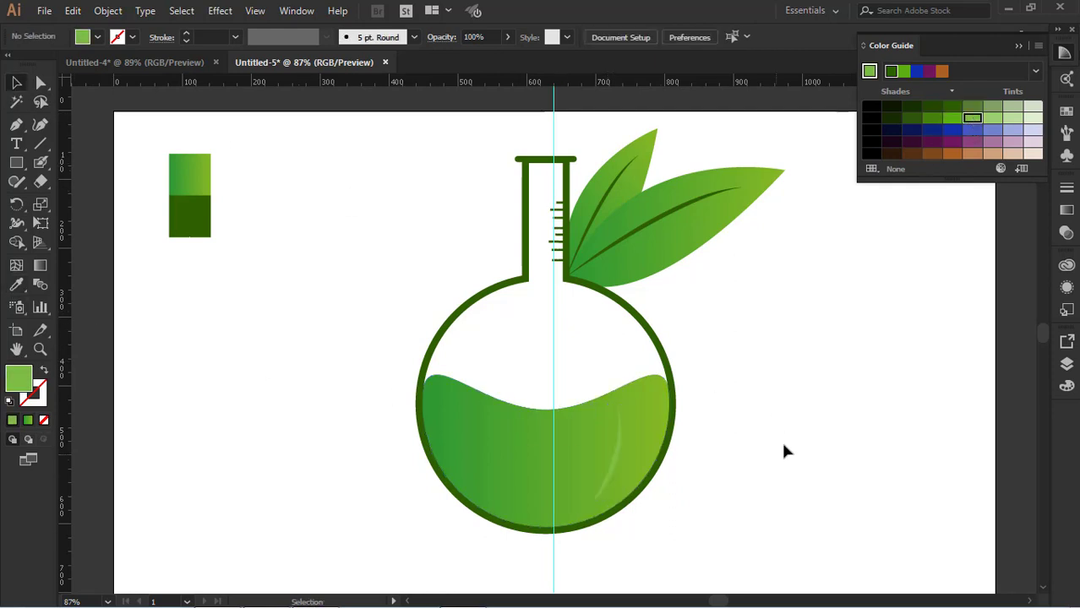
left_click(608, 474)
left_click(510, 325)
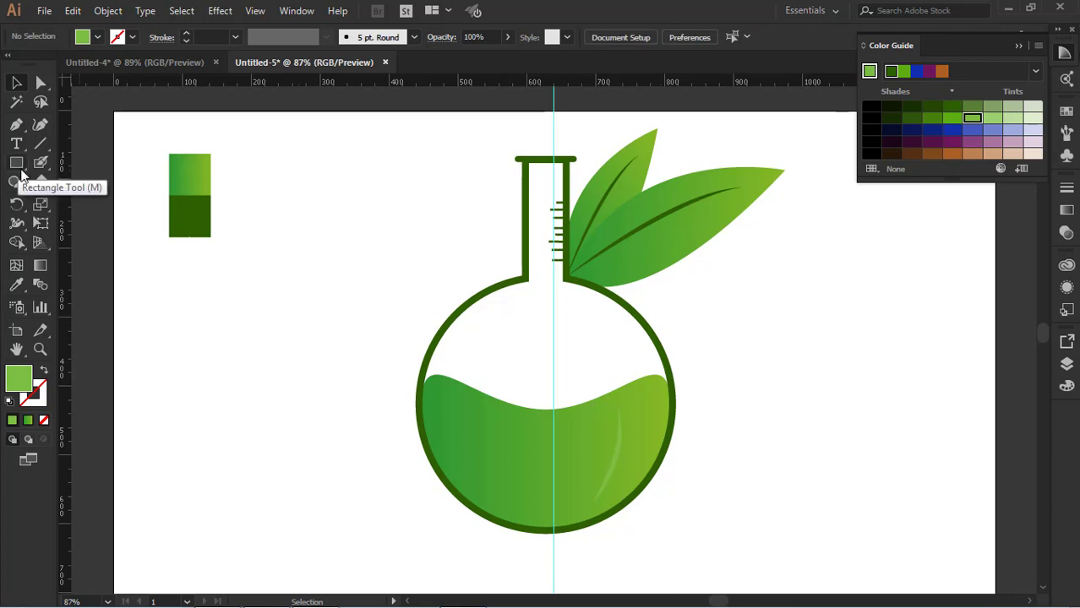
Draw a light green circle and duplicate it into six bubbles of various sizes inside the liquid
left_click_drag(20, 169, 90, 200)
left_click_drag(232, 300, 443, 406)
left_click(16, 83)
left_click(379, 193)
left_click(750, 446)
left_click(756, 476)
left_click(747, 474)
left_click(743, 465)
left_click(764, 469)
left_click(743, 461)
left_click(802, 431)
Copy two bubbles into the empty space above the liquid, a small one and one about 30 px wide higher up
left_click_drag(511, 435, 518, 364)
left_click(743, 448)
left_click(530, 392)
left_click(524, 362)
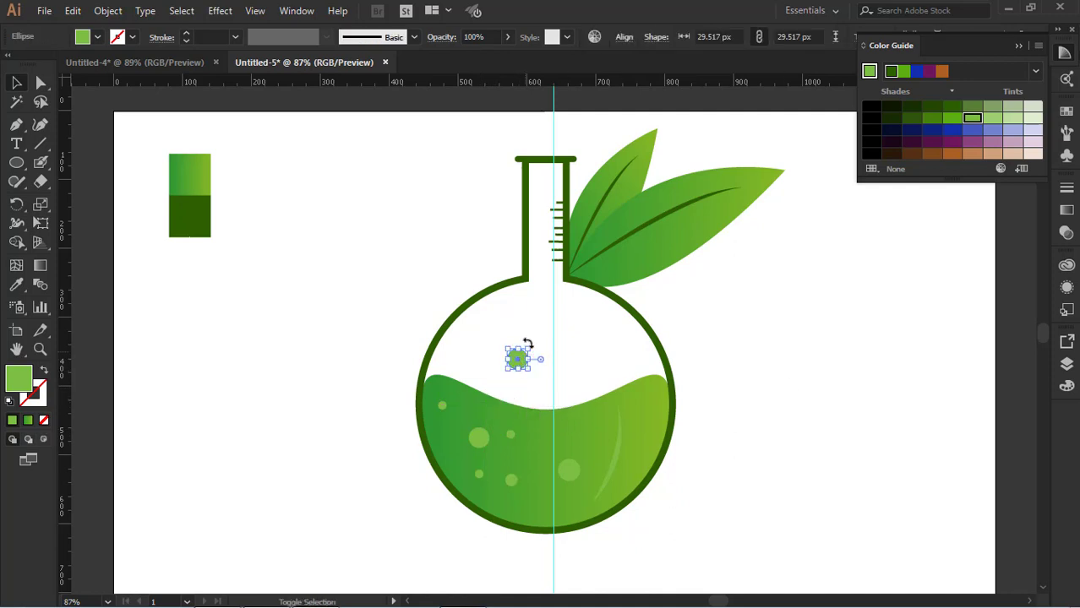
left_click(538, 347)
left_click_drag(520, 364, 549, 302)
left_click(793, 313)
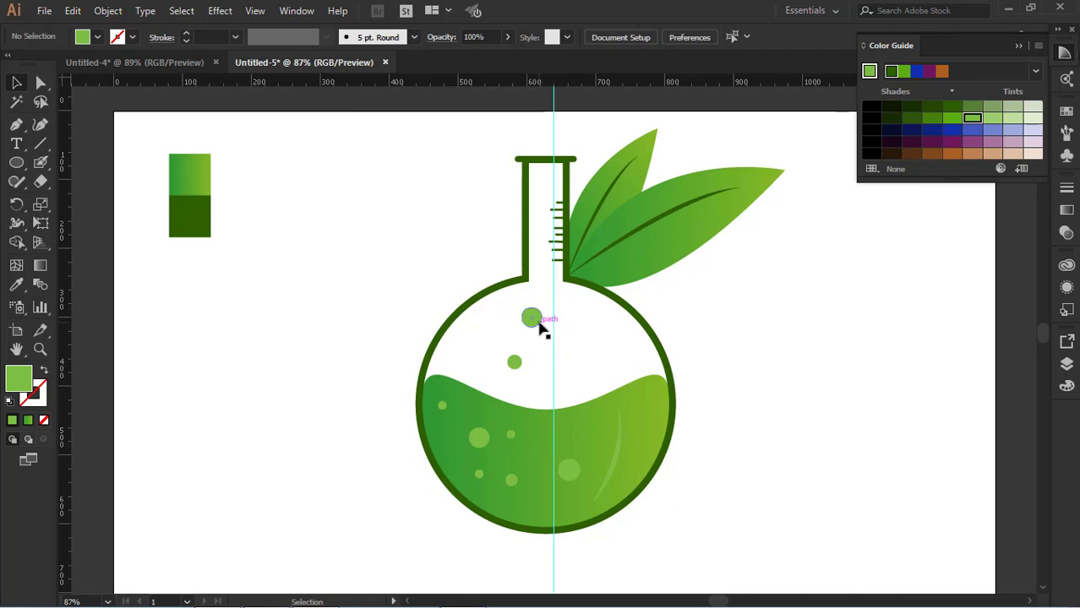
Add a tiny and a large bubble copy above the liquid, and shrink the small middle bubble to about 10 px
left_click_drag(536, 322, 511, 351)
left_click(807, 310)
left_click(813, 342)
left_click(713, 336)
left_click(517, 353)
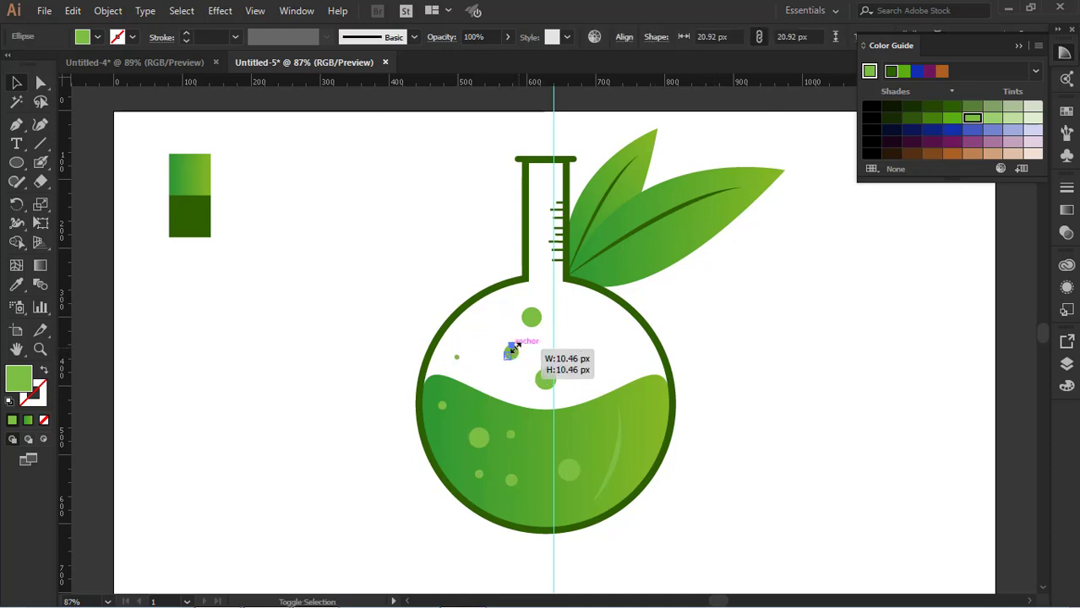
left_click(690, 341)
left_click(532, 324)
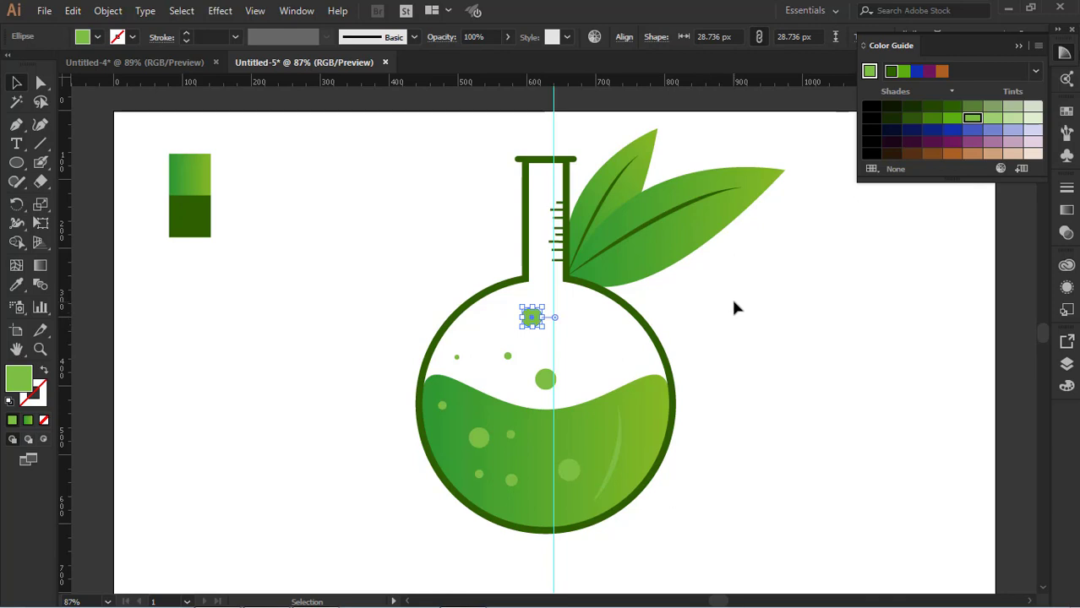
Copy bubbles above the flask's mouth and a small one into the neck, and shift the upper large bubble to the neck's base
left_click_drag(548, 382, 506, 139)
scroll(963, 459, "up", 3)
scroll(672, 316, "down", 2)
left_click(919, 330)
left_click(851, 242)
left_click_drag(508, 375, 542, 256)
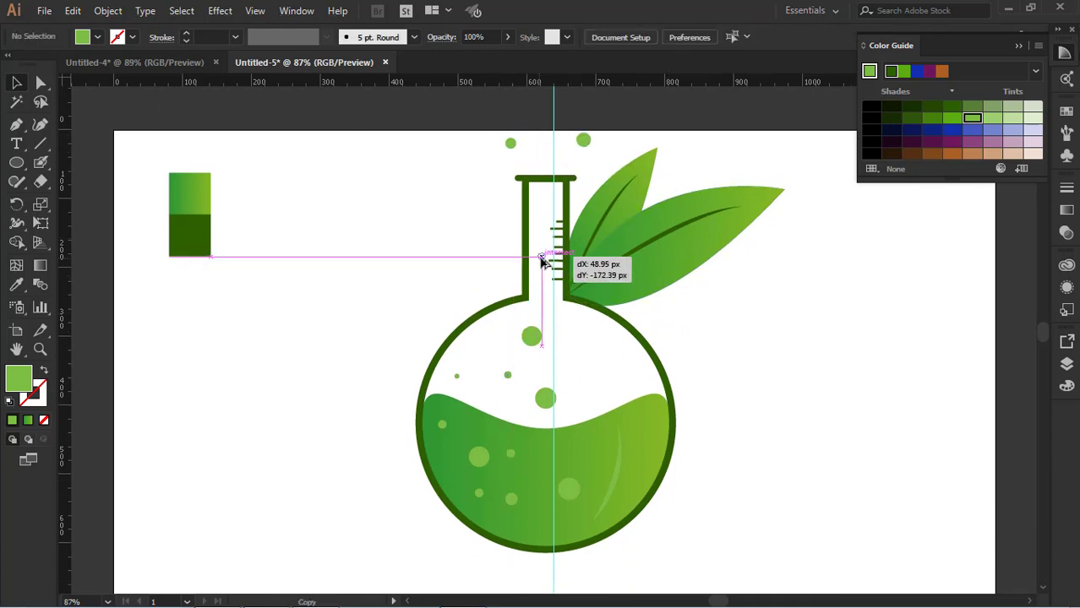
left_click_drag(532, 336, 547, 307)
left_click(572, 351)
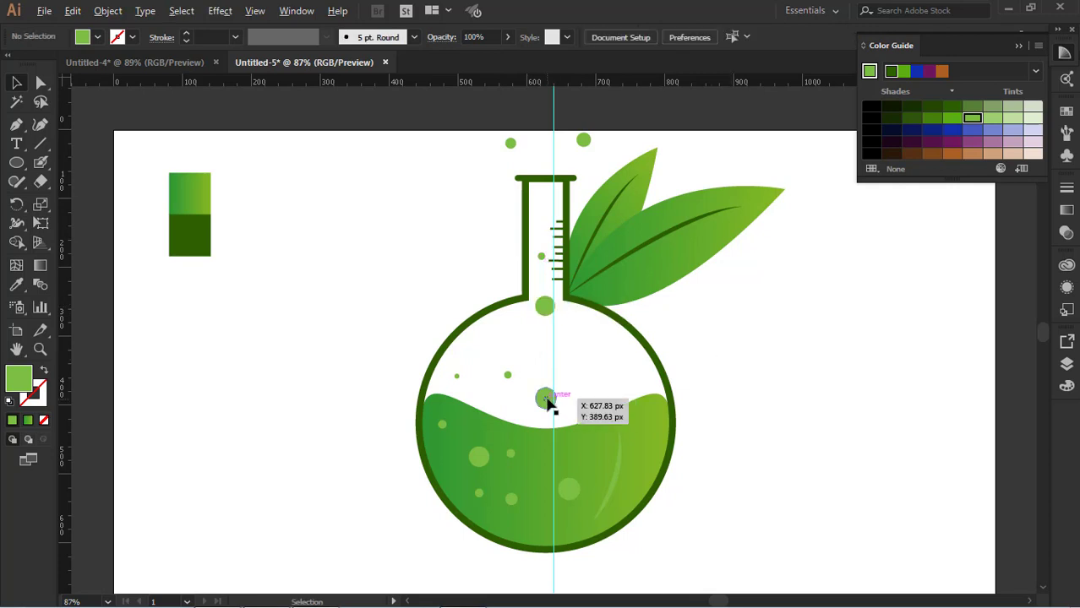
Cluster one large and two small bubbles over the flask's mouth, and place a bubble about 15 px wide near the neck's upper end
left_click_drag(547, 401, 564, 168)
left_click(561, 197)
left_click_drag(570, 160, 535, 164)
left_click(580, 196)
left_click(779, 336)
scroll(779, 343, "down", 1)
left_click_drag(559, 207, 550, 182)
left_click(554, 189)
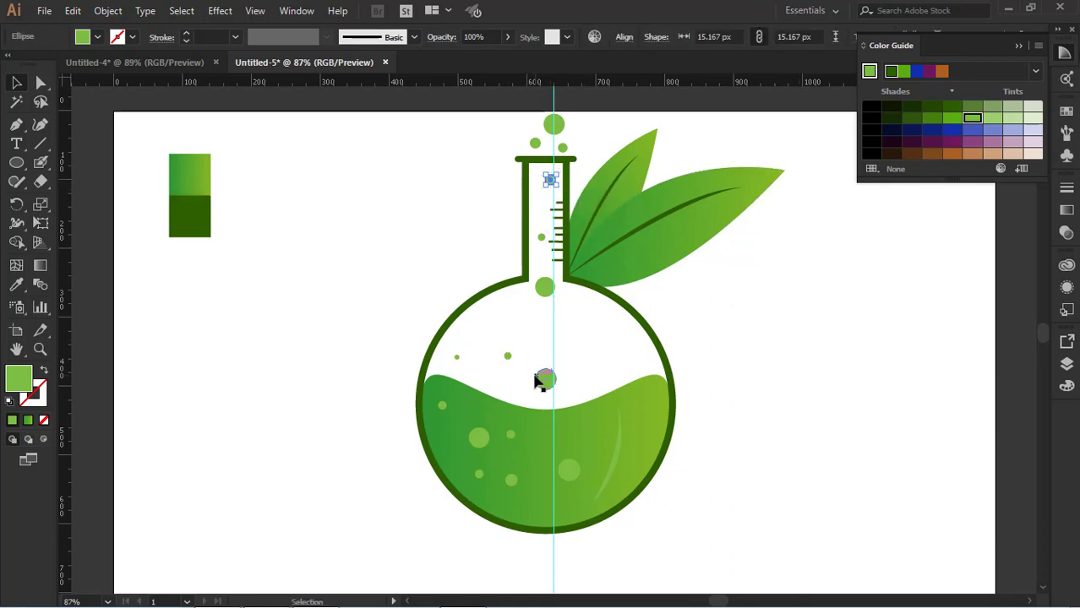
Move the large bubble above the liquid towards the flask's right wall, and enlarge the small middle bubble
left_click_drag(539, 379, 627, 358)
left_click(704, 349)
left_click(508, 356)
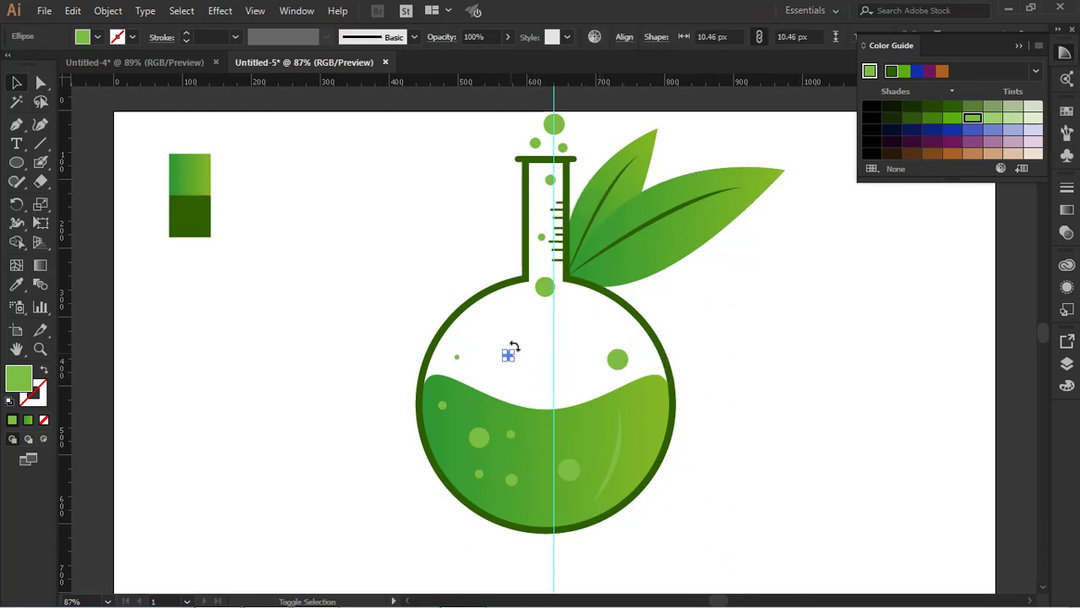
left_click_drag(513, 352, 533, 341)
left_click(534, 357)
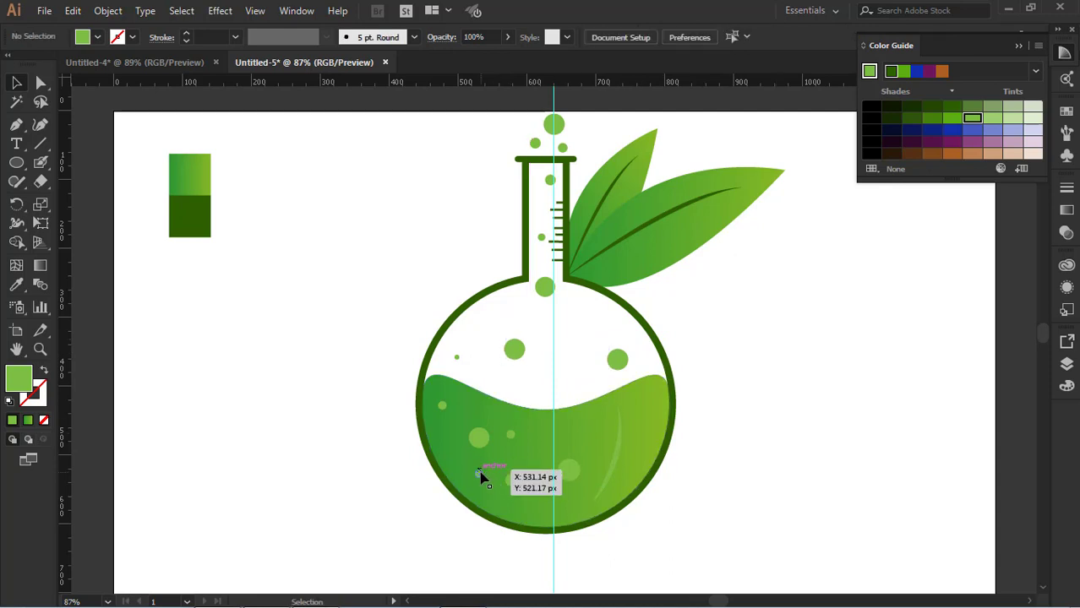
Delete the lower middle bubble in the liquid and the large bubble near the flask's right wall
left_click(514, 480)
key("Delete")
scroll(783, 413, "up", 3)
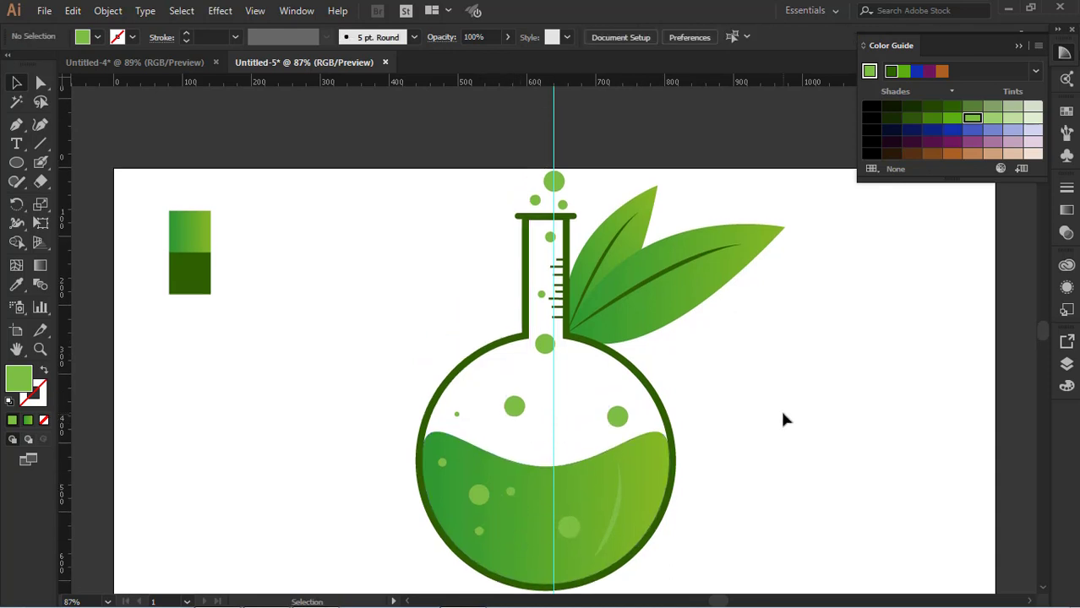
left_click(616, 422)
key("Delete")
Move a small liquid bubble beside the crescent highlight, and shift the vertical guide off the flask onto the colour swatches
scroll(549, 417, "down", 4)
left_click_drag(510, 415, 634, 394)
left_click_drag(480, 455, 189, 458)
left_click(759, 438)
scroll(638, 420, "up", 3)
scroll(751, 391, "down", 5)
scroll(510, 317, "up", 3)
Group the whole flask, leaves and bubbles, and scale the group down slightly
left_click_drag(380, 154, 807, 589)
scroll(806, 562, "down", 2)
key("ctrl+g")
scroll(674, 377, "up", 5)
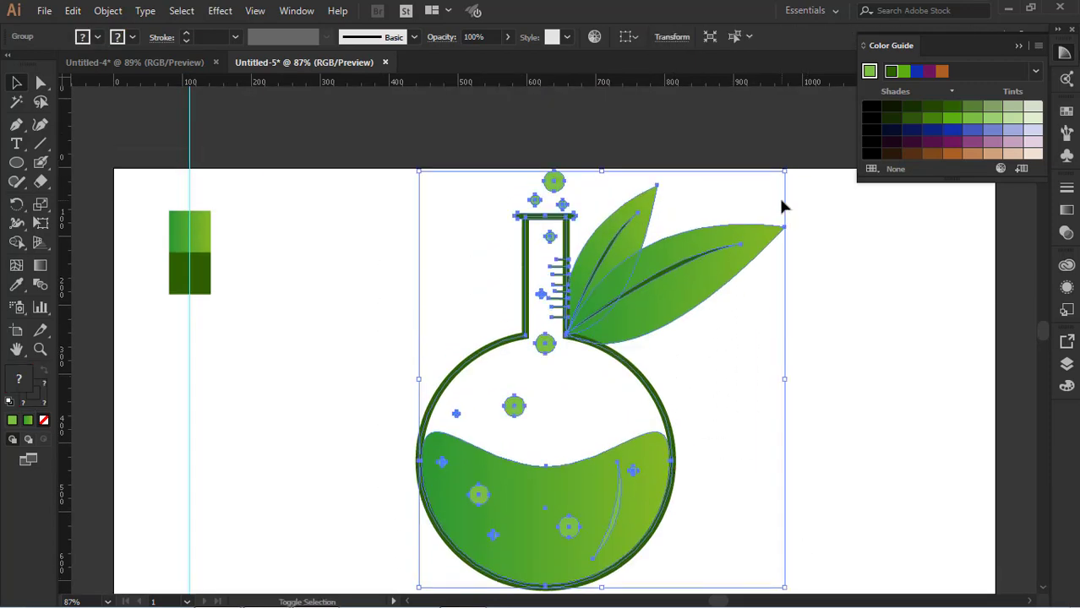
left_click_drag(783, 172, 759, 209)
scroll(793, 247, "down", 5)
mouse_move(621, 375)
left_mouse_down()
mouse_move(621, 363)
mouse_move(621, 374)
left_mouse_up()
left_click(936, 355)
scroll(801, 405, "up", 2)
scroll(803, 412, "up", 2)
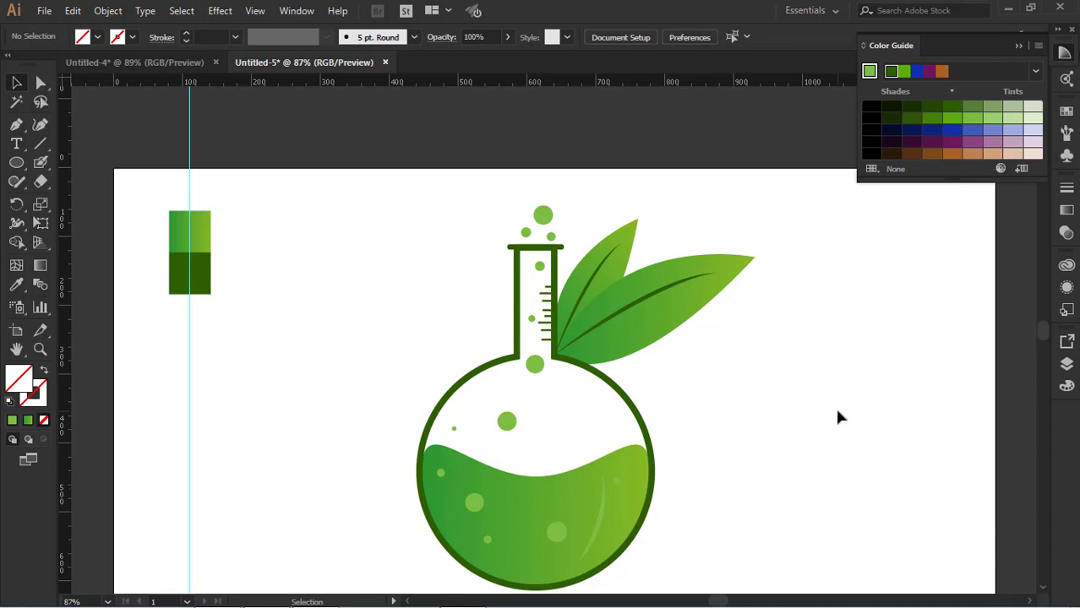
scroll(448, 445, "down", 3)
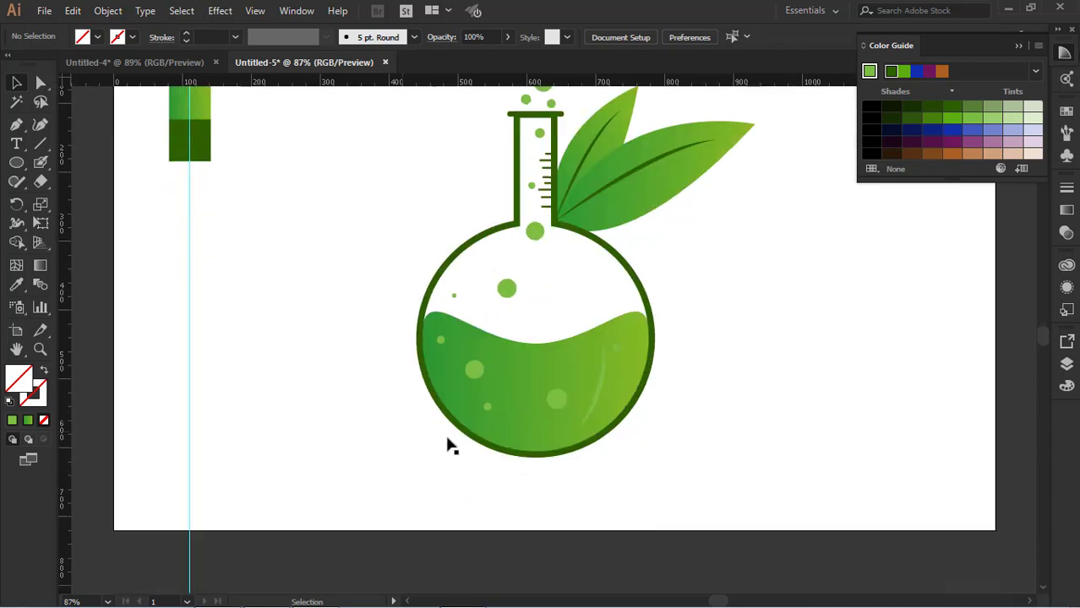
Add the text "Natural Lab" below the flask, scale it to about 390 px wide and move it up close to the flask
left_click(15, 146)
left_click(409, 491)
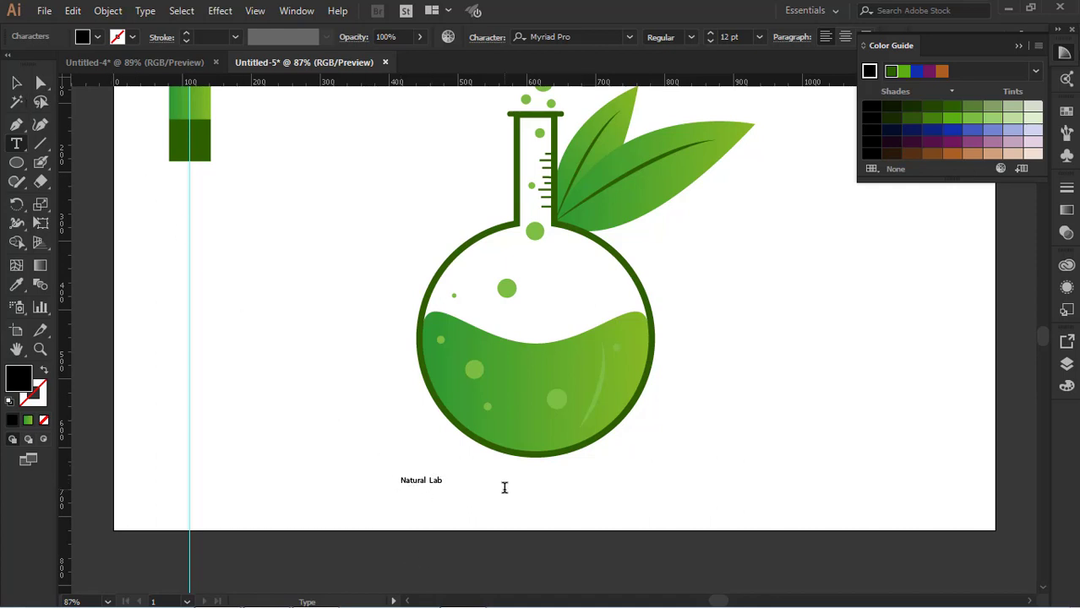
left_click(21, 85)
left_click(441, 482)
left_click_drag(444, 485, 651, 499)
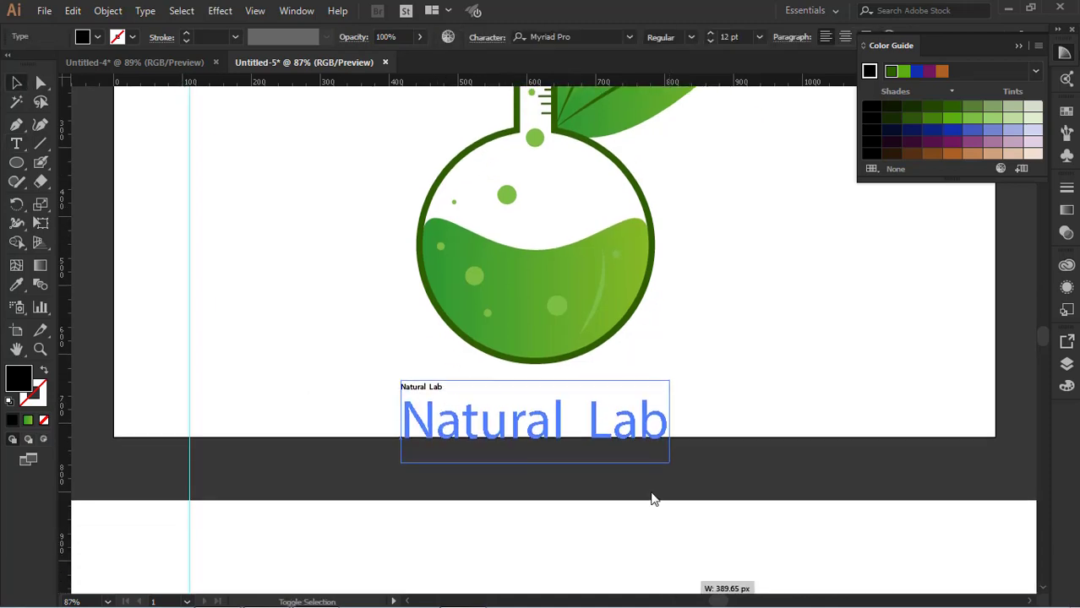
left_click_drag(632, 408, 631, 372)
scroll(632, 371, "up", 4)
Scale the flask group down to about the width of the text, and position it centred above the text
left_click_drag(472, 127, 718, 445)
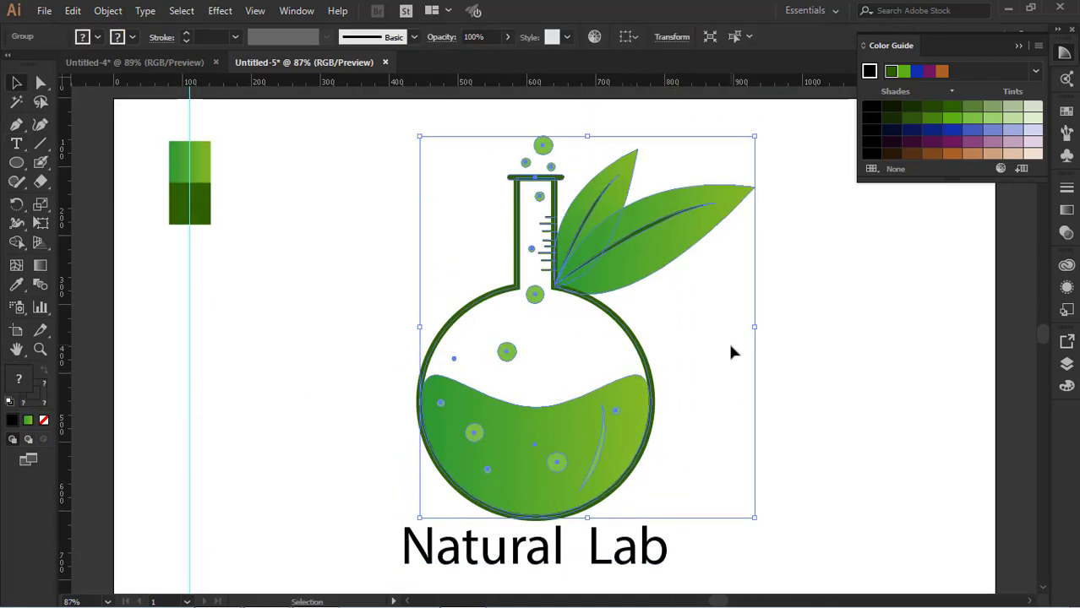
left_click_drag(755, 136, 688, 212)
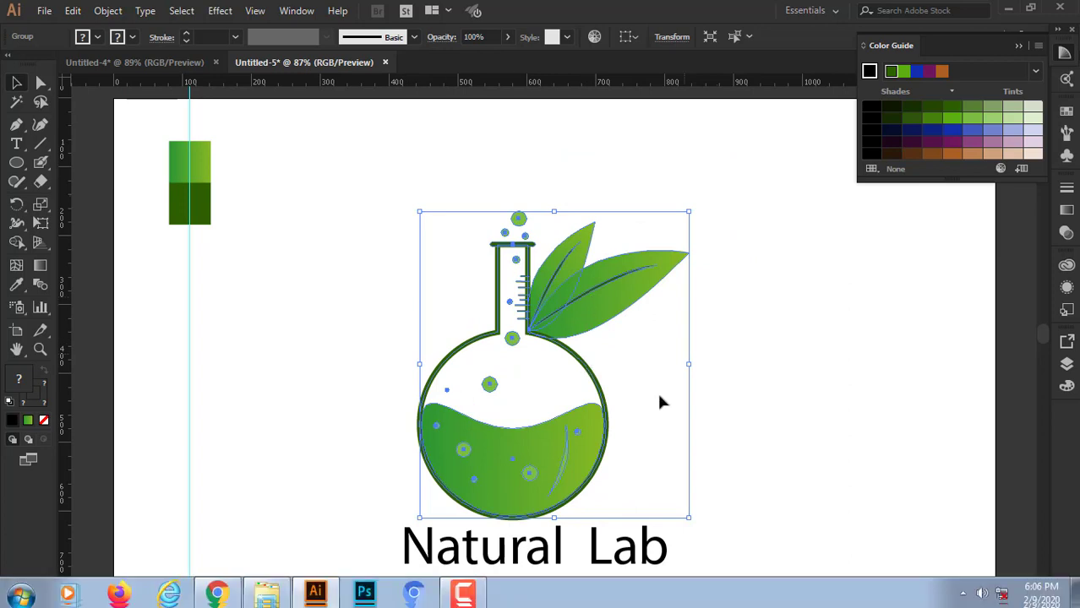
scroll(794, 418, "down", 2)
left_click_drag(556, 296, 556, 294)
left_click_drag(565, 266, 572, 220)
left_click(768, 412)
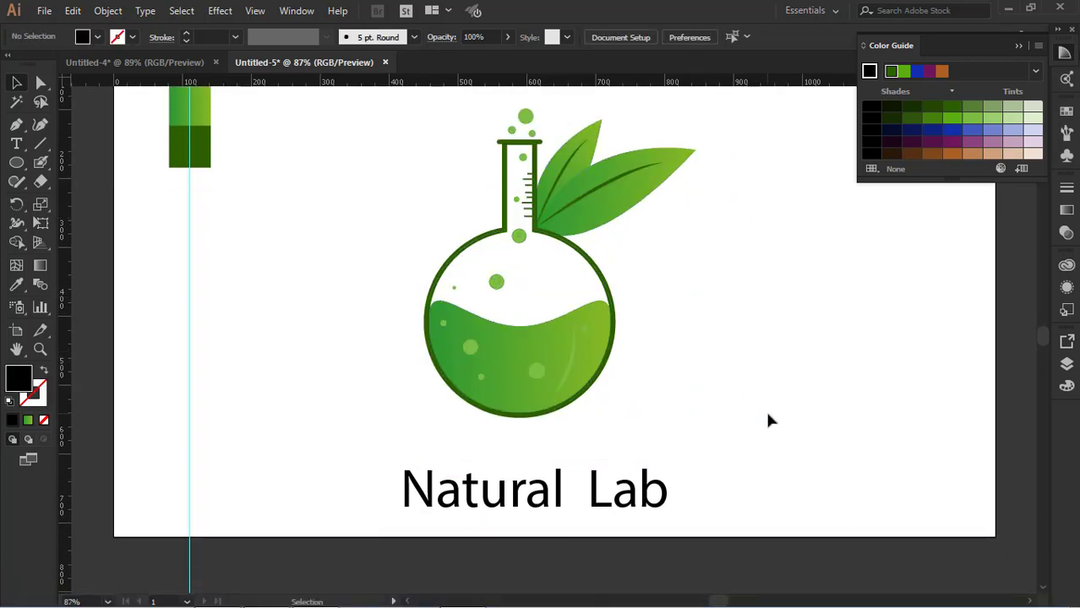
Move the Natural Lab text up so it sits directly beneath the flask
double_click(659, 492)
left_click(17, 83)
left_click(338, 389)
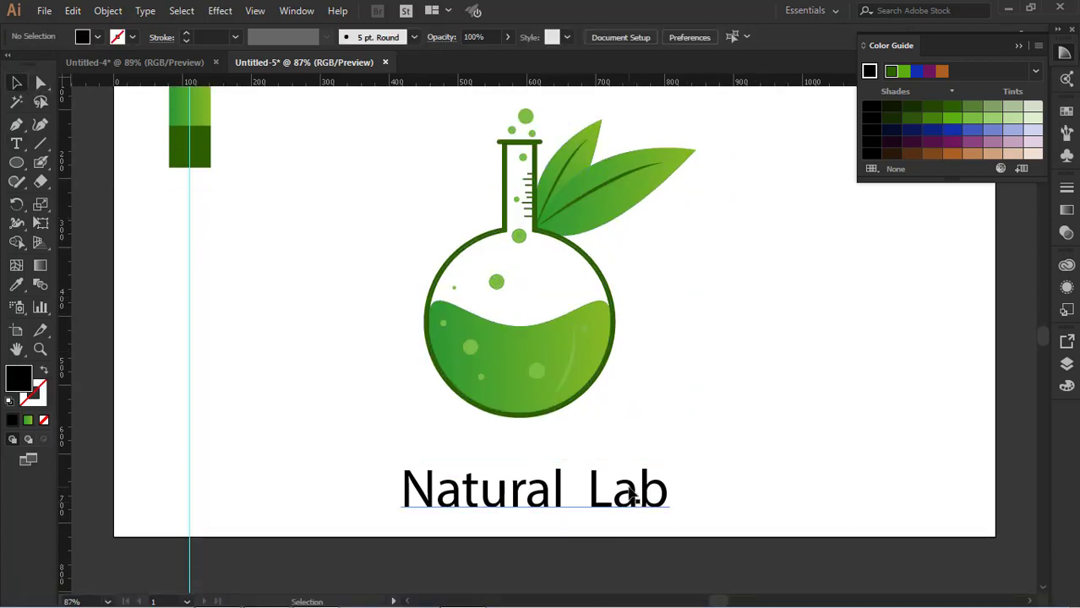
left_click_drag(634, 495, 625, 450)
left_click(729, 369)
Ungroup the logo artwork and set the flask outline's stroke weight to 10 pt
left_click(597, 378)
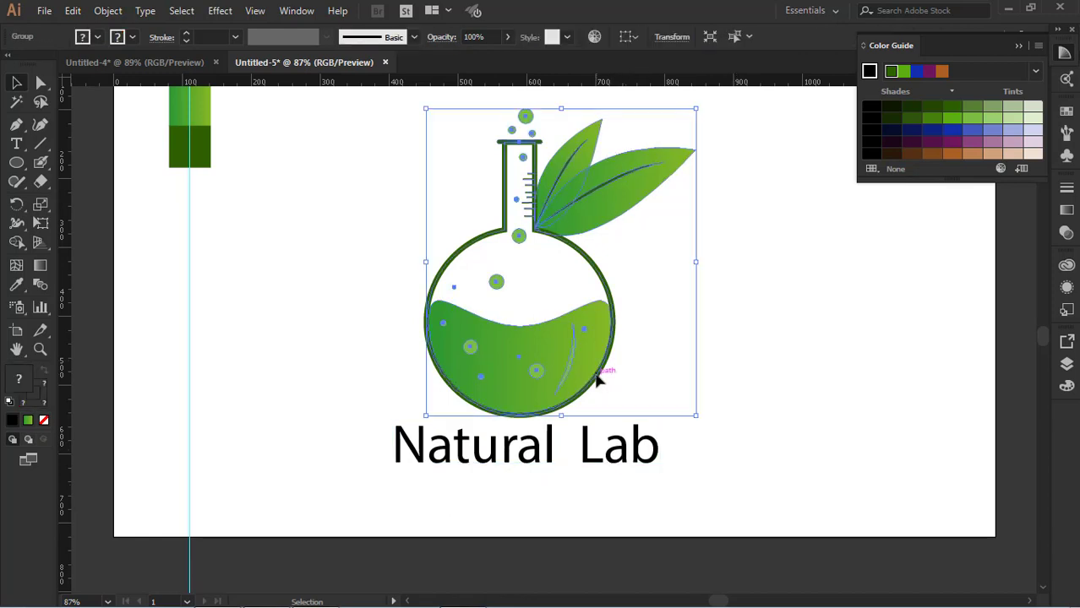
right_click(597, 377)
left_click(657, 252)
left_click(721, 289)
left_click(610, 292)
left_click(235, 37)
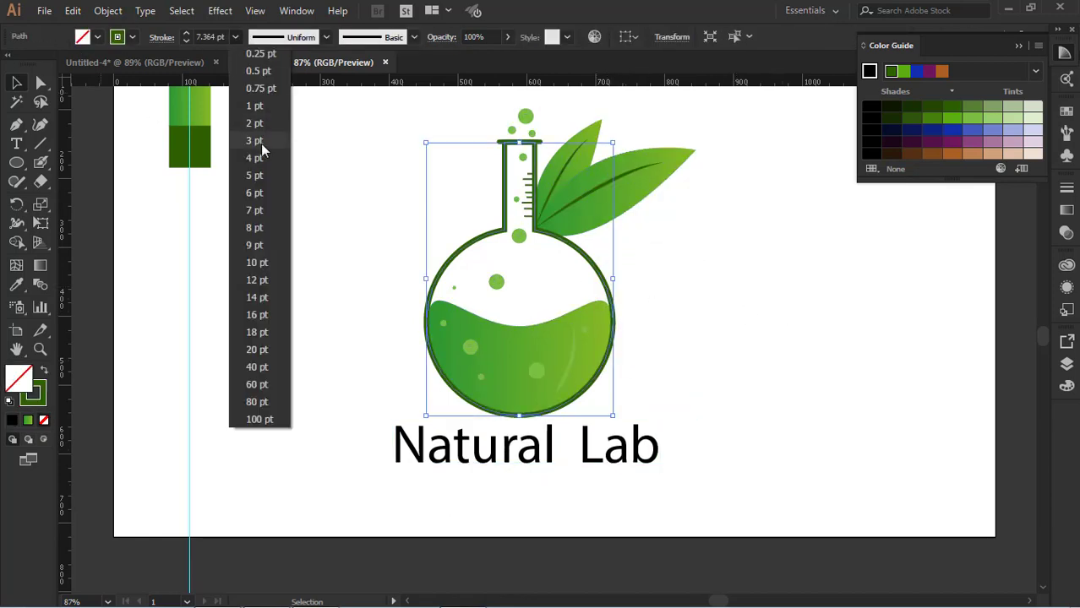
left_click(266, 256)
left_click(726, 374)
Enlarge the Natural Lab text to about 85 pt and recentre it under the flask
left_click(650, 449)
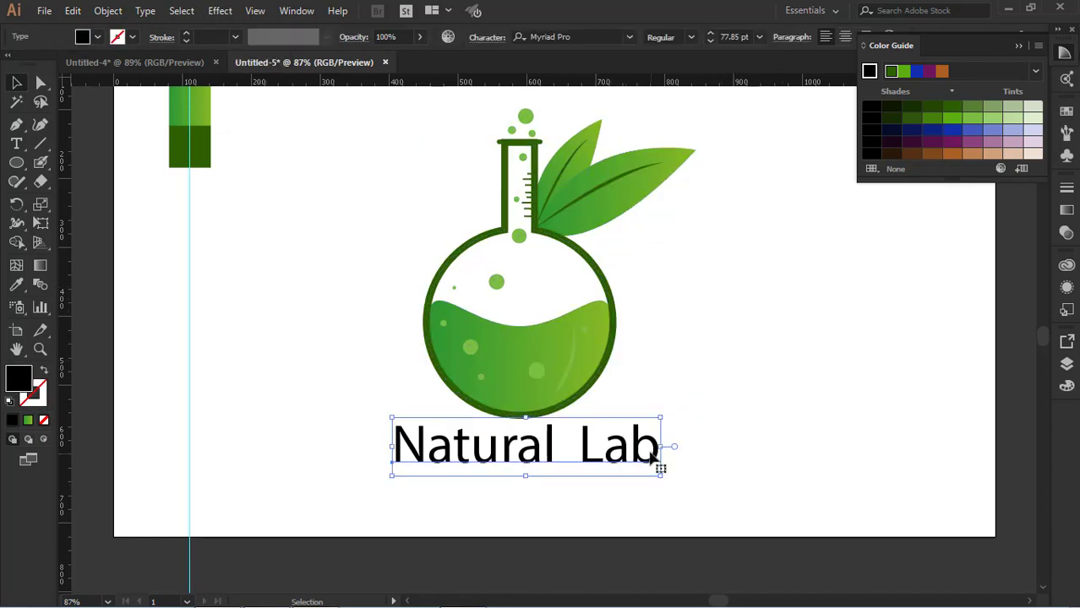
left_click_drag(661, 475, 688, 489)
left_click(746, 462)
left_click_drag(683, 448, 674, 448)
left_click(338, 381)
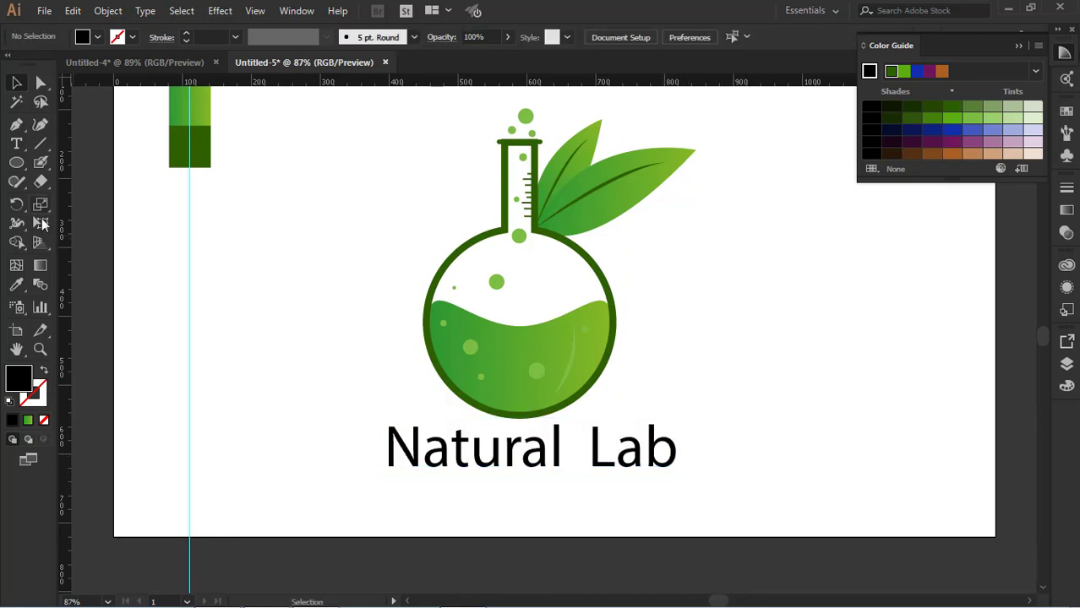
Fill the word "Natural" with the dark green sampled from the swatch square
left_click(16, 143)
left_click_drag(563, 454, 385, 456)
left_click(16, 285)
left_click(200, 142)
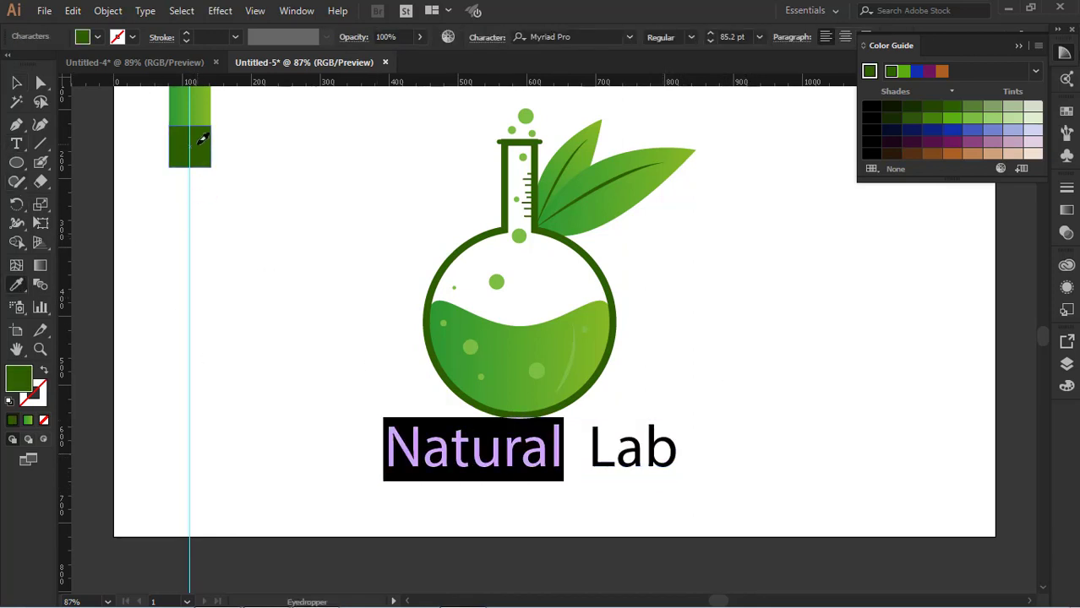
left_click(17, 84)
left_click(530, 486)
left_click(673, 471)
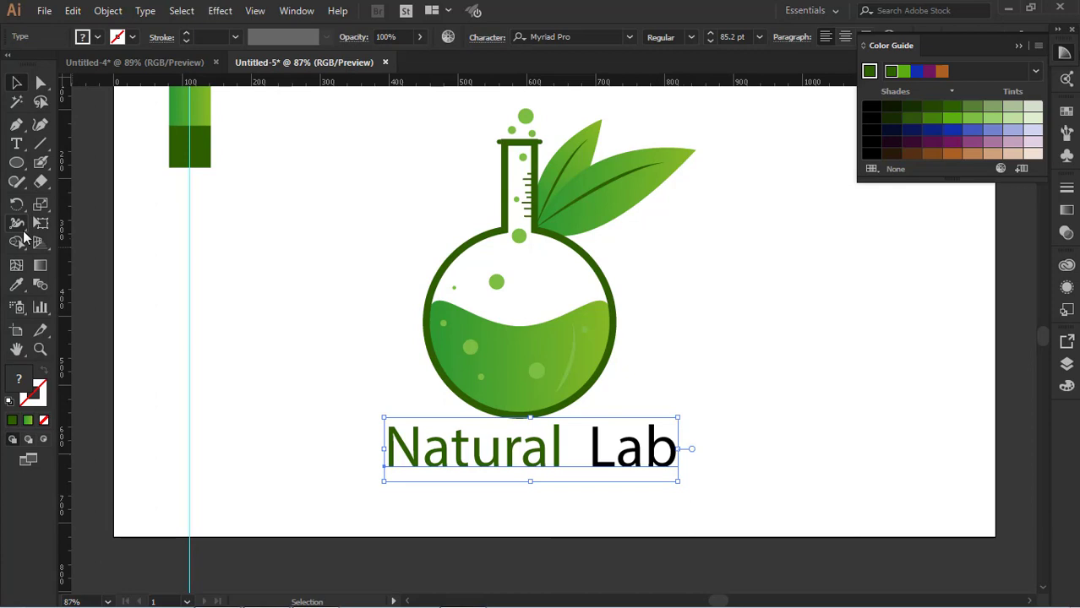
Try to fill the word "Lab" with the green gradient sampled from the liquid
left_click(15, 143)
left_click_drag(591, 446, 687, 439)
left_click(16, 285)
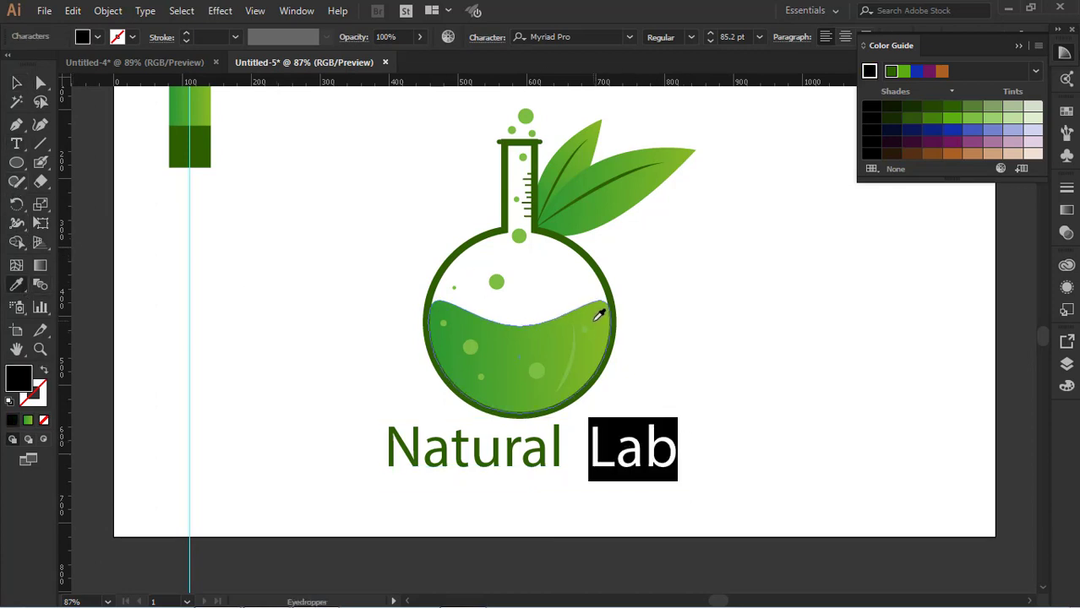
left_click(595, 318)
left_click(17, 84)
left_click(234, 209)
Reselect the word "Lab" and try sampling the liquid's gradient onto it again
left_click(630, 445)
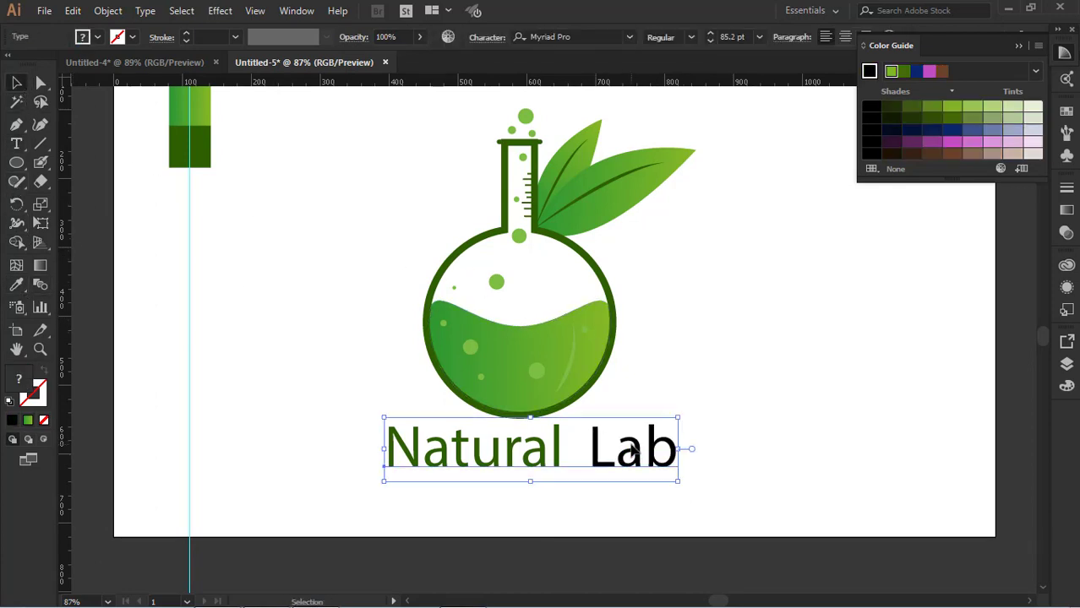
left_click(21, 287)
left_click_drag(581, 452, 670, 448)
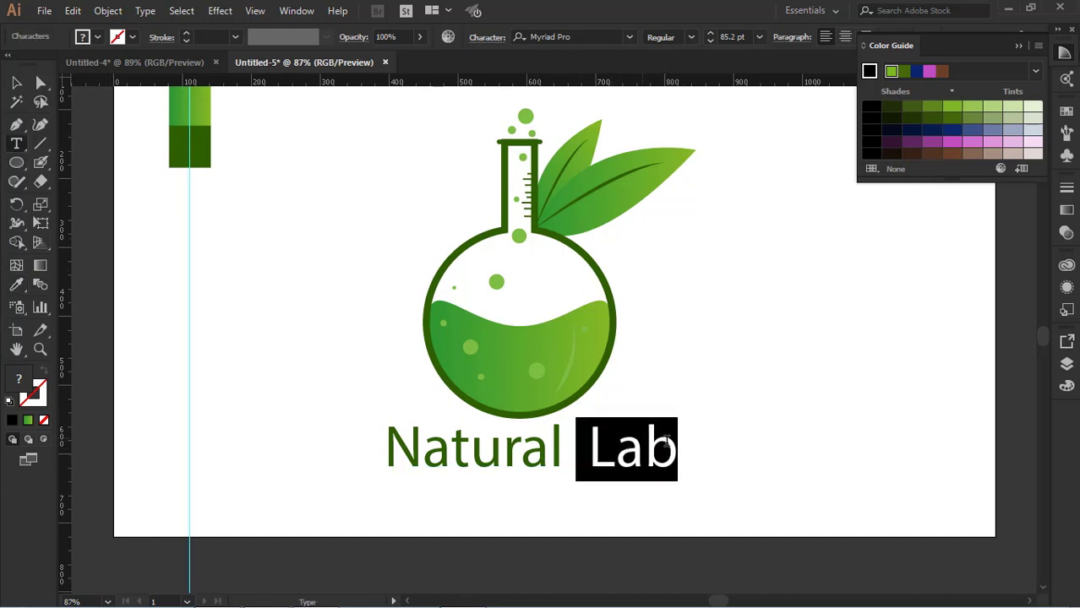
left_click(17, 285)
left_click(598, 307)
left_click(26, 79)
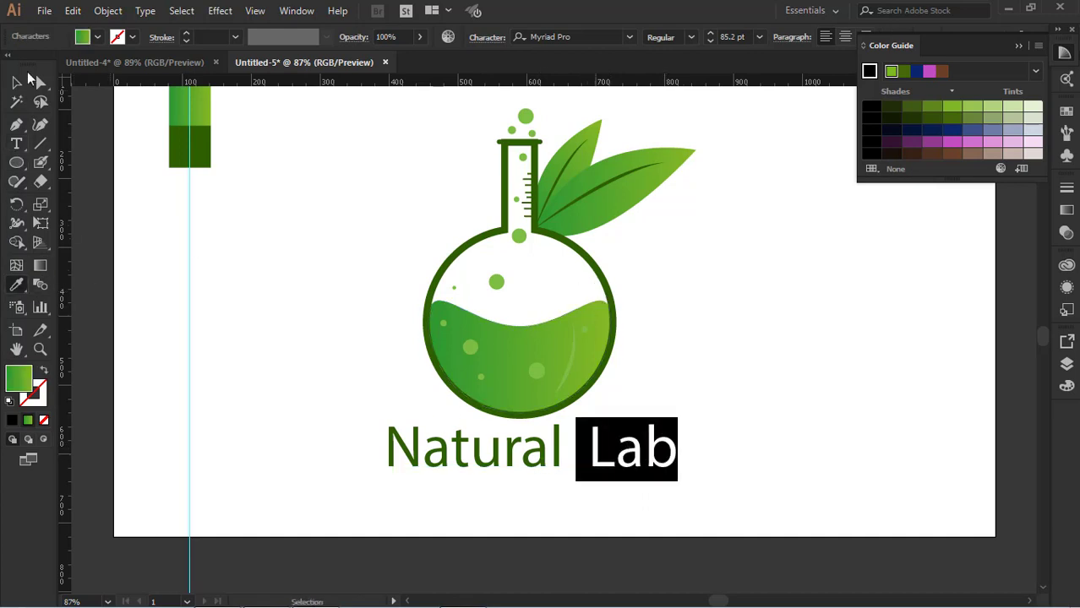
left_click(233, 294)
Try to fill the entire Natural Lab text with the green gradient sampled from the large leaf
left_click(600, 445)
left_click(16, 146)
left_click_drag(388, 449, 676, 449)
left_click(597, 204)
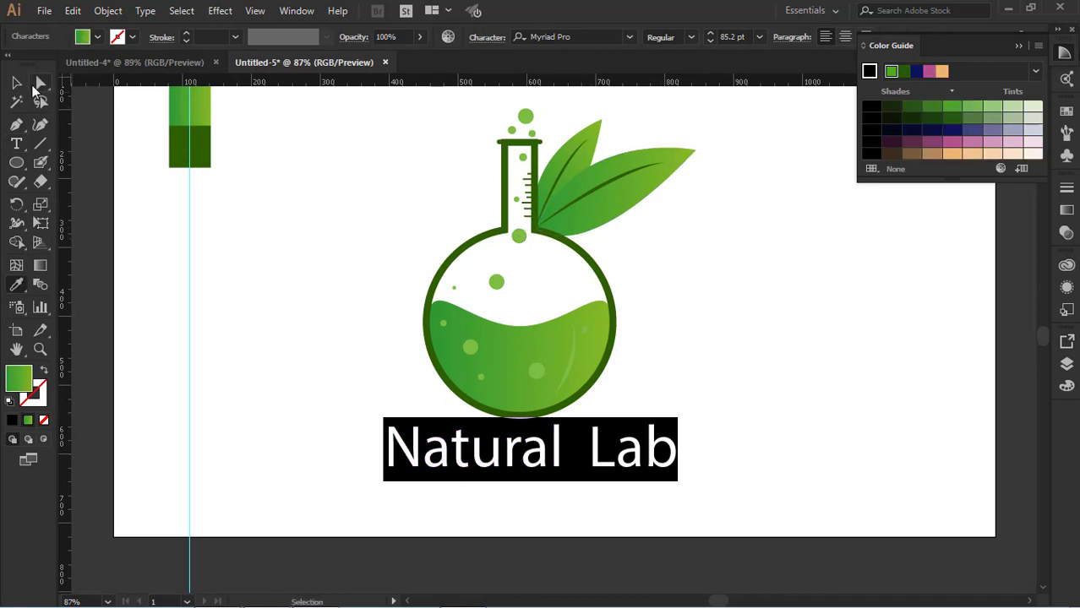
left_click(17, 82)
left_click(245, 275)
Fill the entire Natural Lab text with the dark green sampled from the swatch square
left_click(473, 442)
left_click(16, 285)
left_click(198, 144)
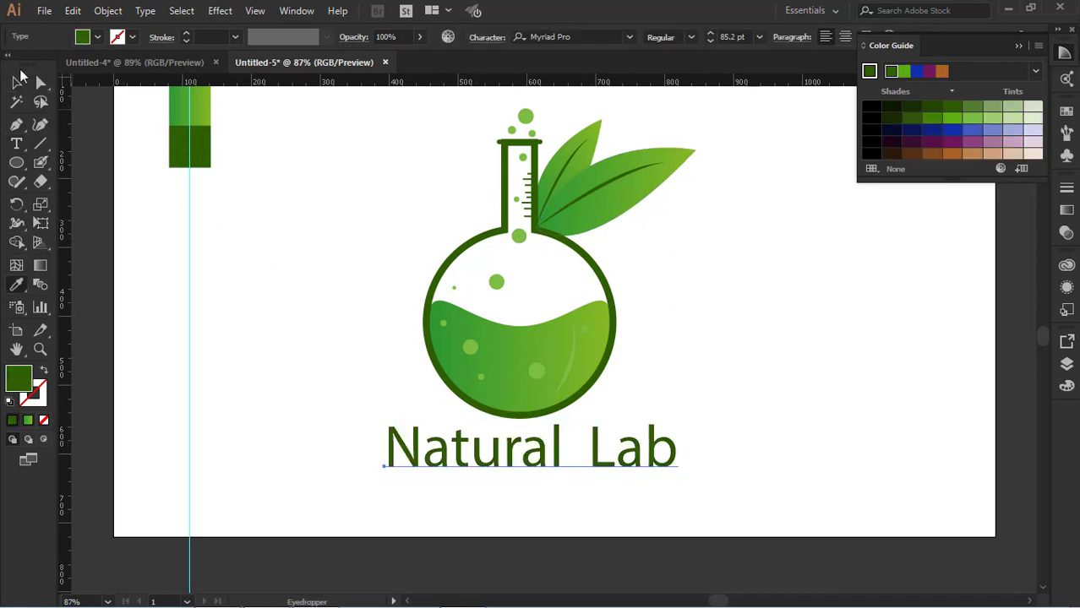
left_click(17, 82)
left_click(357, 330)
Select the graduation ticks in the flask's neck and try stroke weights of 6 pt and 5 pt on them
scroll(358, 329, "up", 3)
scroll(480, 335, "down", 2)
scroll(662, 327, "down", 2)
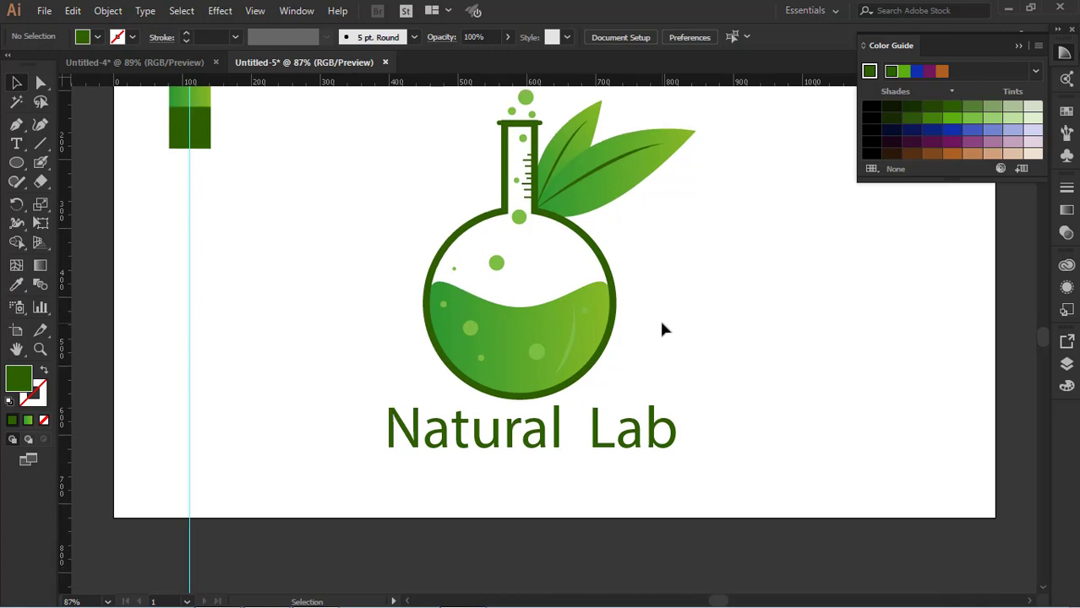
scroll(662, 329, "down", 1)
left_click(528, 148)
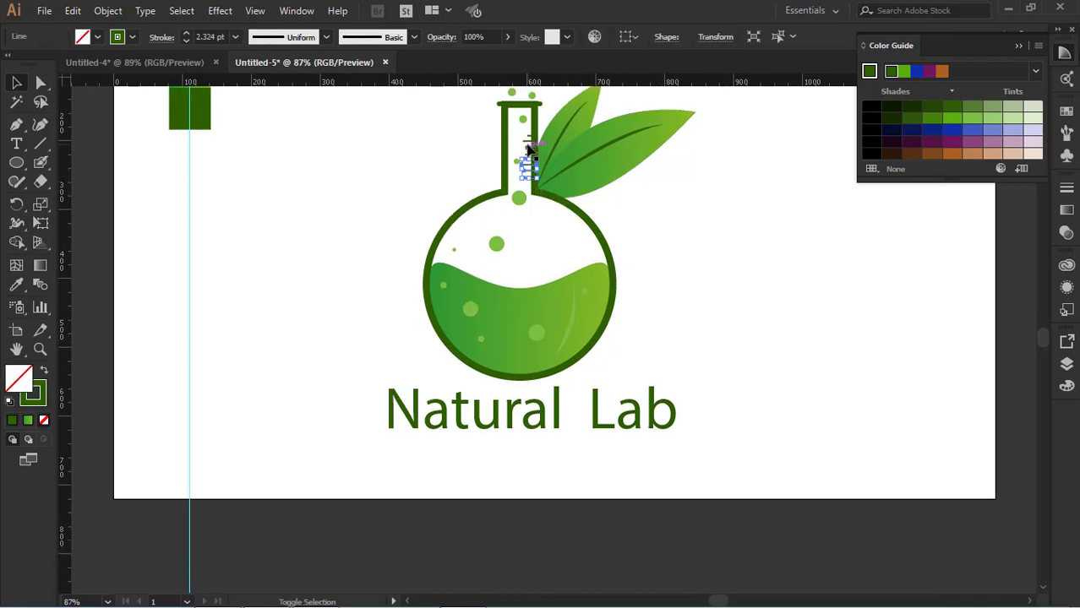
left_click(528, 146, "shift")
left_click(236, 36)
left_click(254, 193)
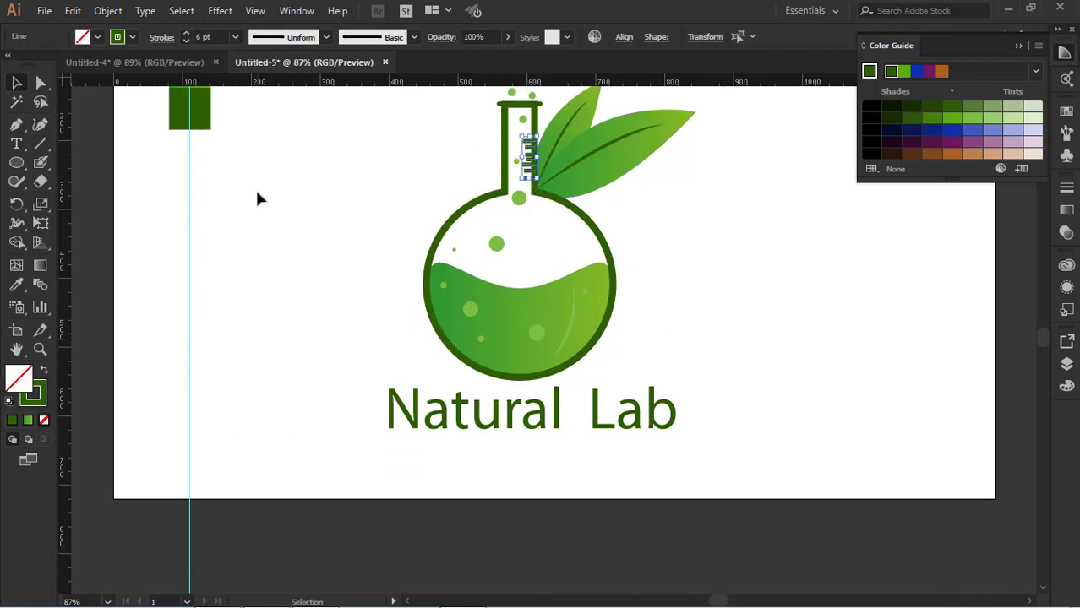
left_click(237, 38)
left_click(255, 175)
left_click(805, 288)
Undo the stroke weight changes on the graduation ticks
scroll(748, 272, "up", 2)
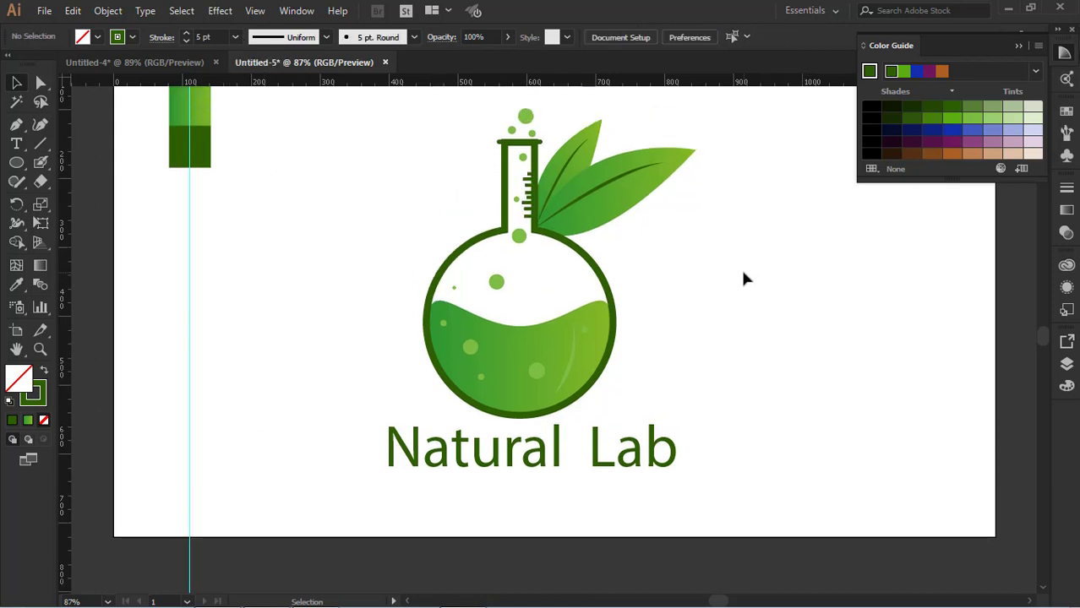
key("ctrl+z")
key("ctrl+z")
left_click(708, 298)
Set the font of the Natural Lab text to News701 BT
scroll(706, 298, "up", 1)
left_click(657, 467)
left_click(576, 36)
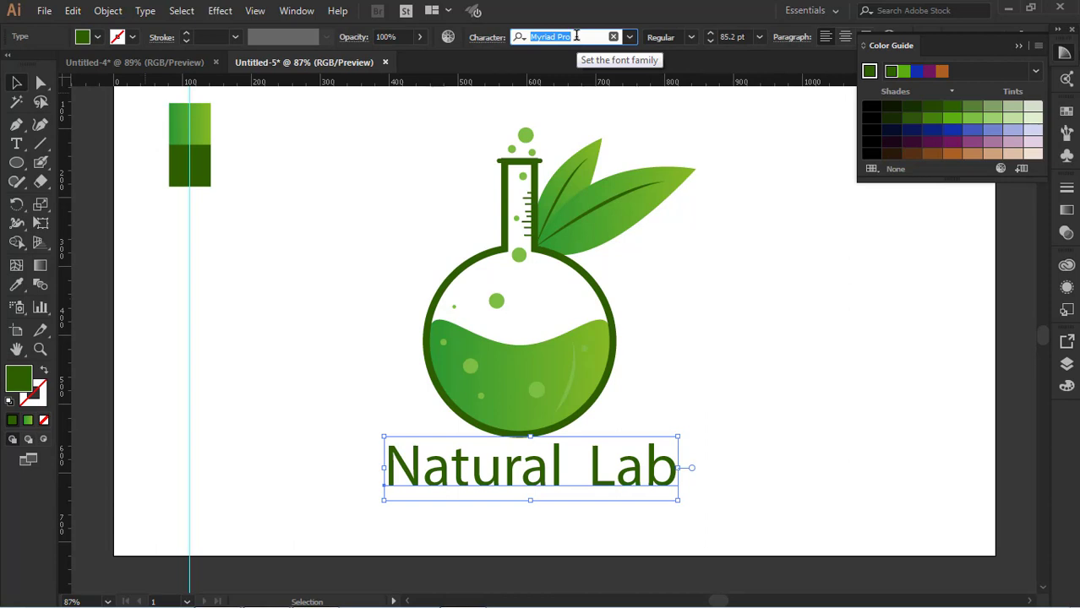
key("Down")
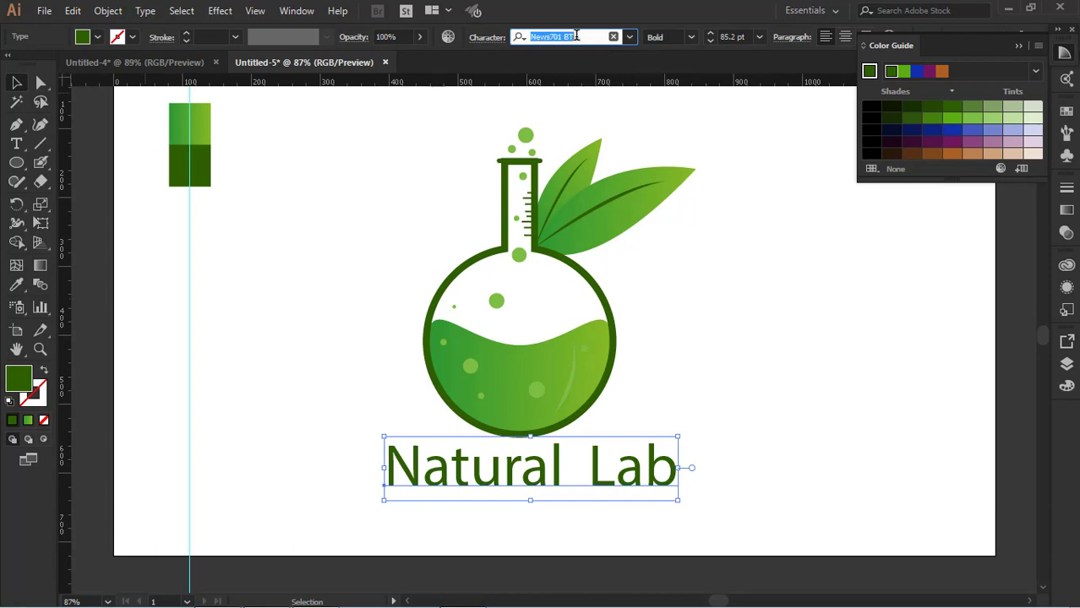
left_click(393, 347)
Compare neighbouring fonts on the Natural Lab text and set it to NewsGoth BT Bold
left_click(548, 467)
left_click(594, 35)
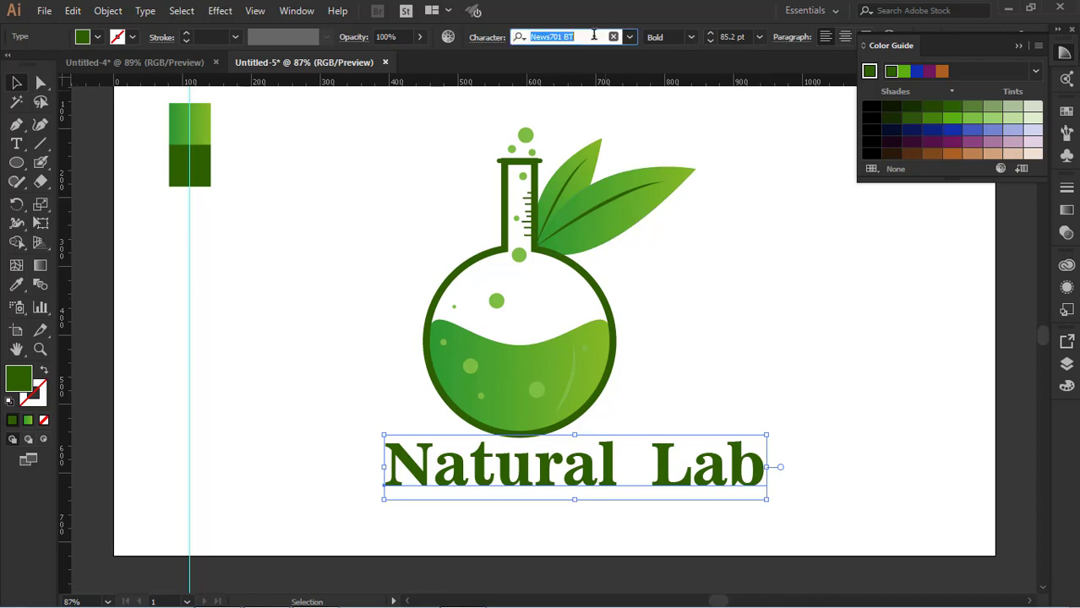
key("Down")
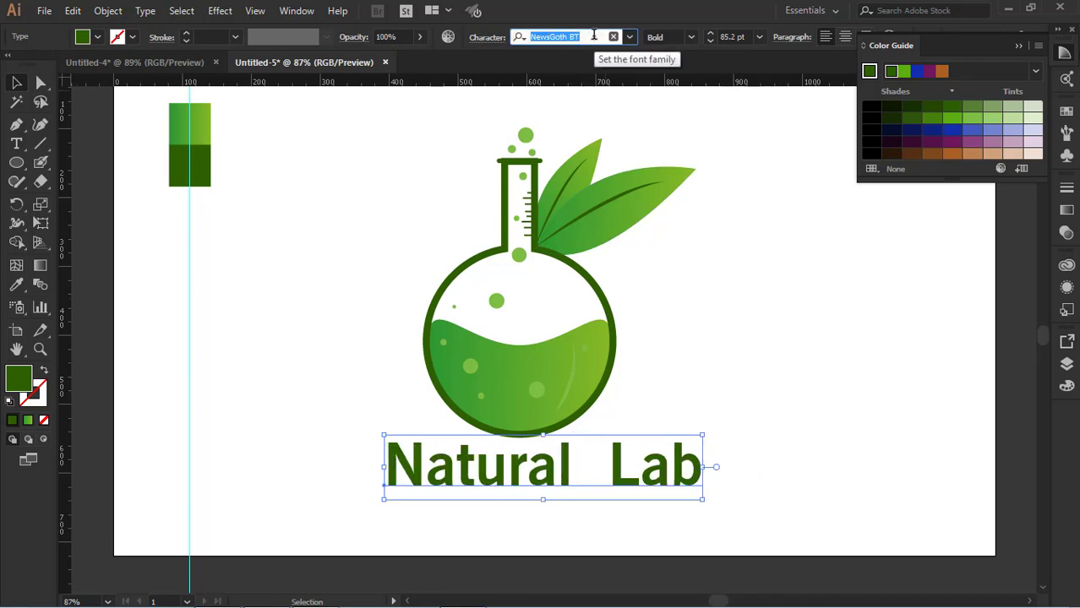
key("Down")
key("Down")
key("Up")
key("Up")
key("Up")
key("Up")
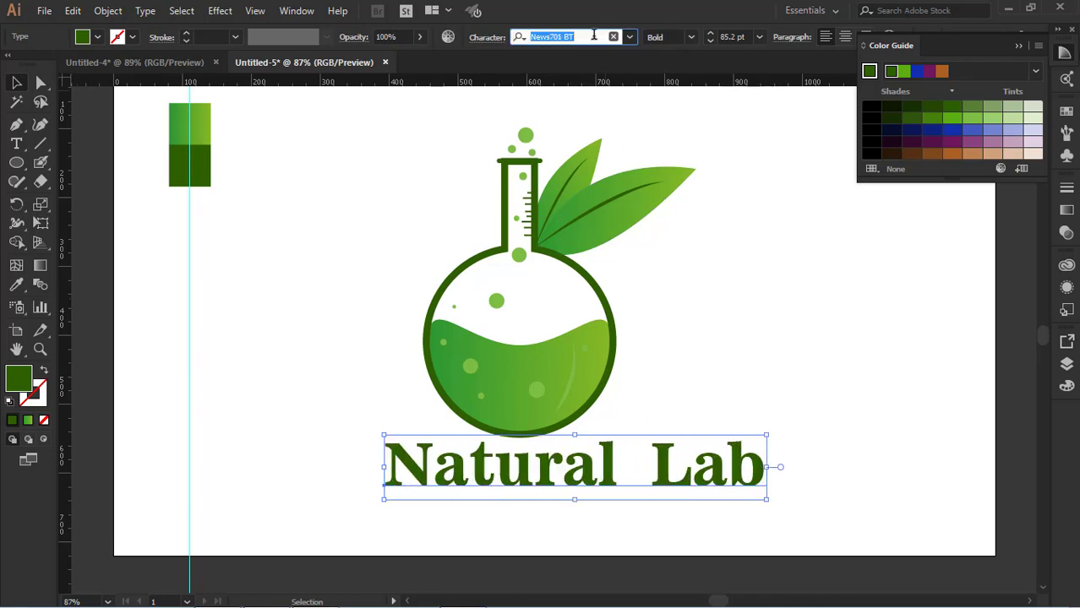
key("Down")
key("Down")
key("Up")
key("Up")
key("Down")
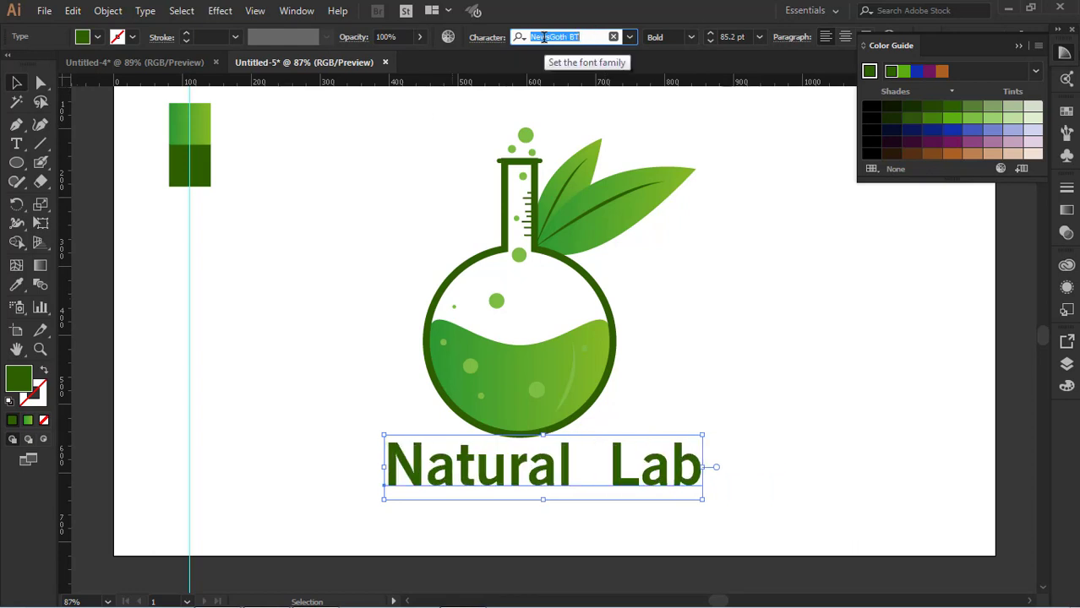
key("Return")
left_click(661, 376)
Reduce the gap between the words Natural and Lab to a single space
left_click(16, 144)
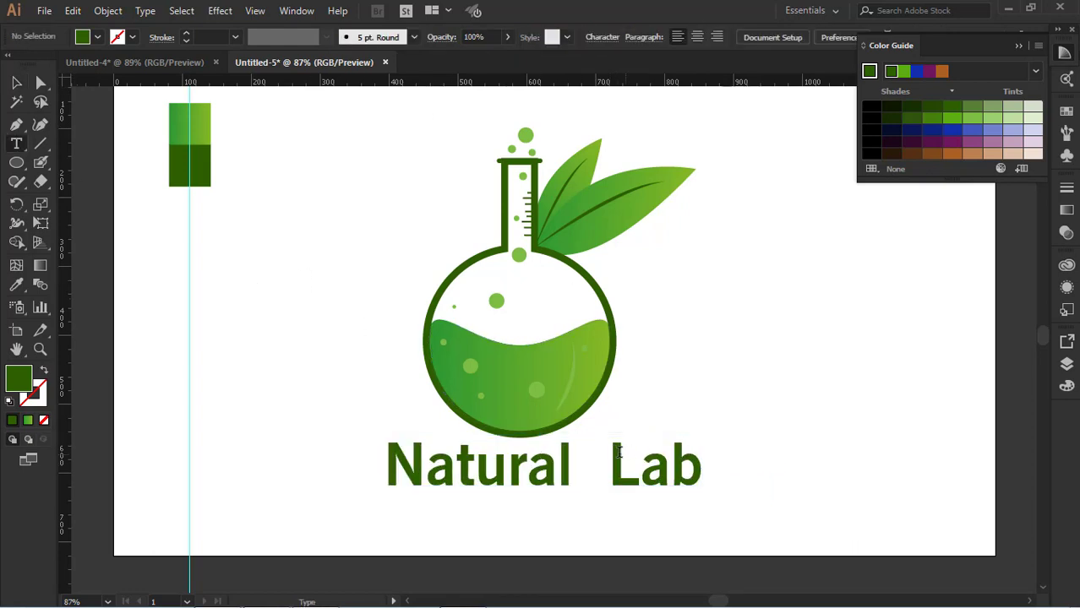
left_click(614, 457)
key("BackSpace")
key("BackSpace")
key("BackSpace")
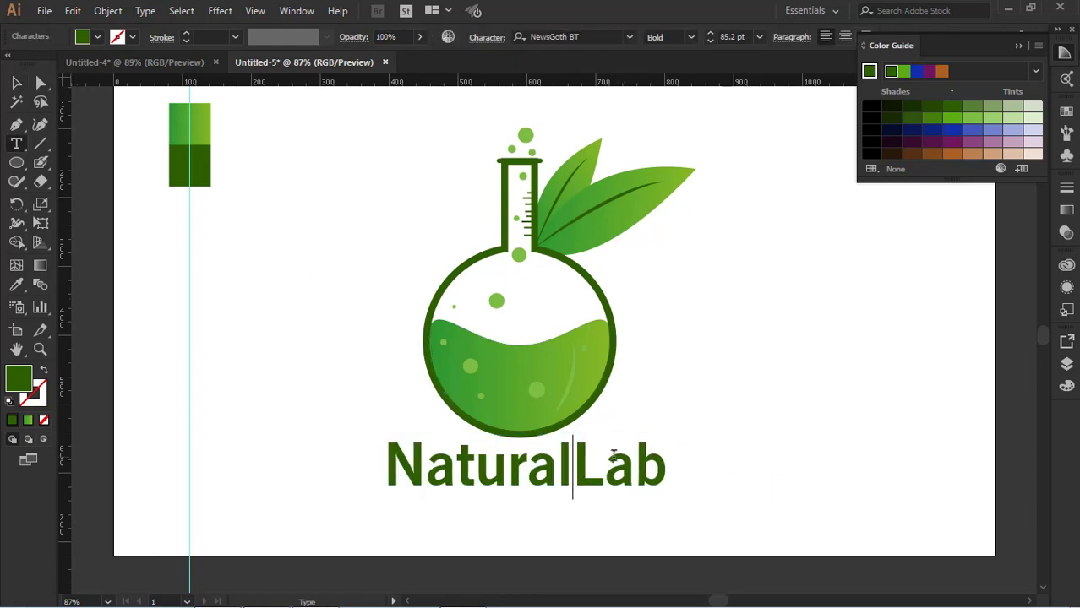
type("l")
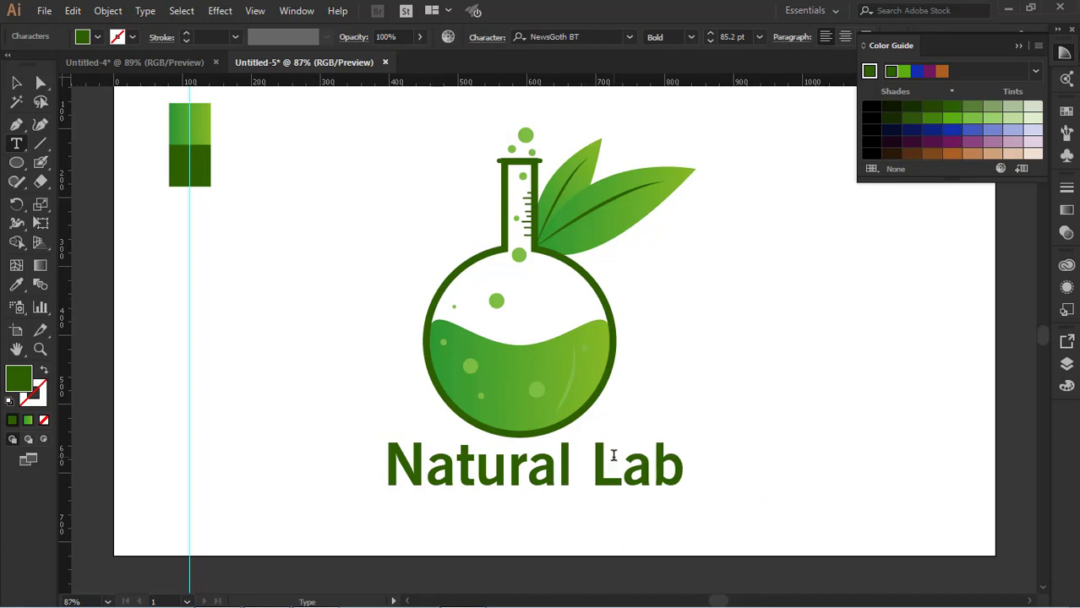
key("BackSpace")
left_click(16, 82)
left_click(312, 245)
Nudge the Natural Lab text sideways to centre it under the flask
left_click(615, 460)
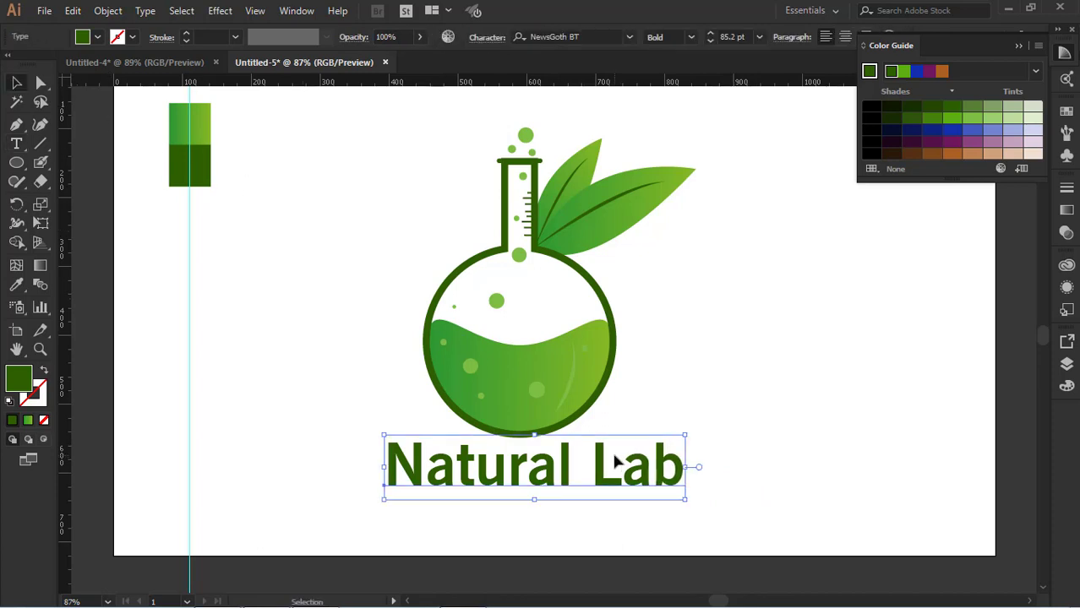
key("shift+Left")
key("shift+Left")
left_click(775, 379)
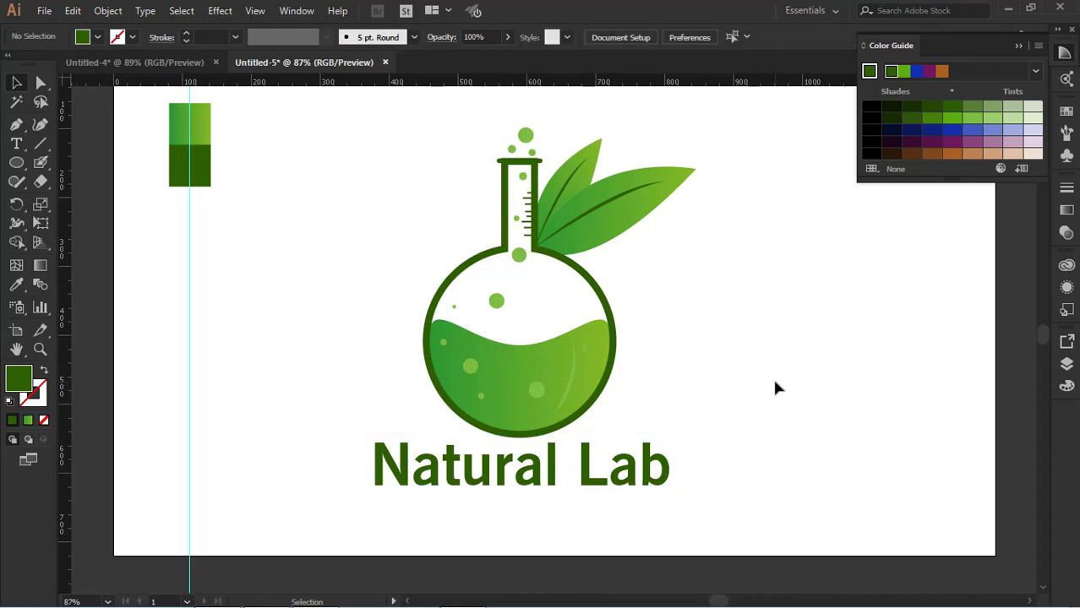
Try to thicken the rounded rim bar on top of the flask's neck
scroll(775, 379, "up", 2)
scroll(739, 361, "down", 1)
left_click_drag(391, 161, 513, 359)
left_click(538, 200)
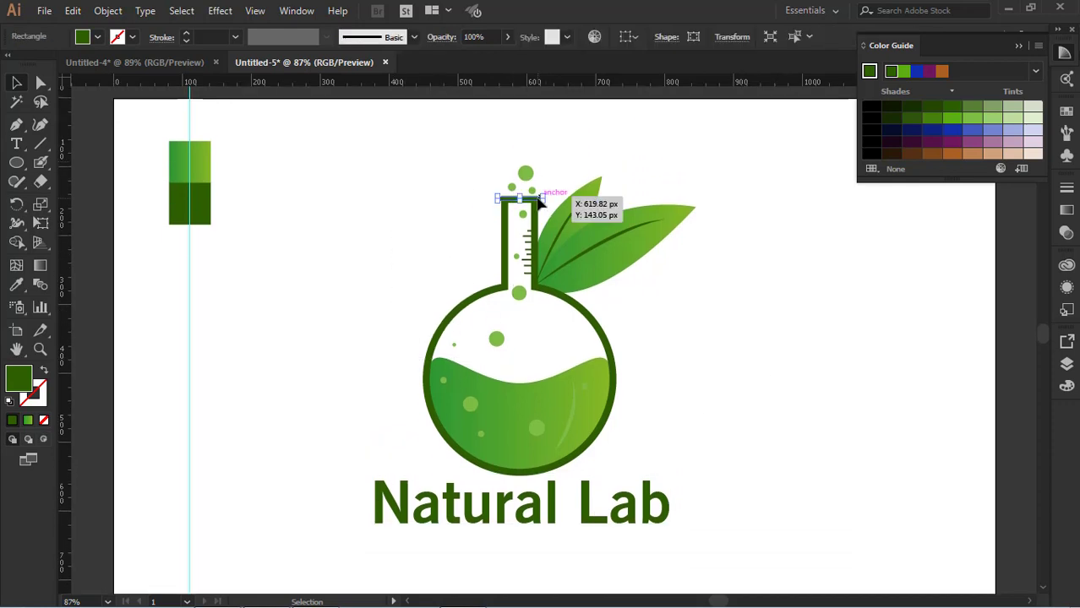
left_click_drag(539, 199, 524, 196)
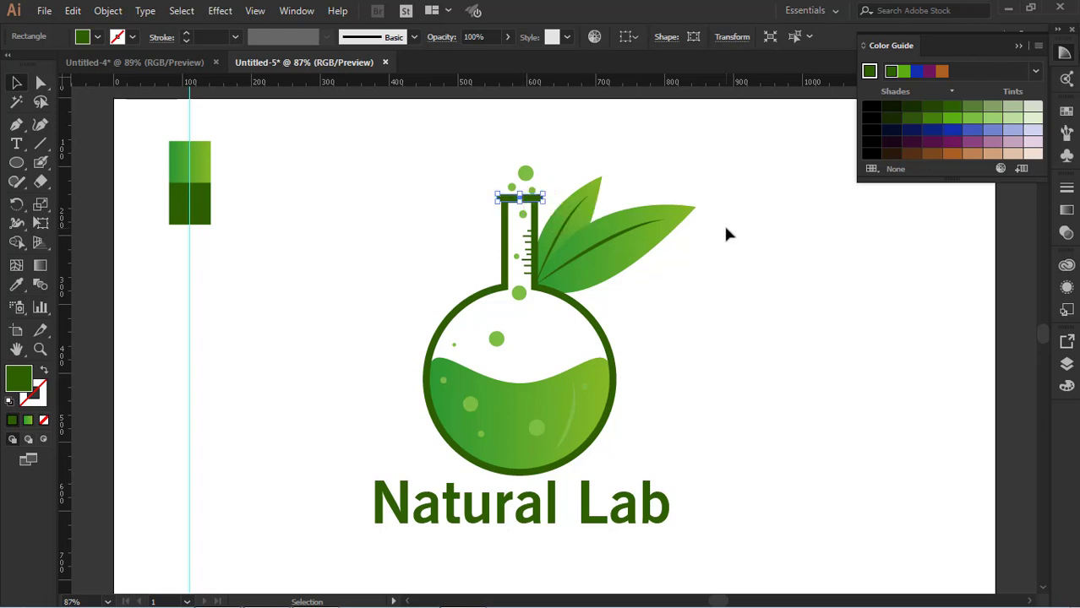
left_click(725, 227)
left_click(533, 191)
left_click(784, 254)
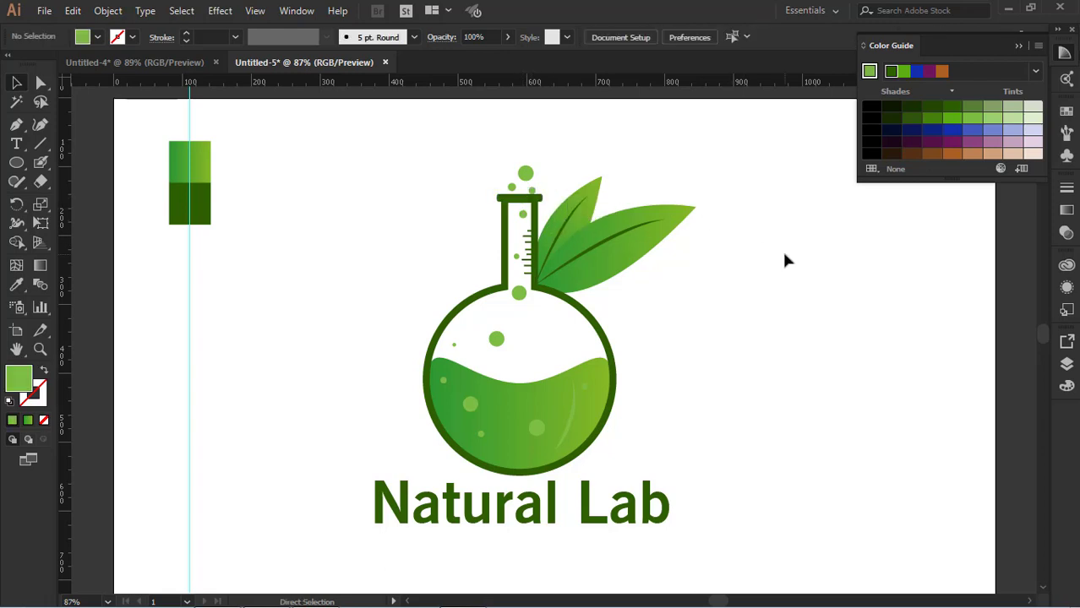
left_click(526, 200)
left_click(794, 343)
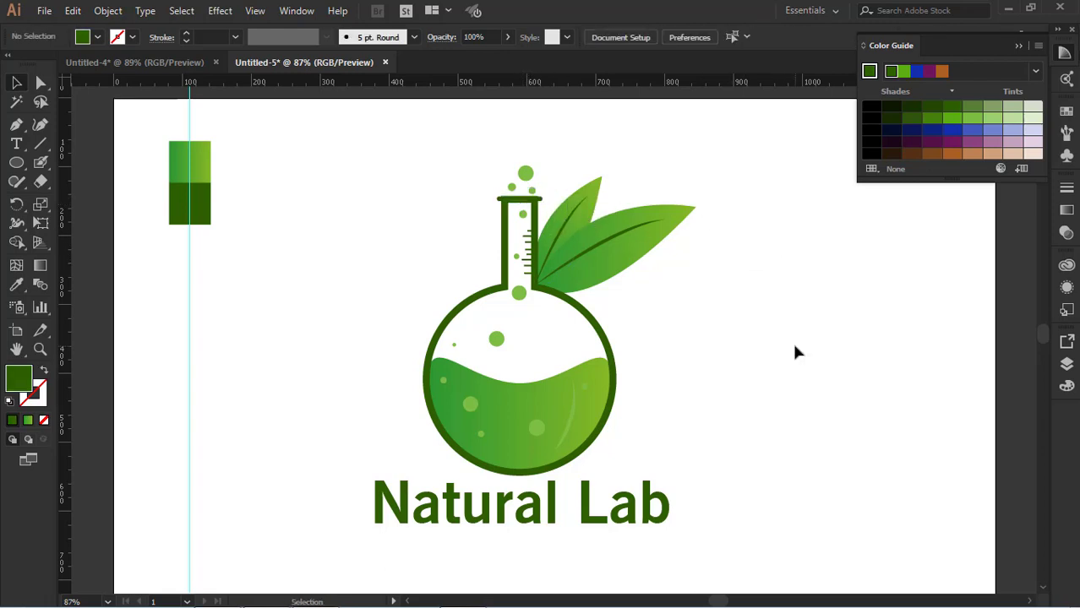
Extend the rim bar upward to the neck's upper edge and downward to the start of the neck opening
left_click(541, 199)
key("ctrl+plus")
key("ctrl+plus")
key("ctrl+plus")
key("ctrl+plus")
key("ctrl+plus")
key("ctrl+plus")
key("ctrl+plus")
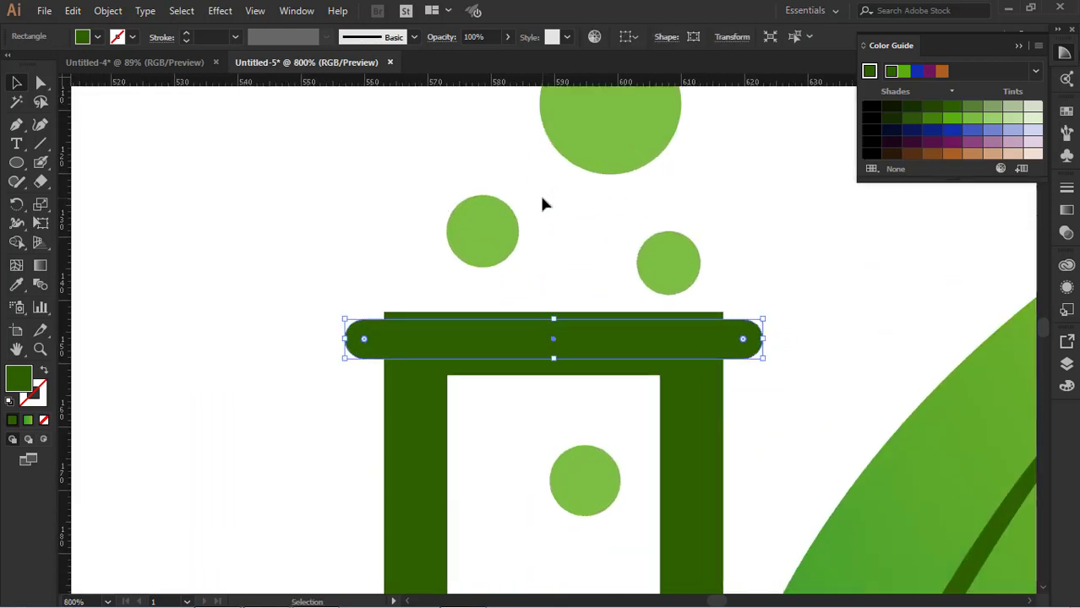
left_click(543, 199)
left_click(712, 331)
left_click_drag(554, 318, 573, 312)
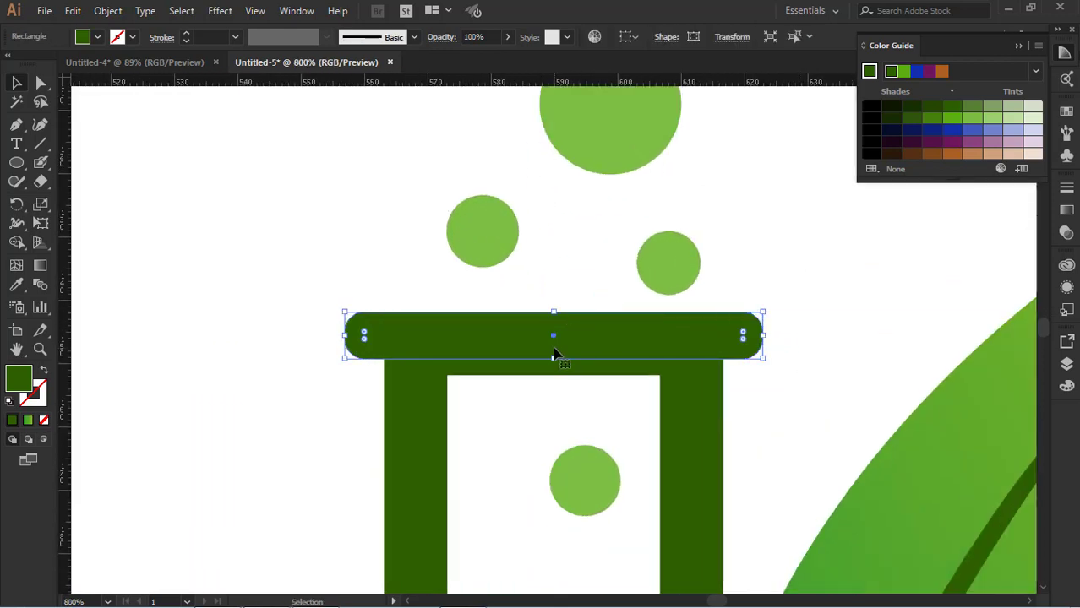
left_click_drag(553, 360, 554, 376)
left_click(762, 384)
left_click(750, 359)
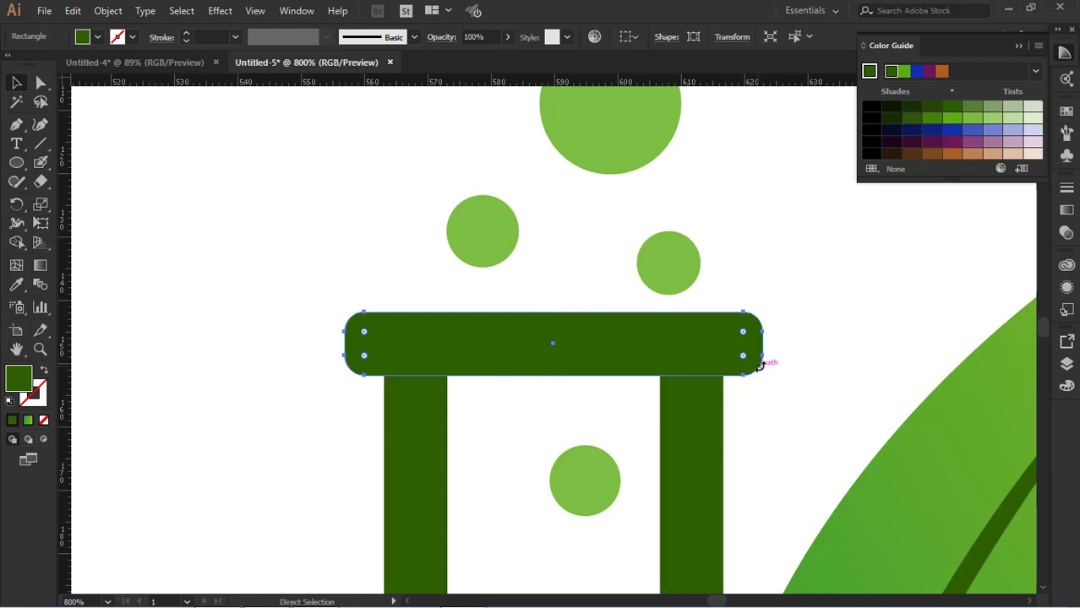
key("ctrl+minus")
key("ctrl+minus")
key("ctrl+minus")
key("ctrl+minus")
key("ctrl+minus")
key("ctrl+minus")
left_click(800, 434)
scroll(800, 434, "down", 1)
scroll(802, 439, "down", 5)
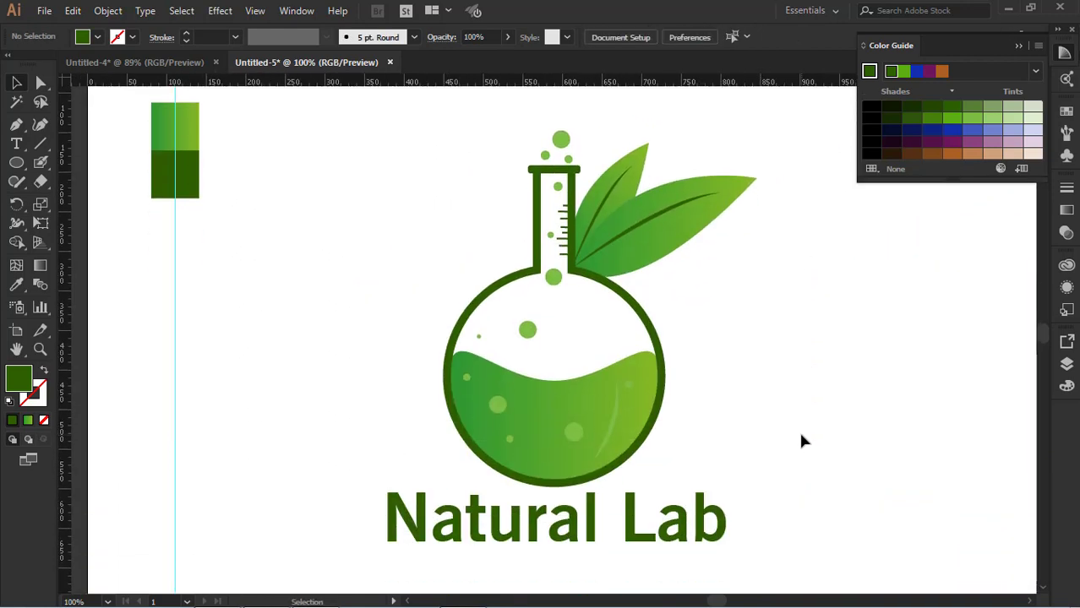
left_click(572, 170)
left_click(43, 82)
left_click_drag(540, 171, 559, 172)
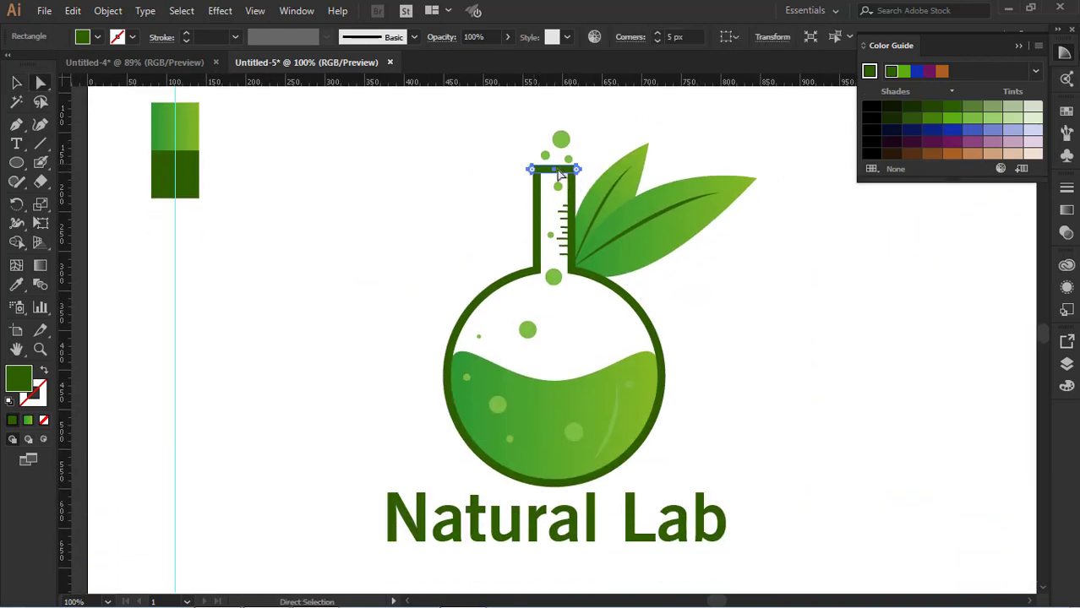
left_click(18, 82)
left_click(729, 272)
Browse further fonts for the Natural Lab text and set it to Oswald Regular
scroll(728, 268, "down", 2)
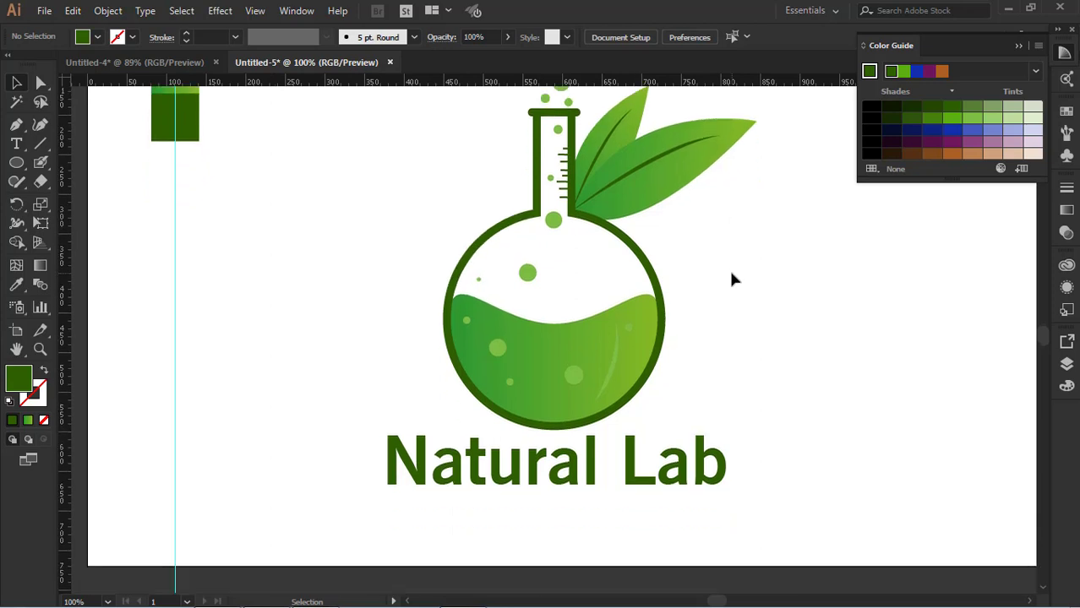
left_click(692, 486)
left_click(613, 38)
key("Down")
key("Down")
key("Down")
key("Down")
key("Down")
key("Down")
key("Down")
key("Down")
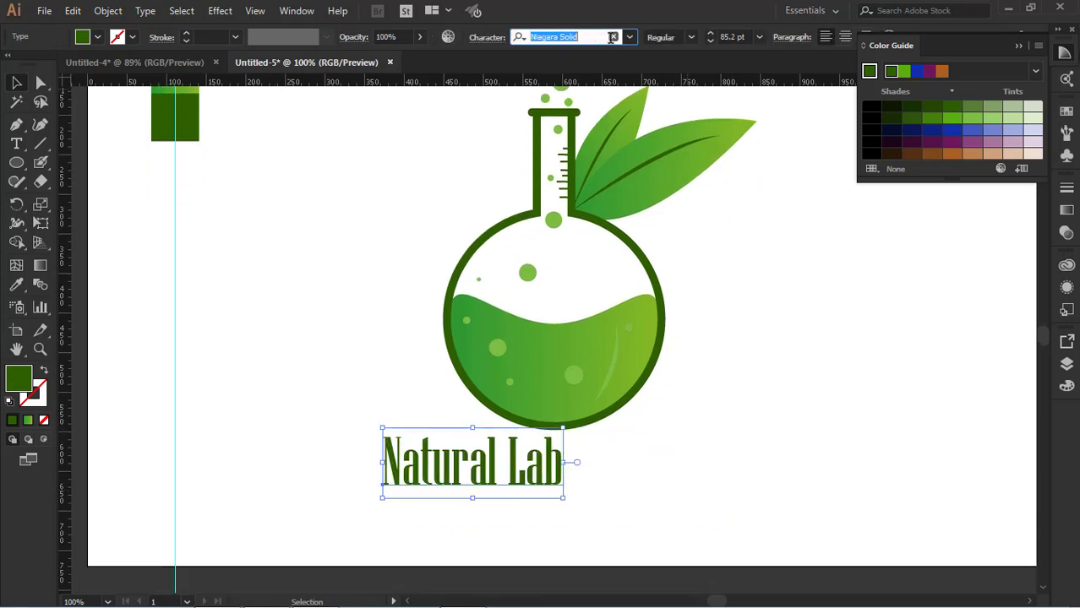
key("Down")
key("Down")
key("Down")
key("Down")
key("Down")
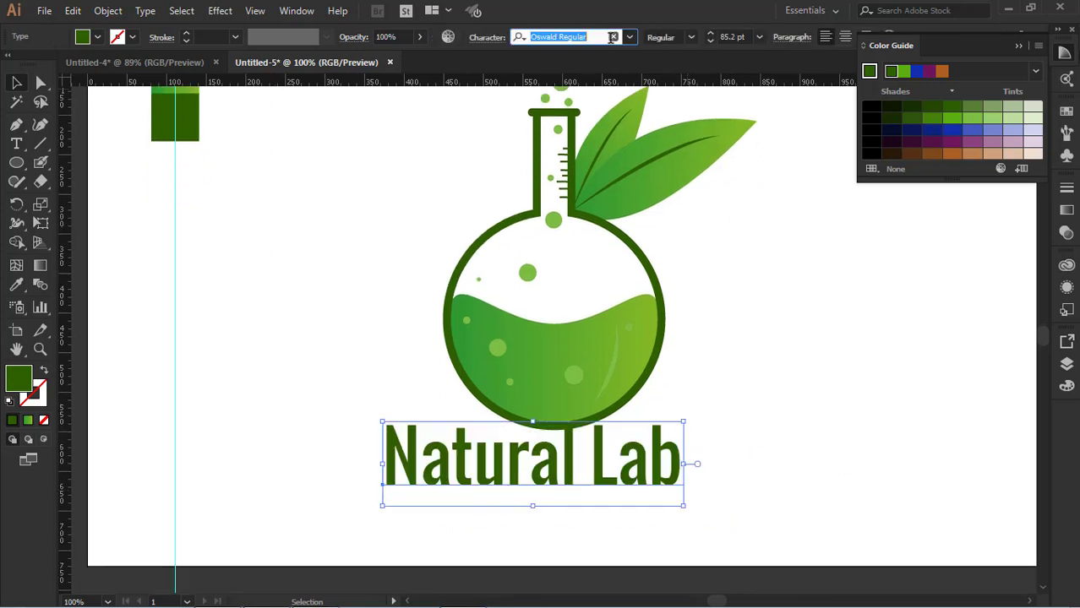
left_click(712, 273)
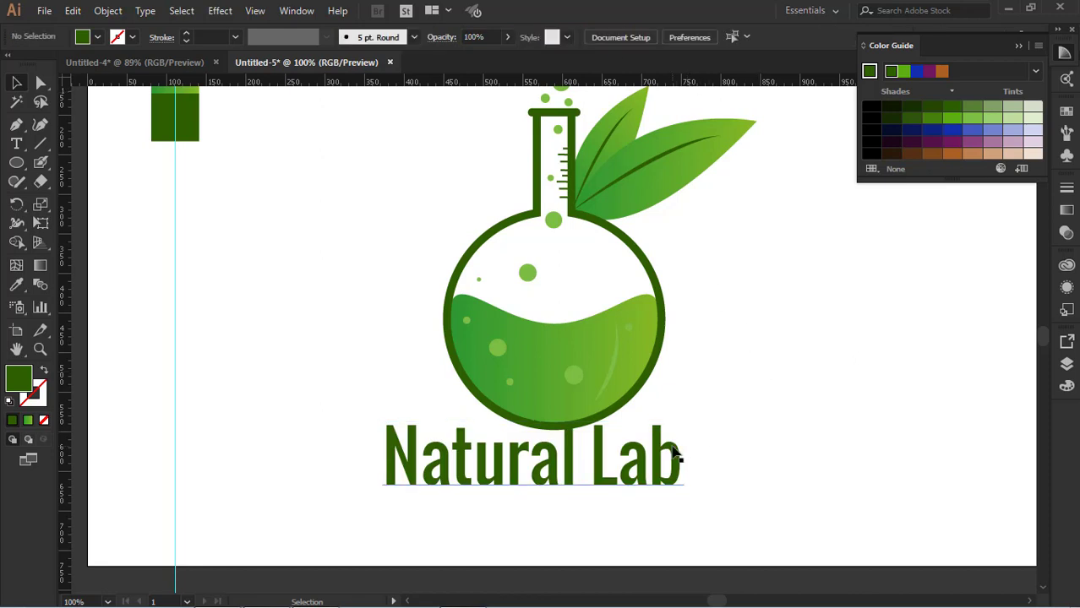
Nudge the Natural Lab text right and slightly down to centre it just beneath the flask
left_click(674, 451)
key("shift+Right")
key("shift+Right")
key("shift+Right")
key("Down")
key("Down")
key("Down")
key("Down")
key("Right")
key("Right")
key("Right")
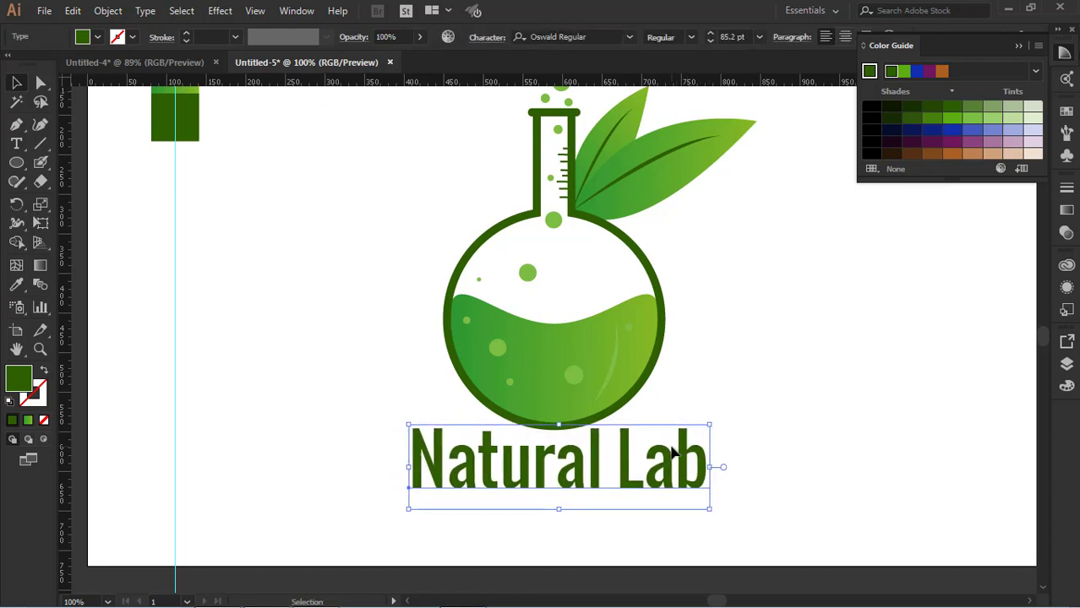
left_click(779, 440)
Add the text "Slogan Here" in black, enlarge it and place it centred below the Natural Lab text
scroll(770, 445, "down", 1)
left_click(24, 145)
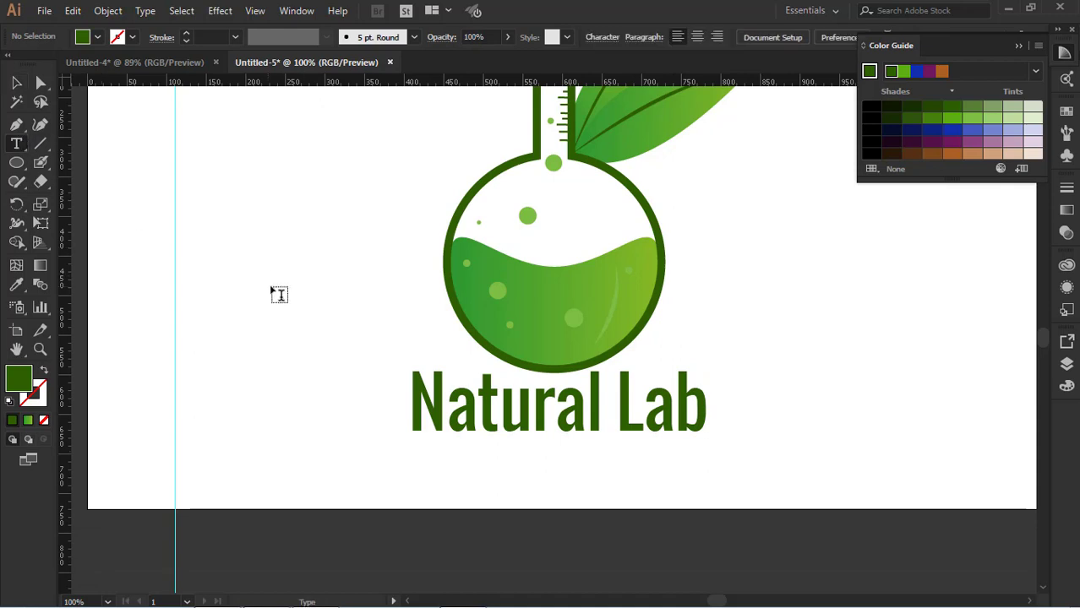
left_click(234, 240)
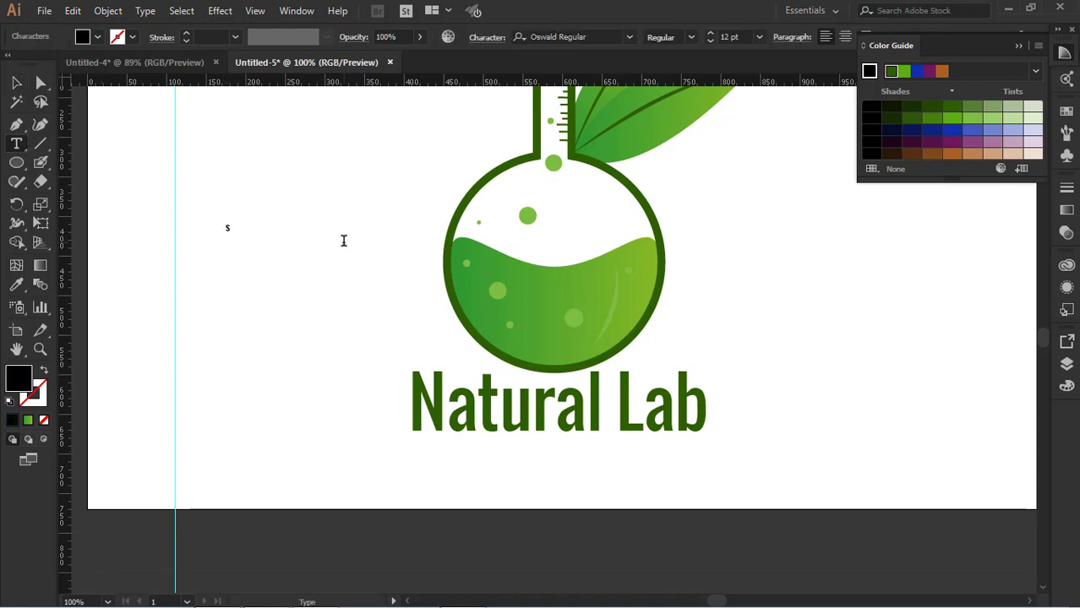
type("slogan Here")
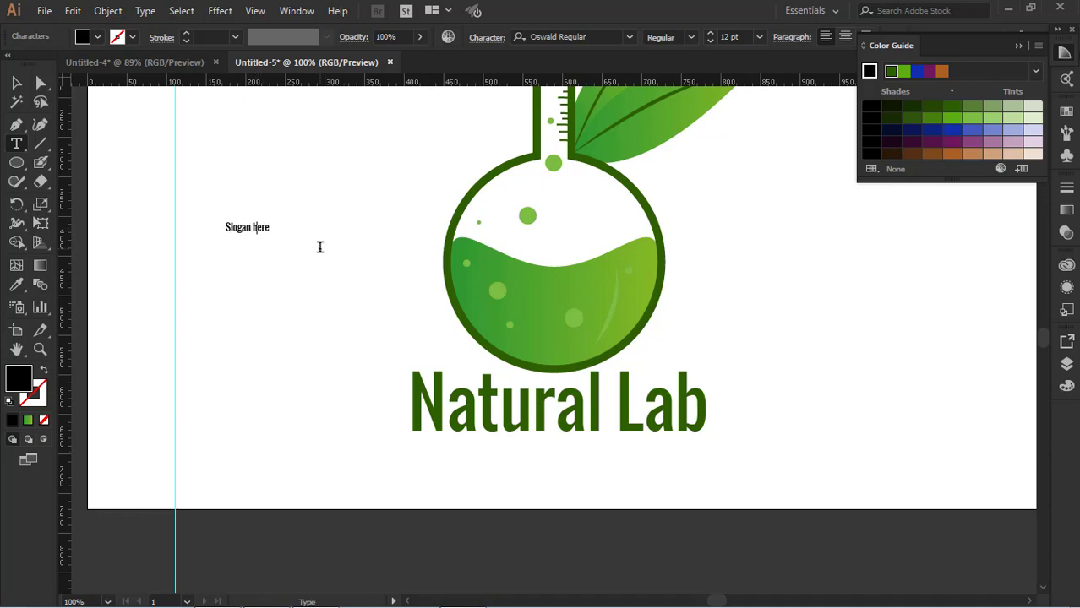
left_click_drag(256, 232, 575, 450)
key("ctrl+shift+a")
left_click(574, 450)
left_click(755, 426)
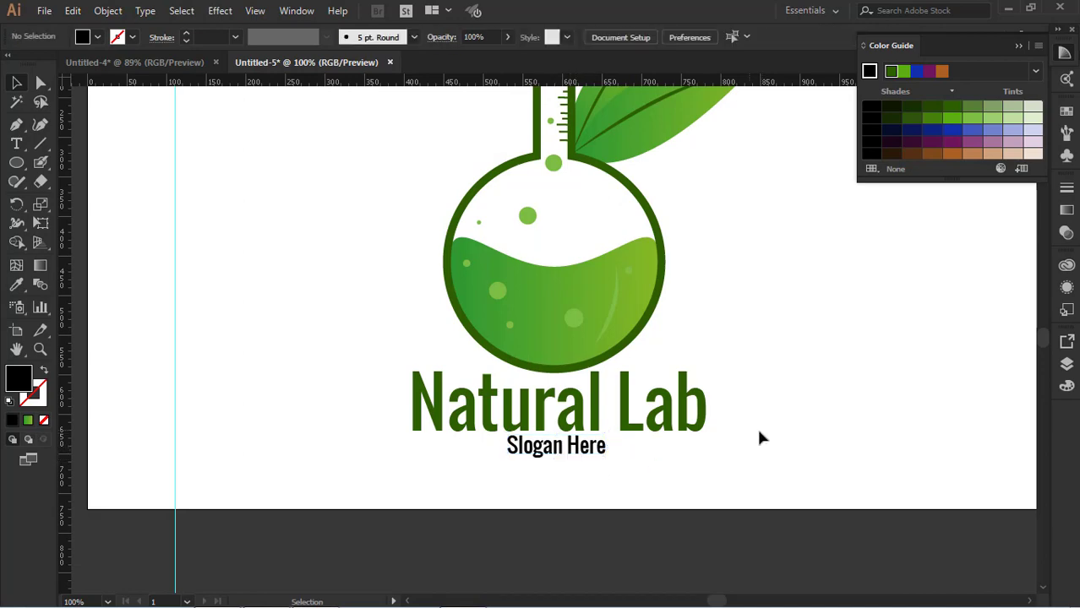
Delete the Slogan Here text below the logo name
scroll(745, 424, "up", 5)
scroll(743, 424, "down", 4)
left_click(593, 469)
key("Delete")
Check the whole flask, leaves and text composition, and view the artboard in full-screen mode
scroll(631, 475, "up", 4)
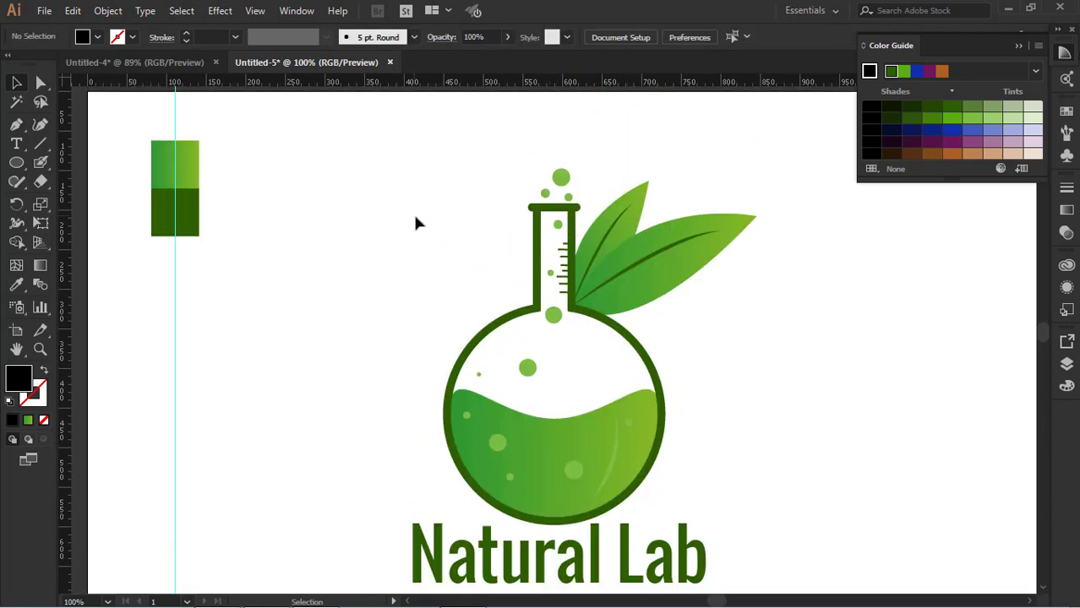
left_click_drag(400, 202, 793, 589)
scroll(821, 444, "down", 4)
left_click(821, 445)
scroll(821, 444, "up", 5)
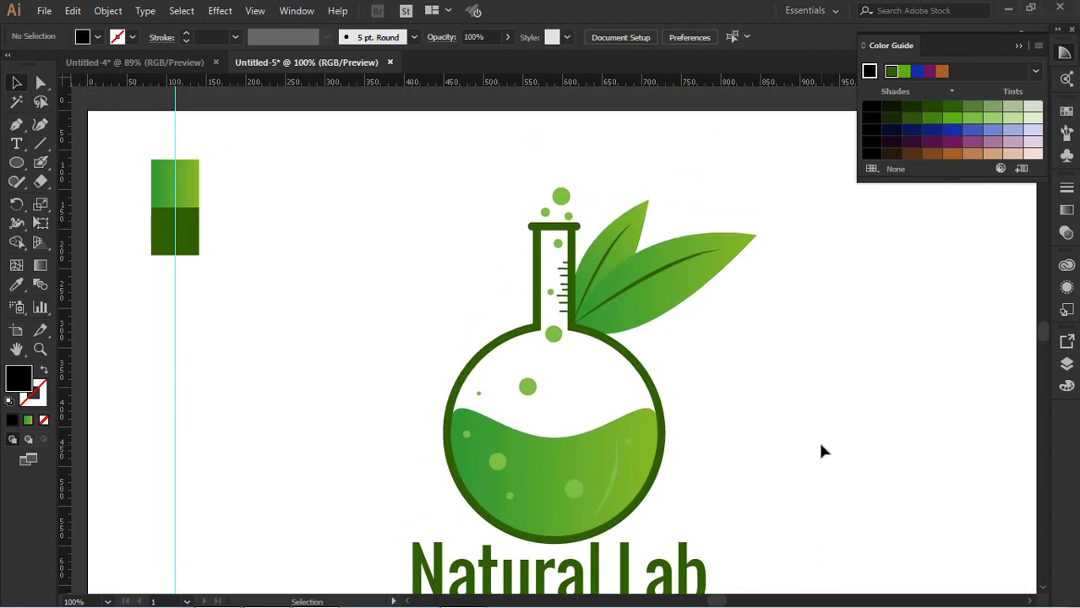
scroll(820, 445, "down", 3)
key("f")
key("f")
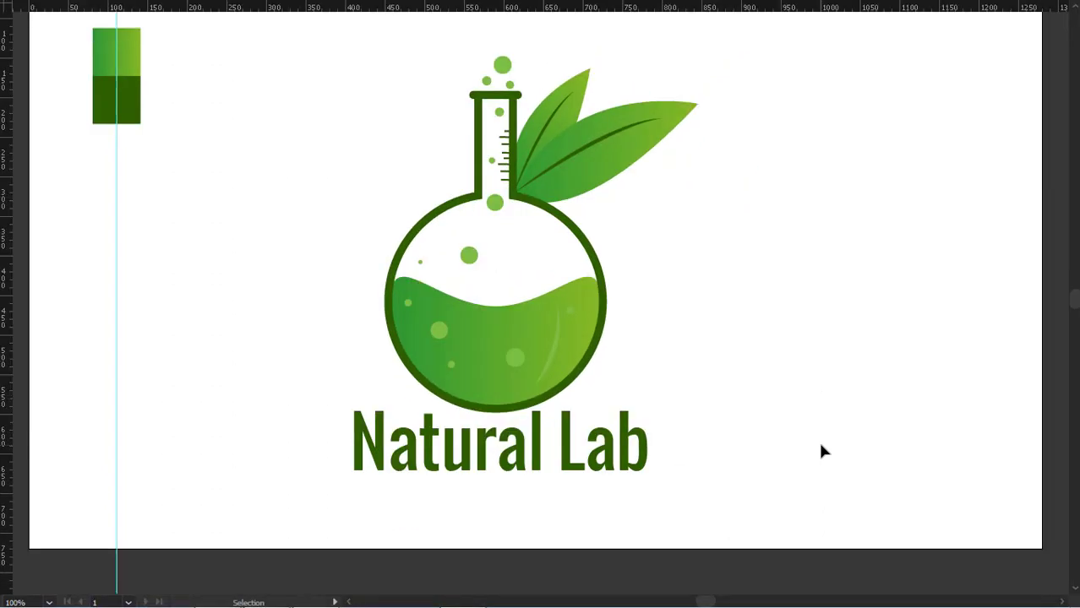